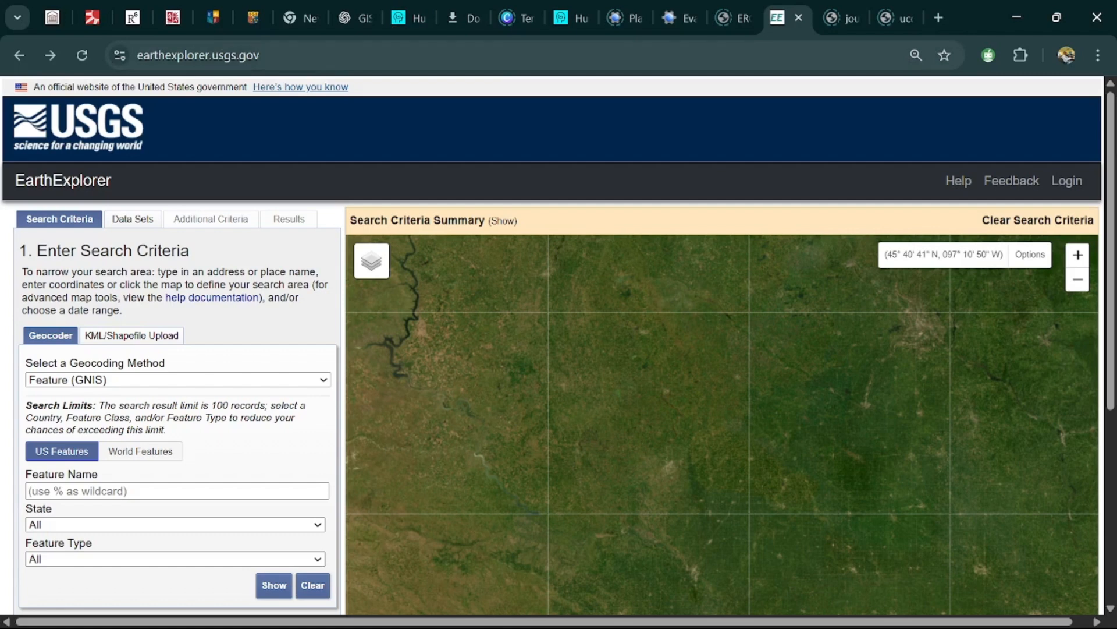
# Step: Search the web for USGS EARTH EXPLORER in a new tab and open the USGS EarthExplorer site
pyautogui.click(943, 19)
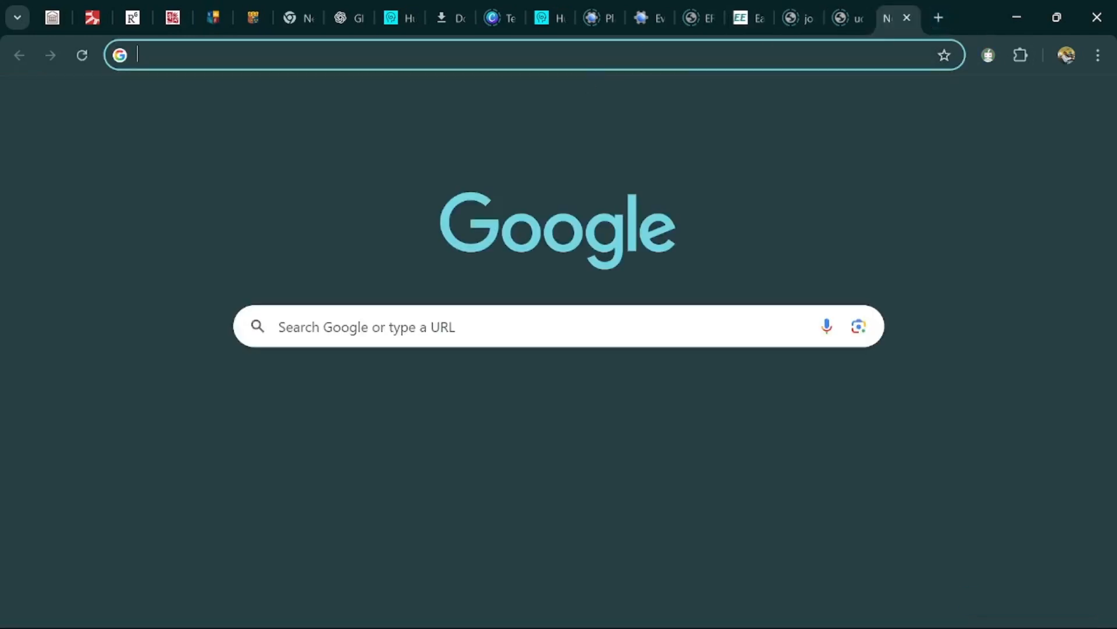
pyautogui.write('U')
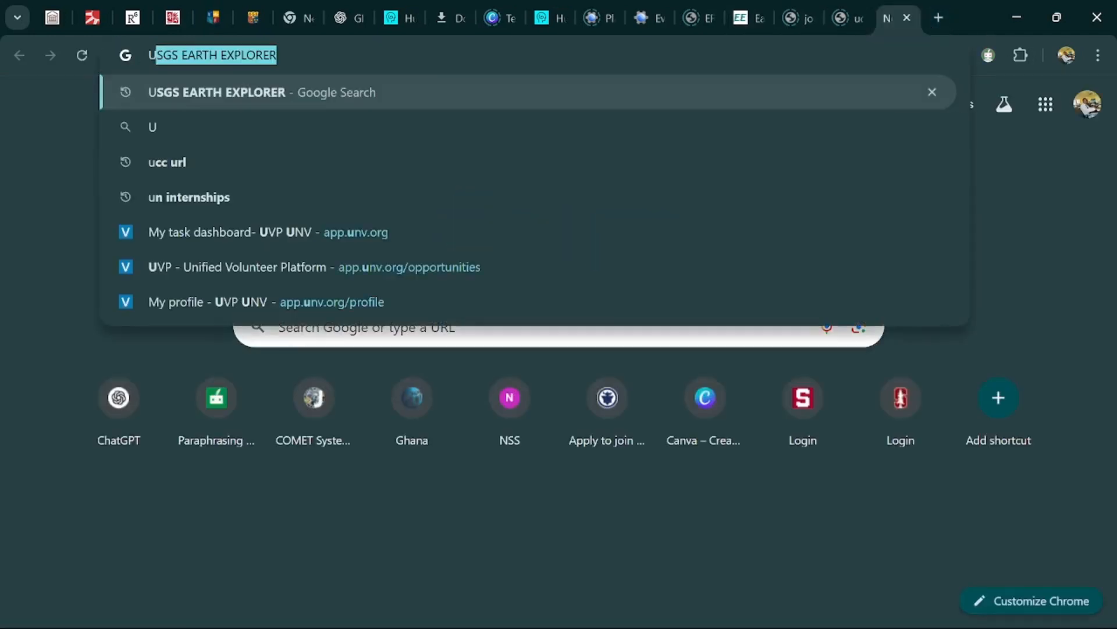
pyautogui.write('SGS')
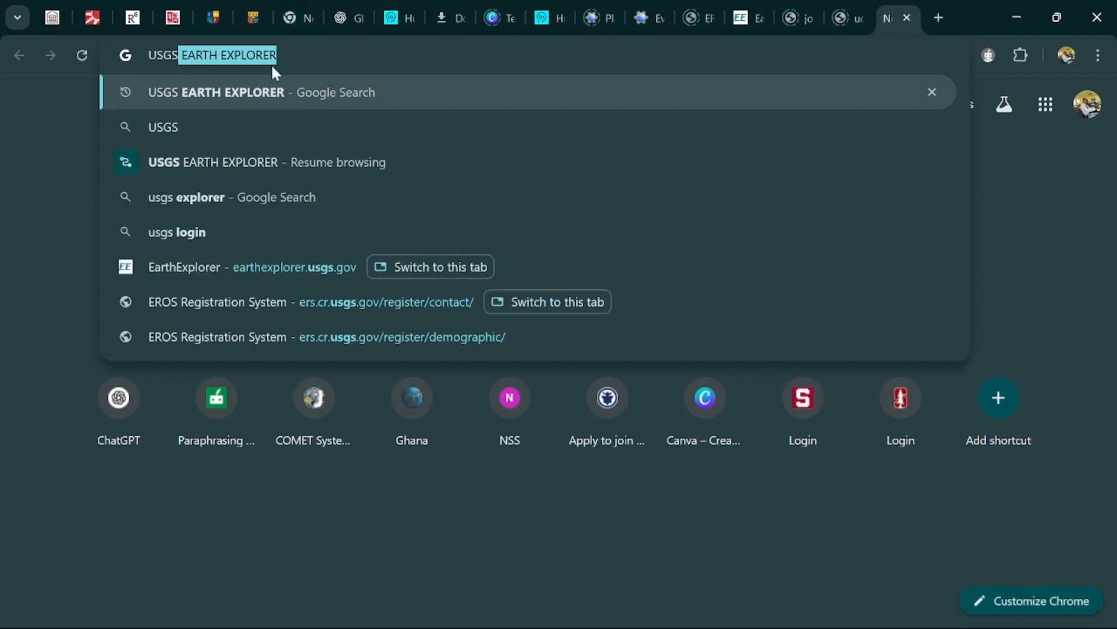
pyautogui.press('Return')
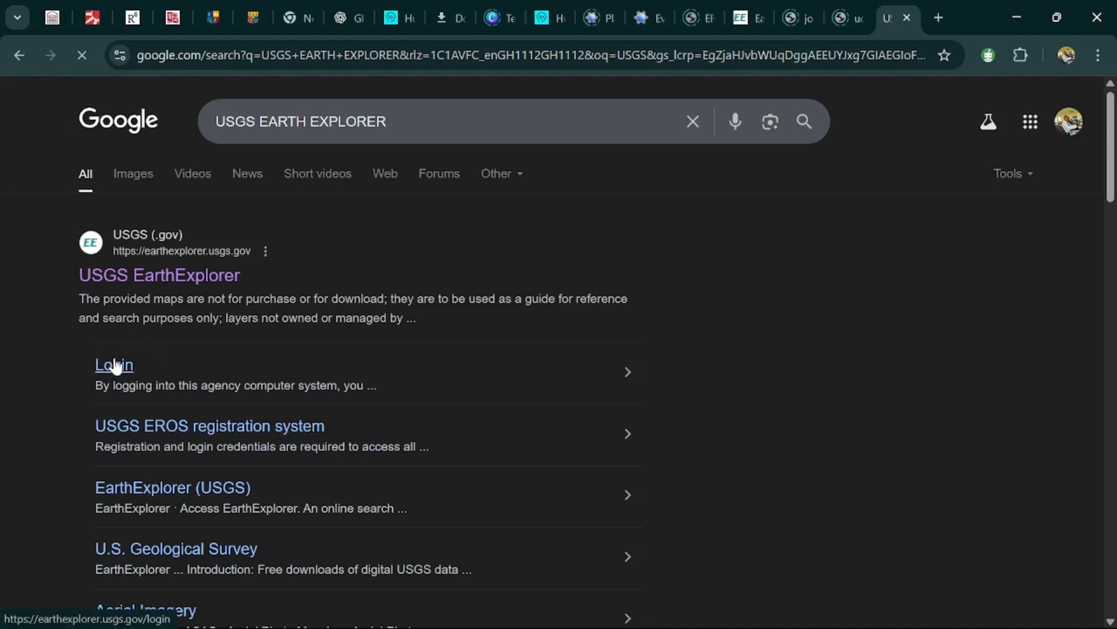
pyautogui.click(164, 281)
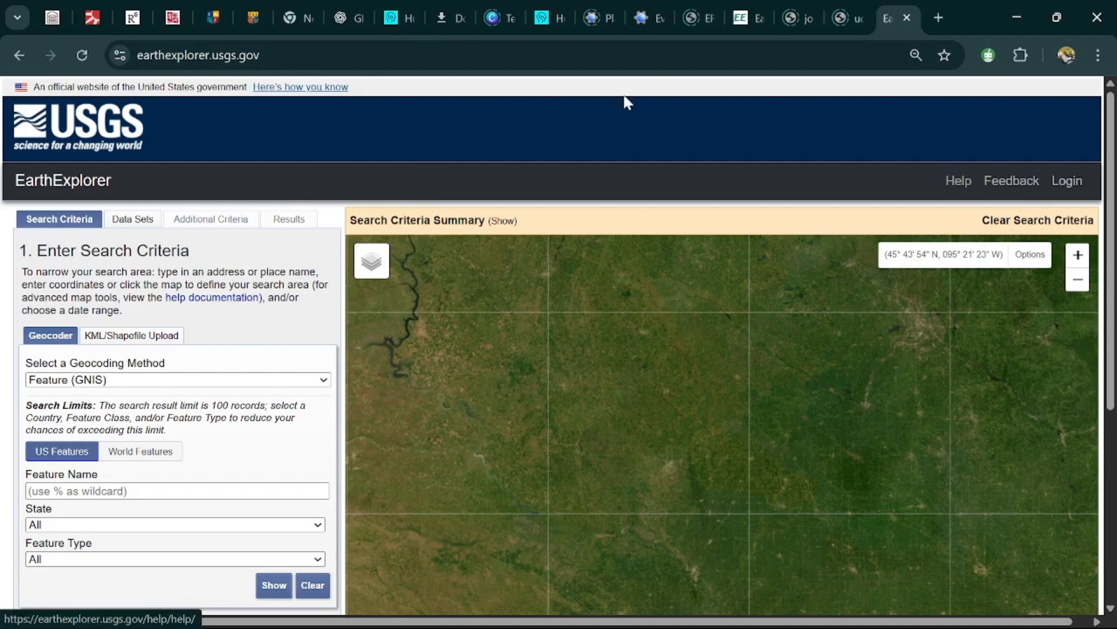
# Step: Go to the EarthExplorer login page and open the new account registration form
pyautogui.click(1074, 181)
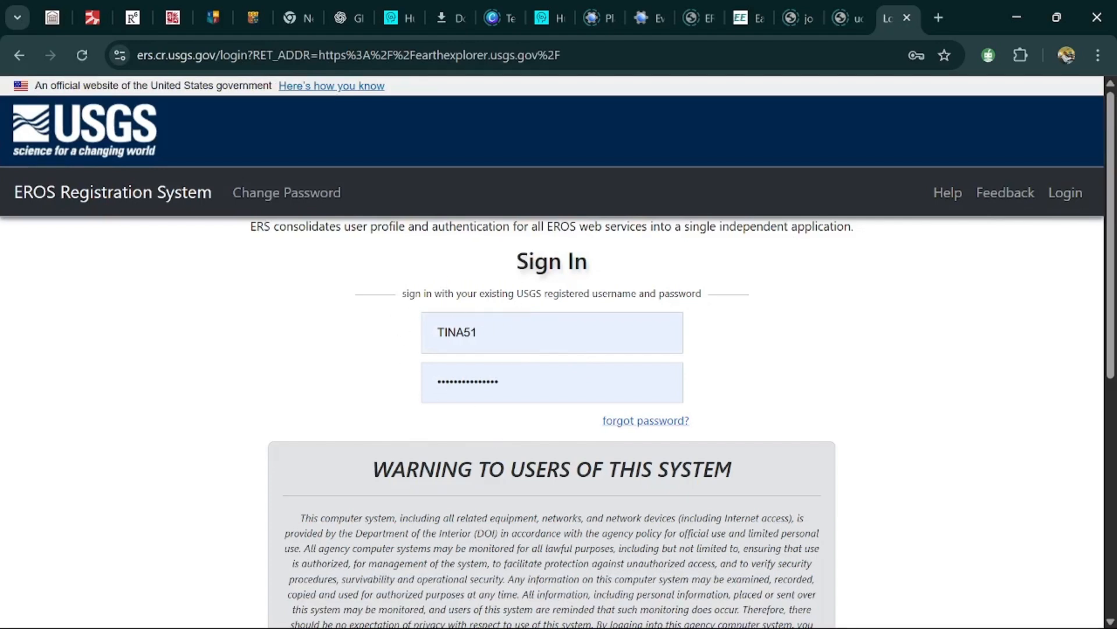
pyautogui.scroll(-8, 553, 364)
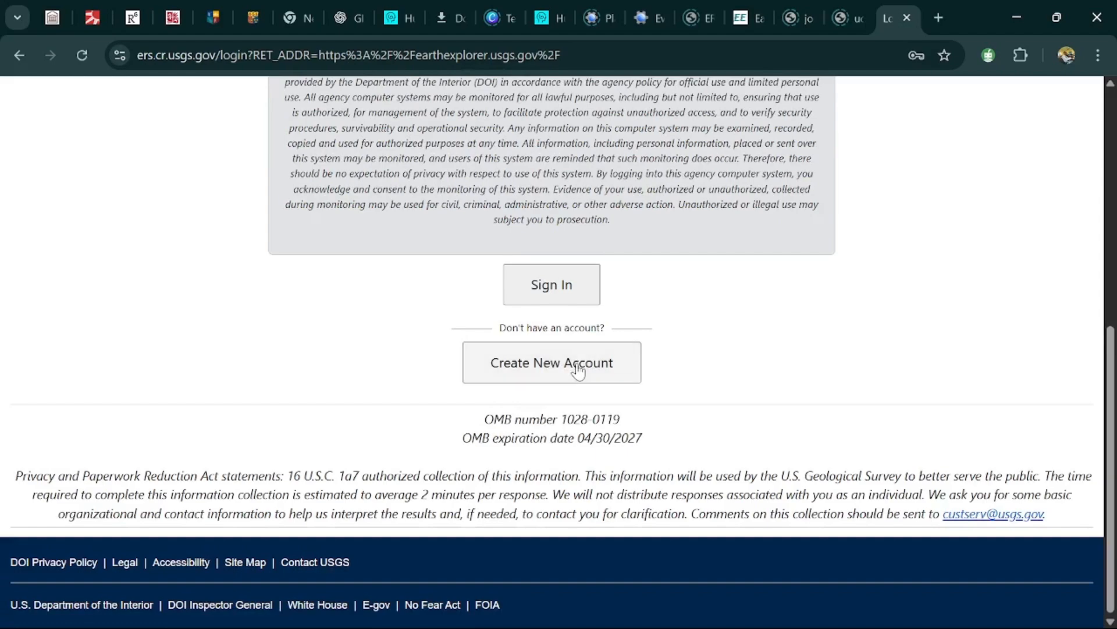
pyautogui.click(576, 370)
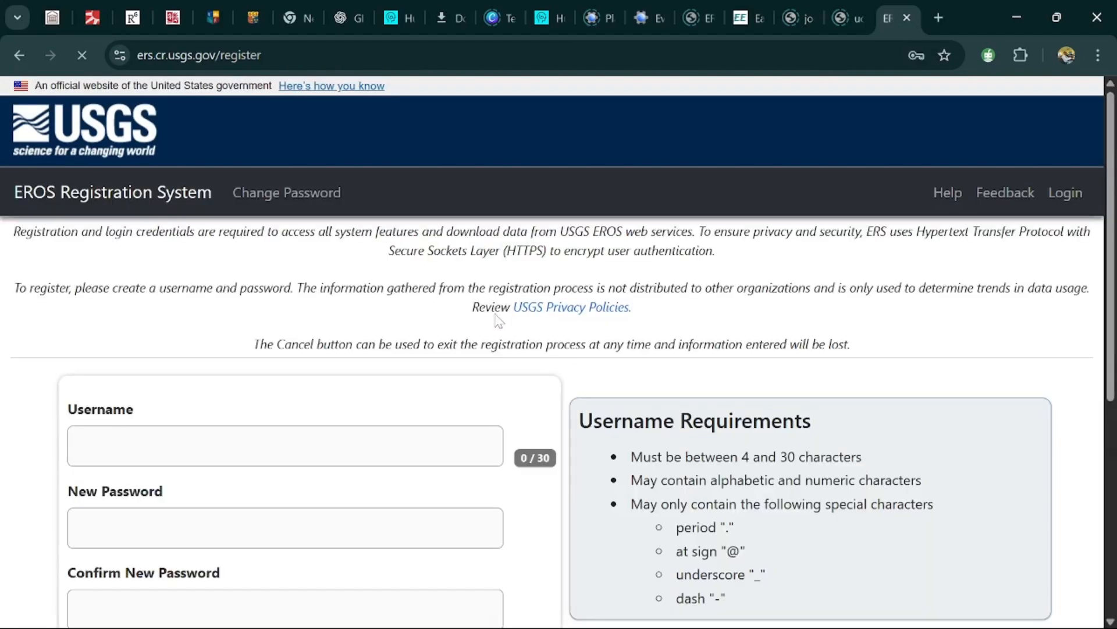
# Step: Examine the registration form's username and password fields together with the username and password requirements
pyautogui.scroll(-5, 579, 369)
pyautogui.scroll(-3, 578, 369)
pyautogui.scroll(5, 579, 369)
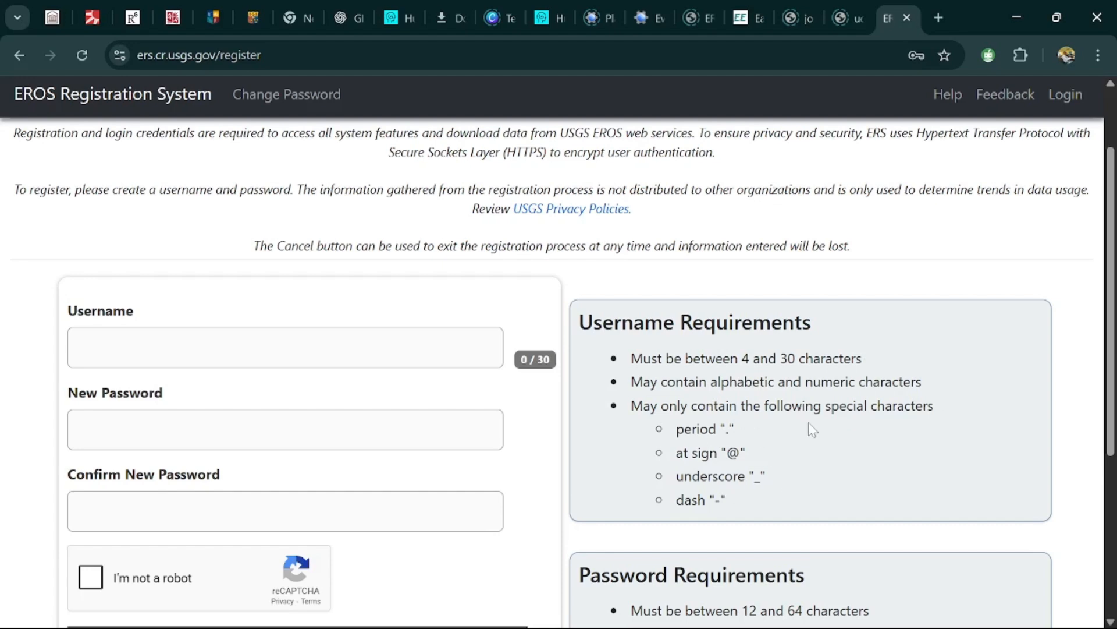
pyautogui.scroll(-5, 812, 430)
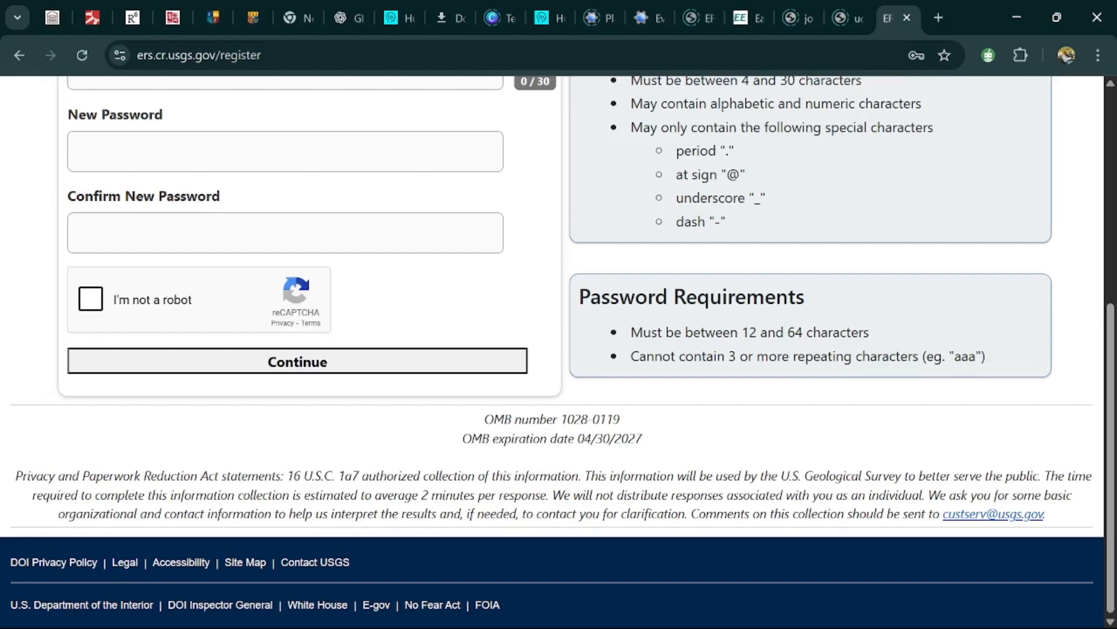
pyautogui.scroll(5, 558, 349)
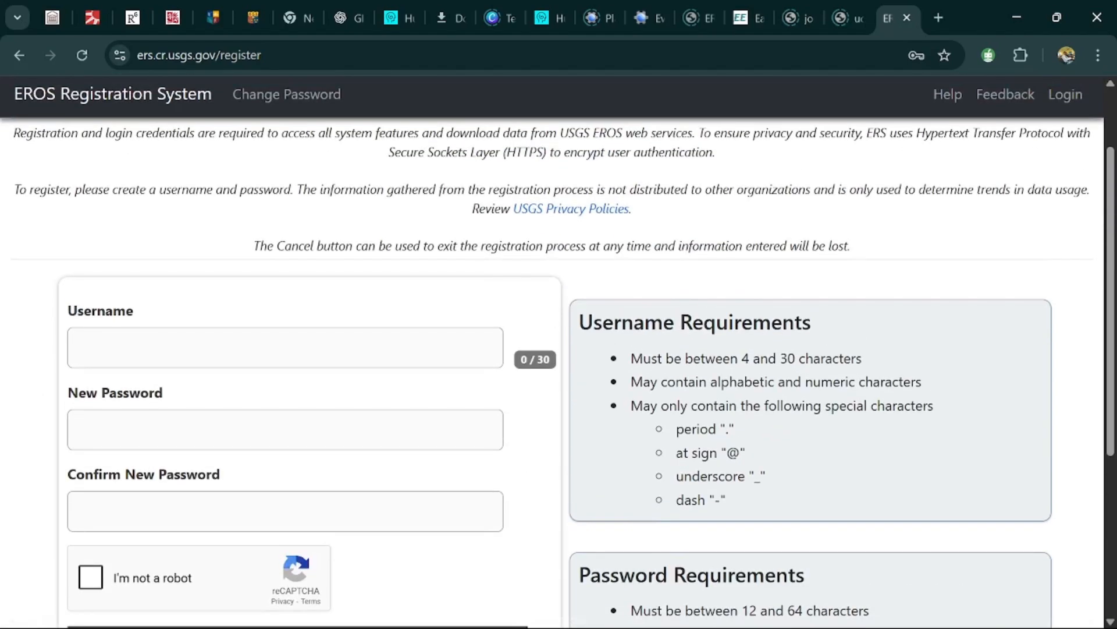
pyautogui.scroll(-5, 781, 298)
pyautogui.scroll(3, 781, 298)
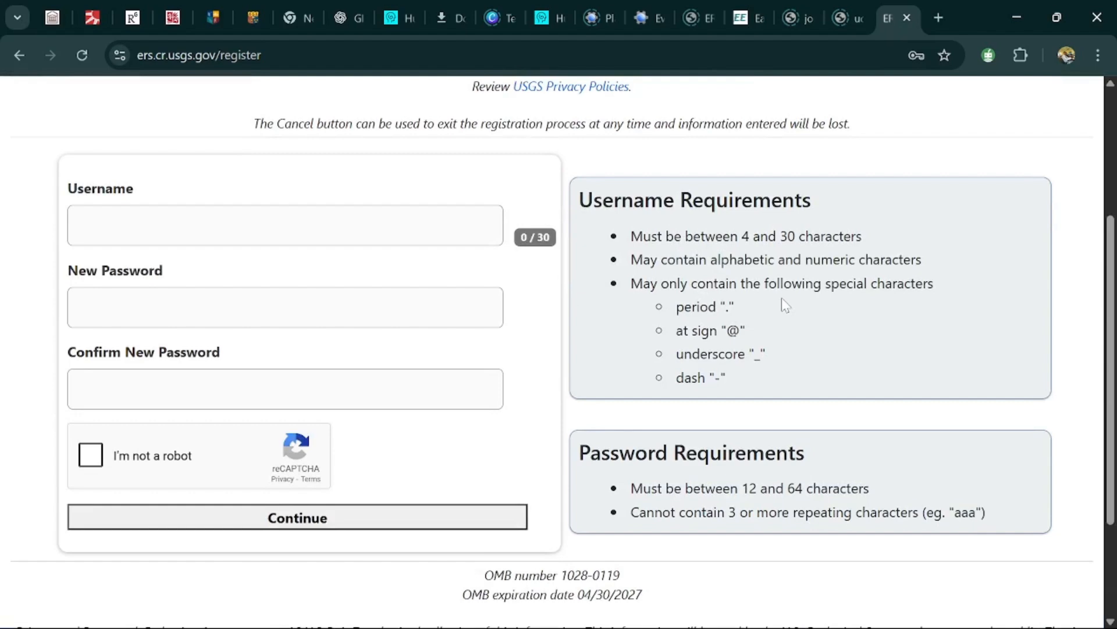
pyautogui.scroll(2, 740, 314)
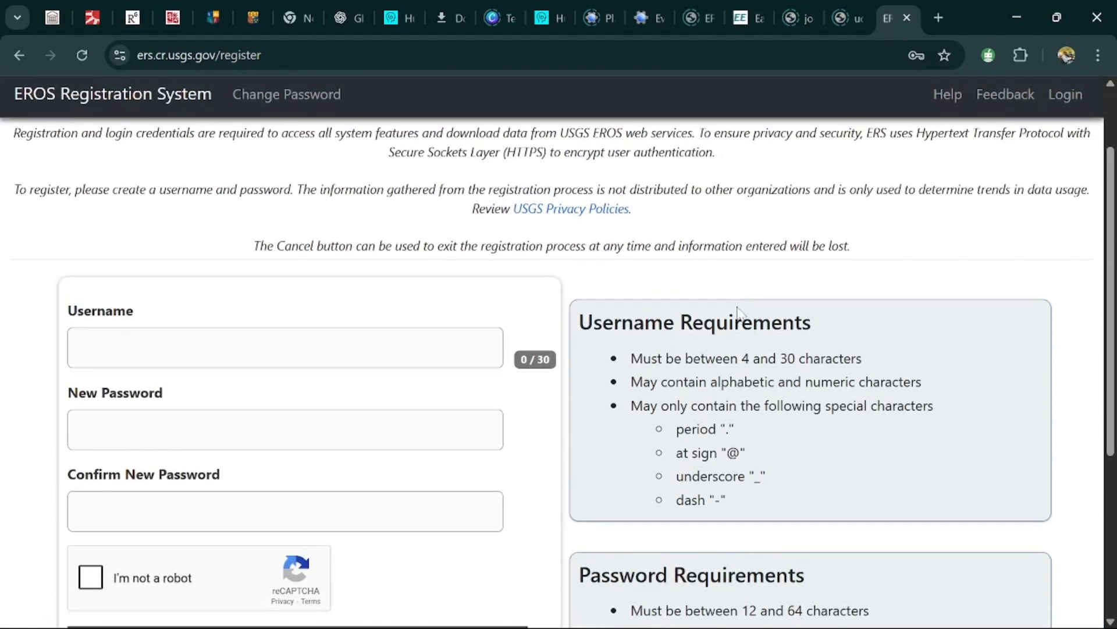
pyautogui.scroll(-4, 740, 317)
pyautogui.scroll(2, 739, 315)
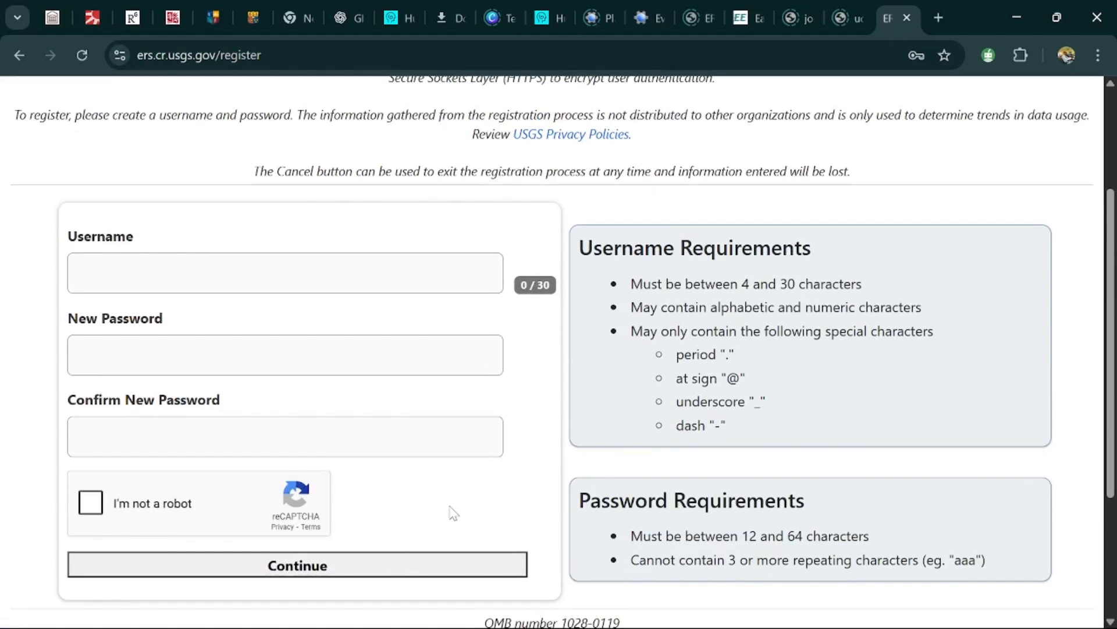
pyautogui.scroll(3, 498, 487)
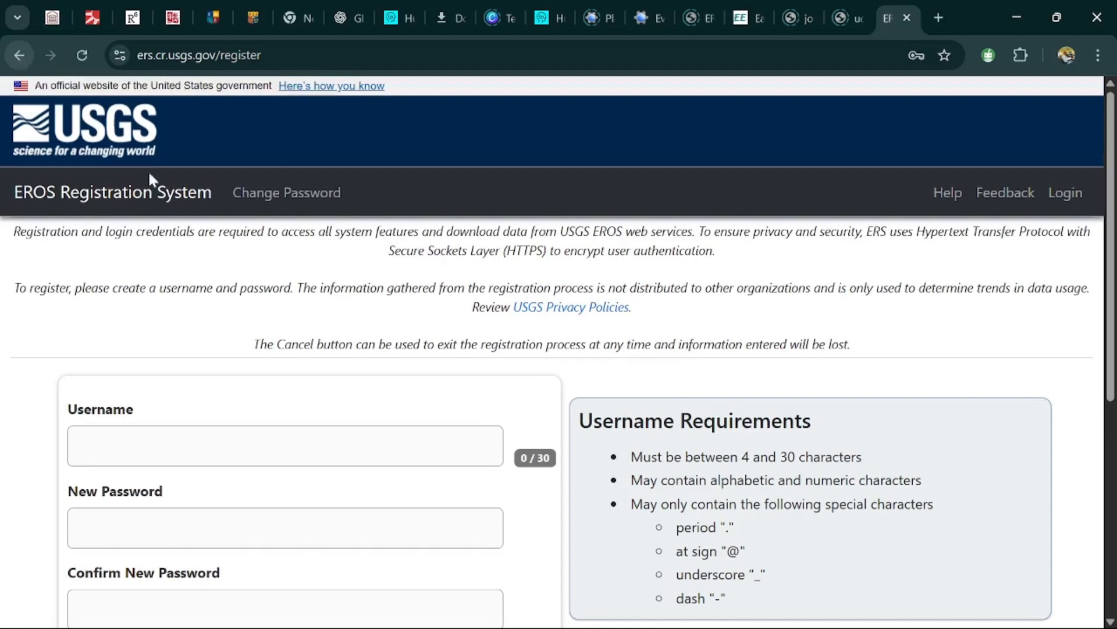
pyautogui.scroll(-5, 354, 424)
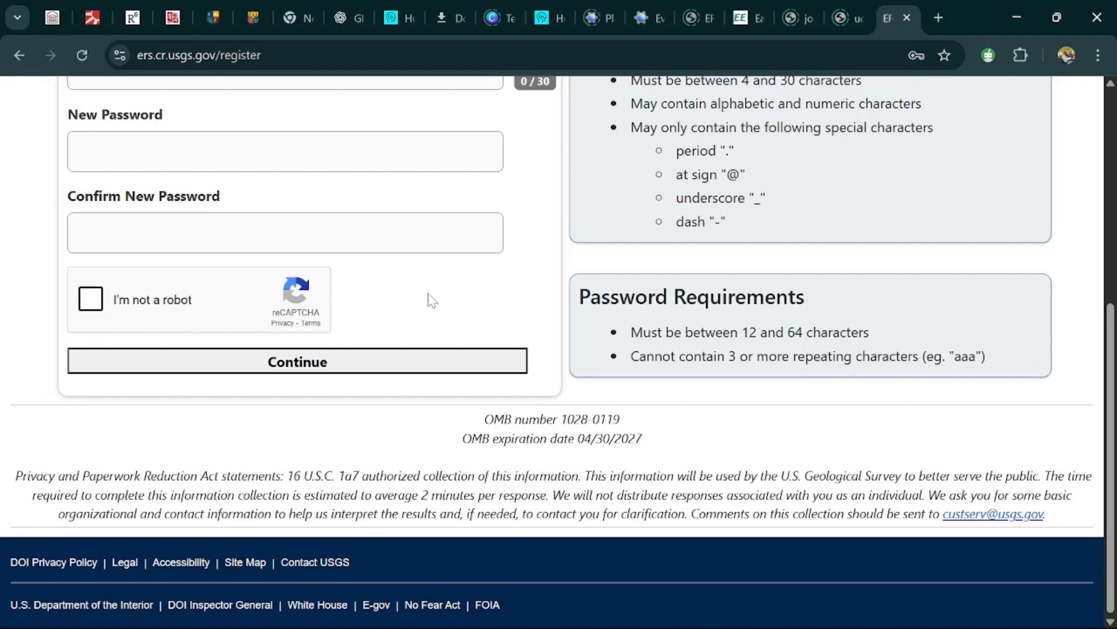
pyautogui.scroll(6, 430, 301)
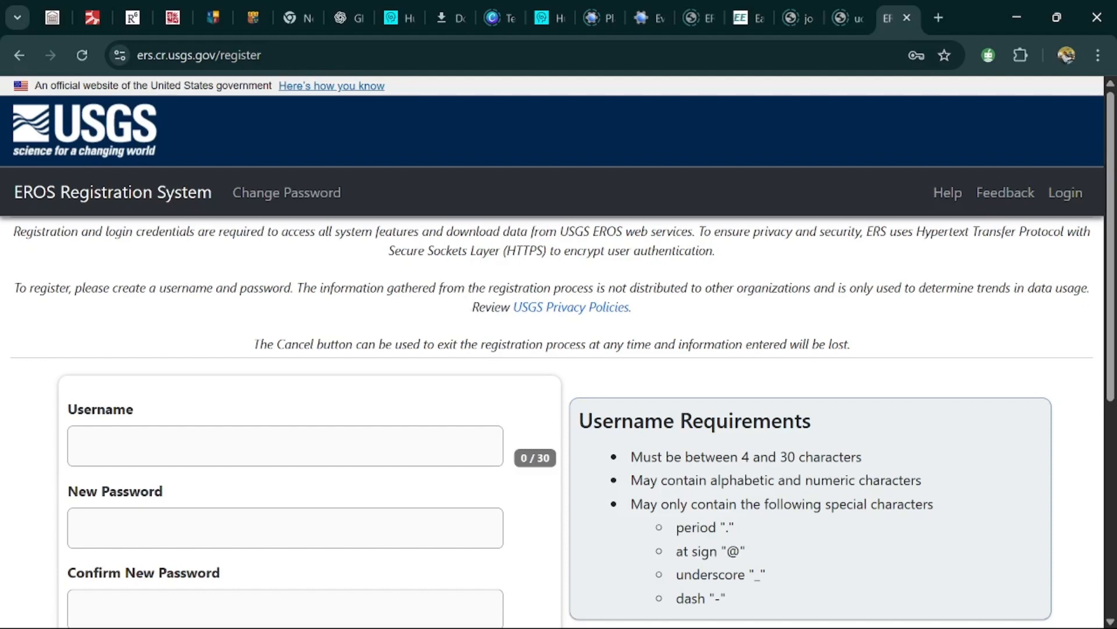
# Step: Return to the login page, sign in with the prefilled credentials, and continue to EarthExplorer as the registered user
pyautogui.click(1066, 195)
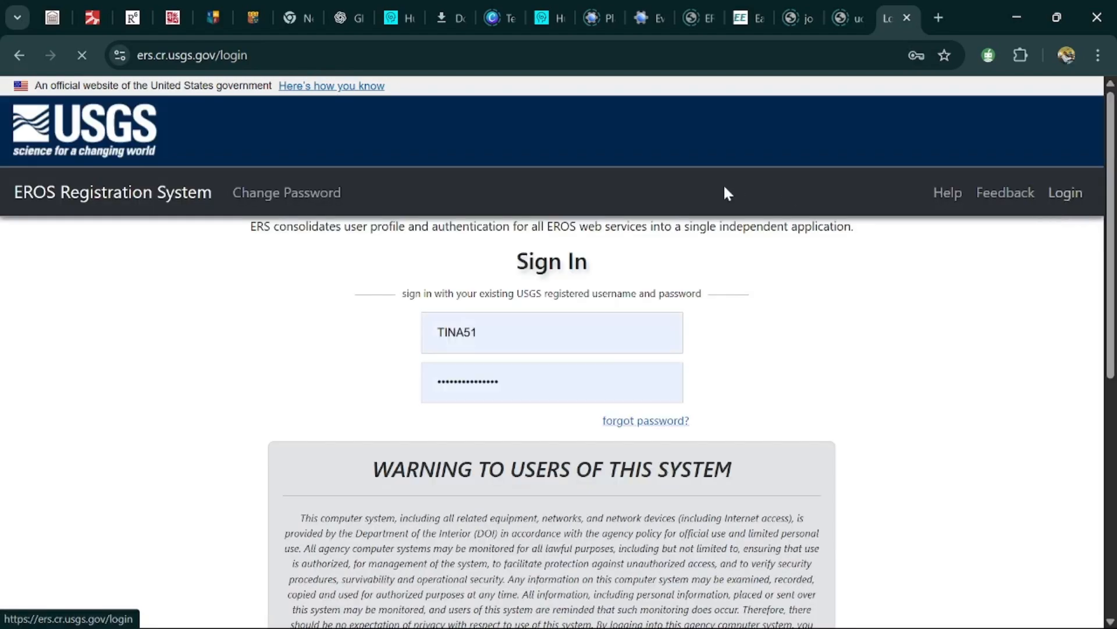
pyautogui.scroll(-7, 552, 349)
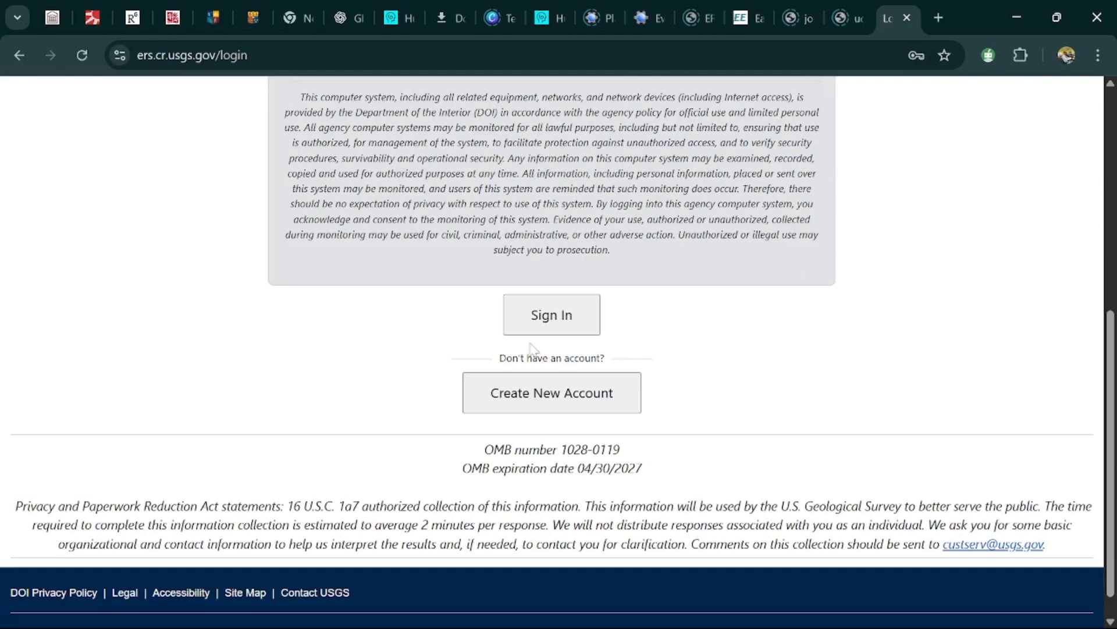
pyautogui.click(551, 317)
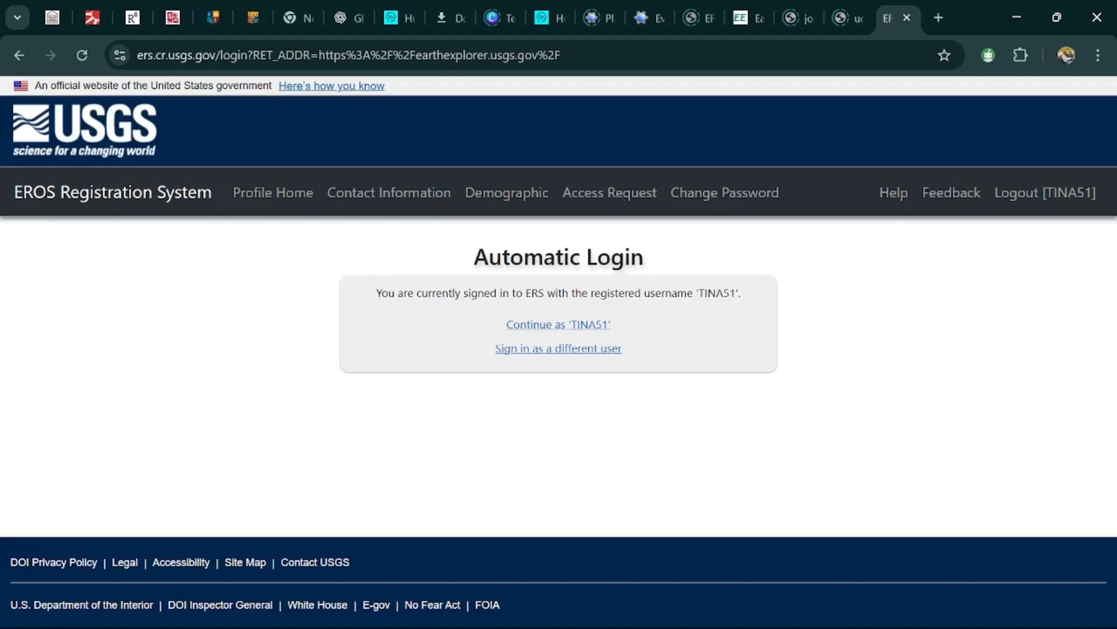
pyautogui.click(544, 329)
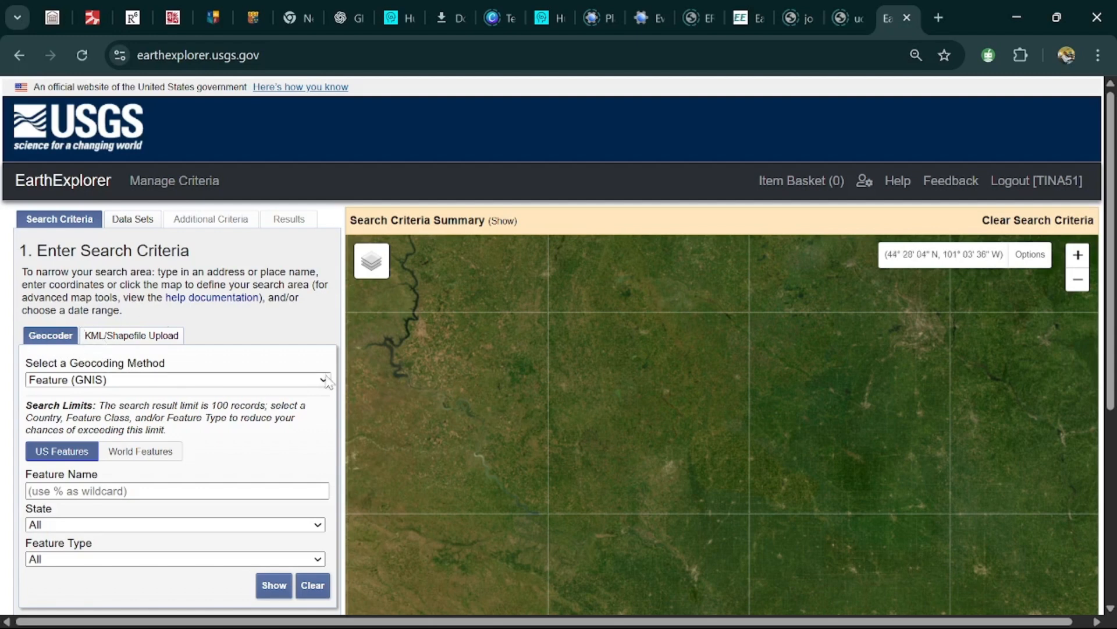
pyautogui.click(140, 340)
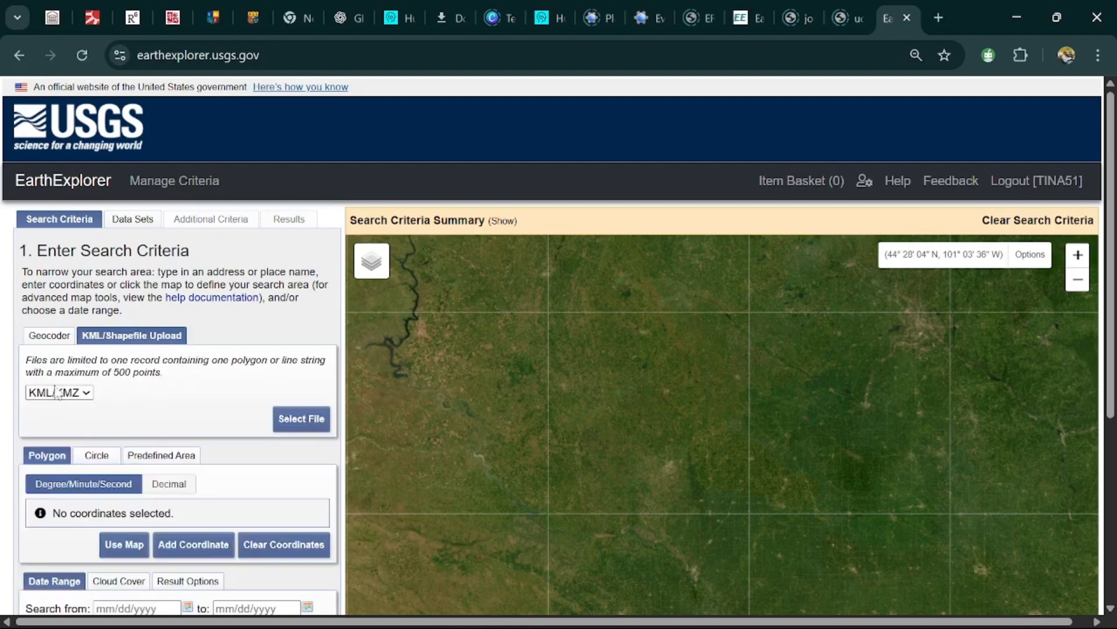
pyautogui.click(87, 393)
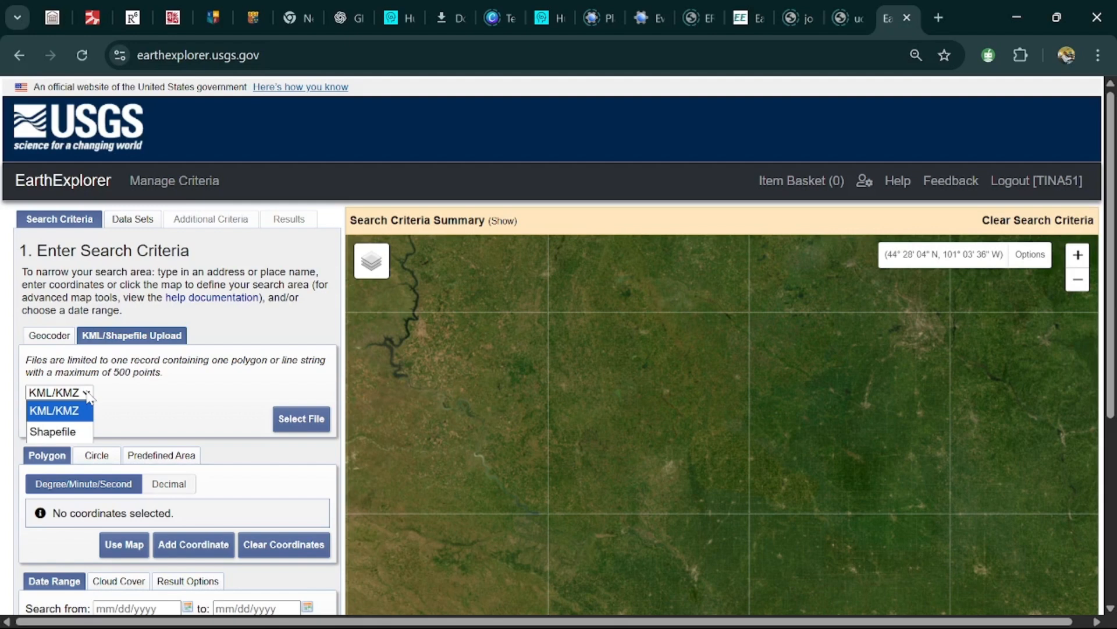
pyautogui.click(59, 433)
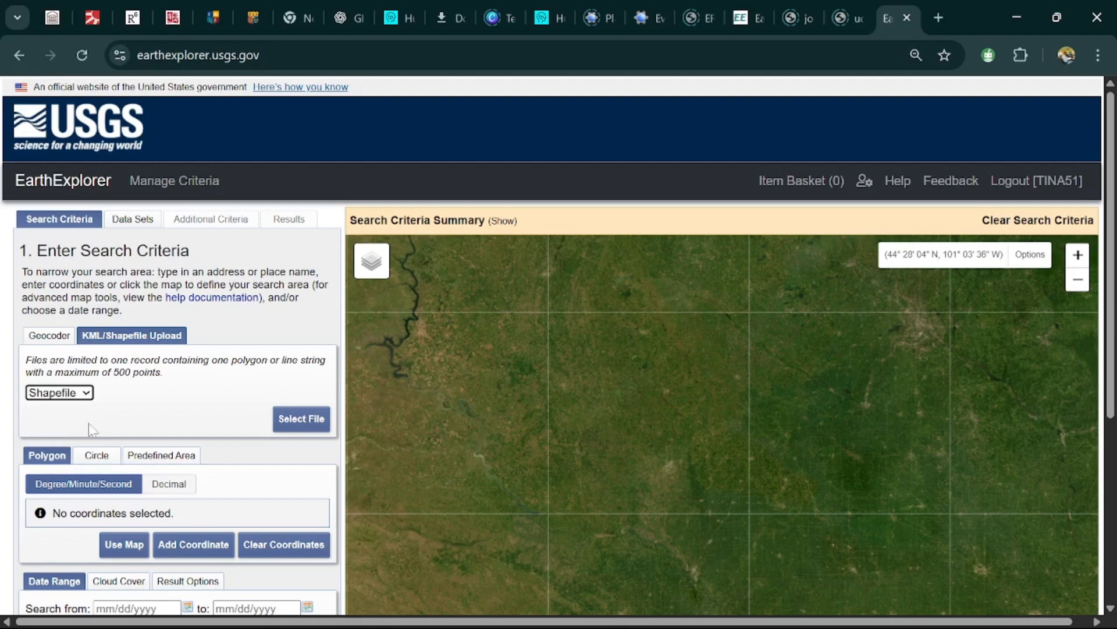
pyautogui.click(315, 432)
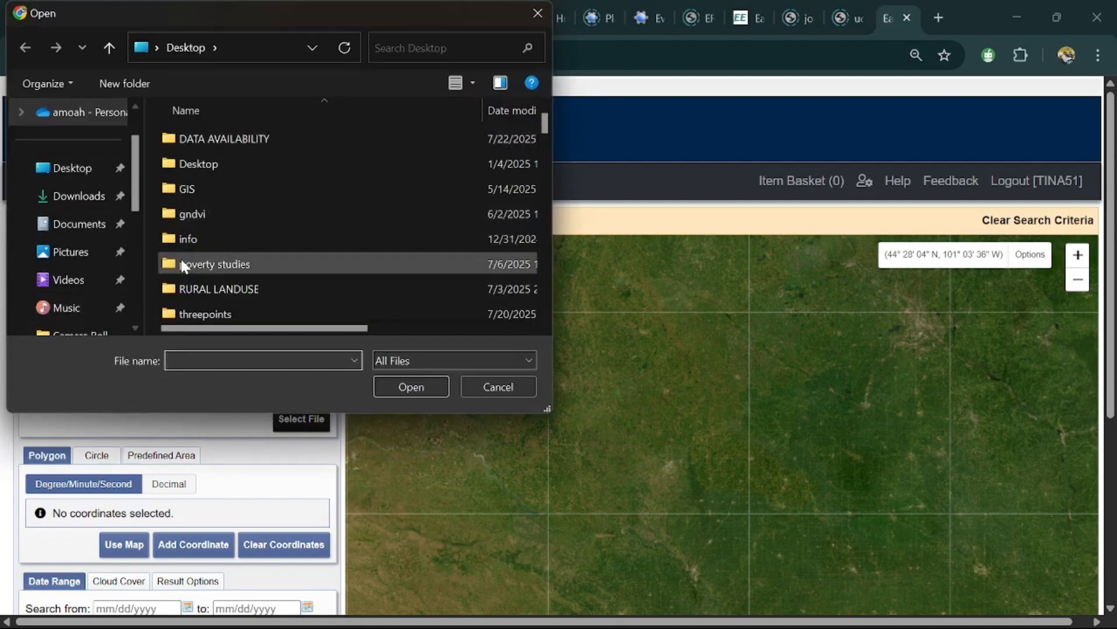
pyautogui.click(537, 13)
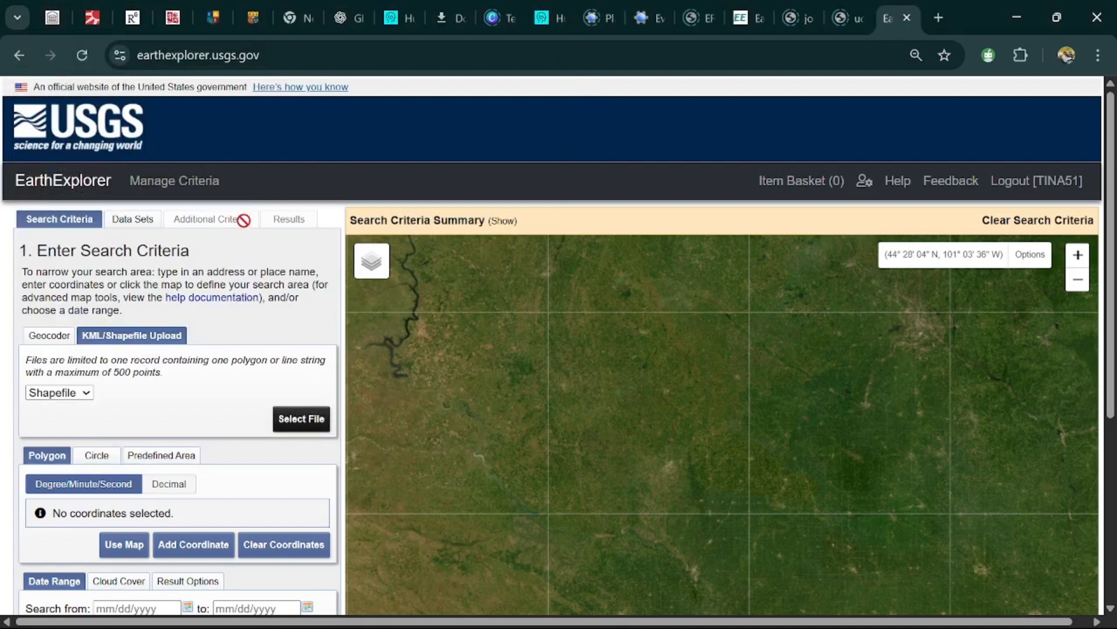
# Step: Set the geocoder's geocoding method to Address/Place (Google)
pyautogui.click(50, 336)
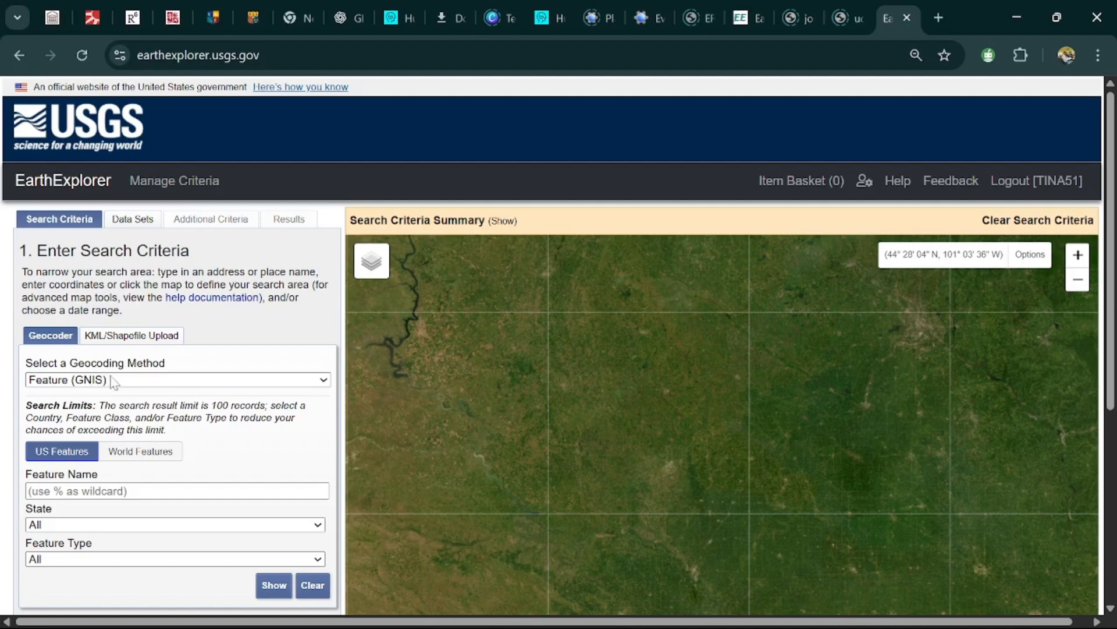
pyautogui.click(325, 382)
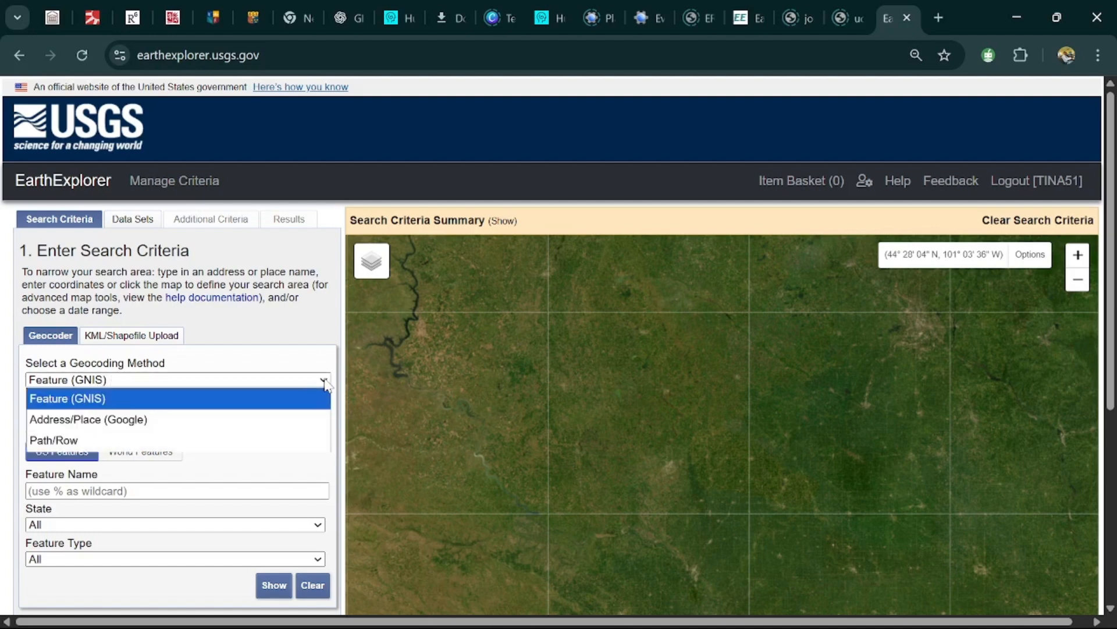
pyautogui.click(169, 420)
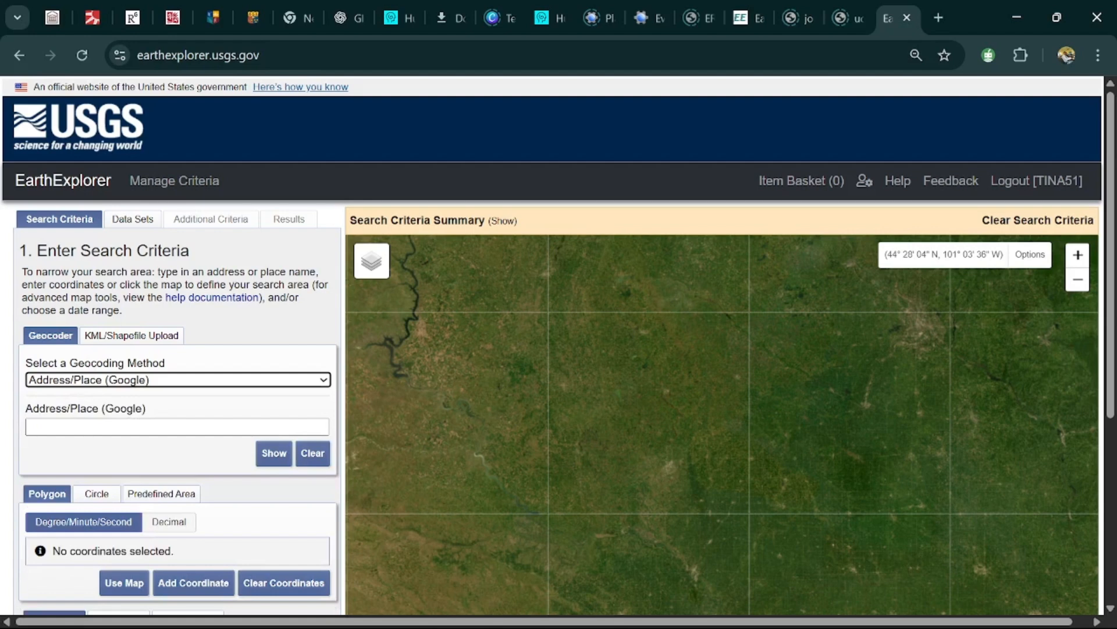
# Step: Find the place ALABAMA and add the Alabama, USA result to the map as a search area coordinate
pyautogui.click(177, 427)
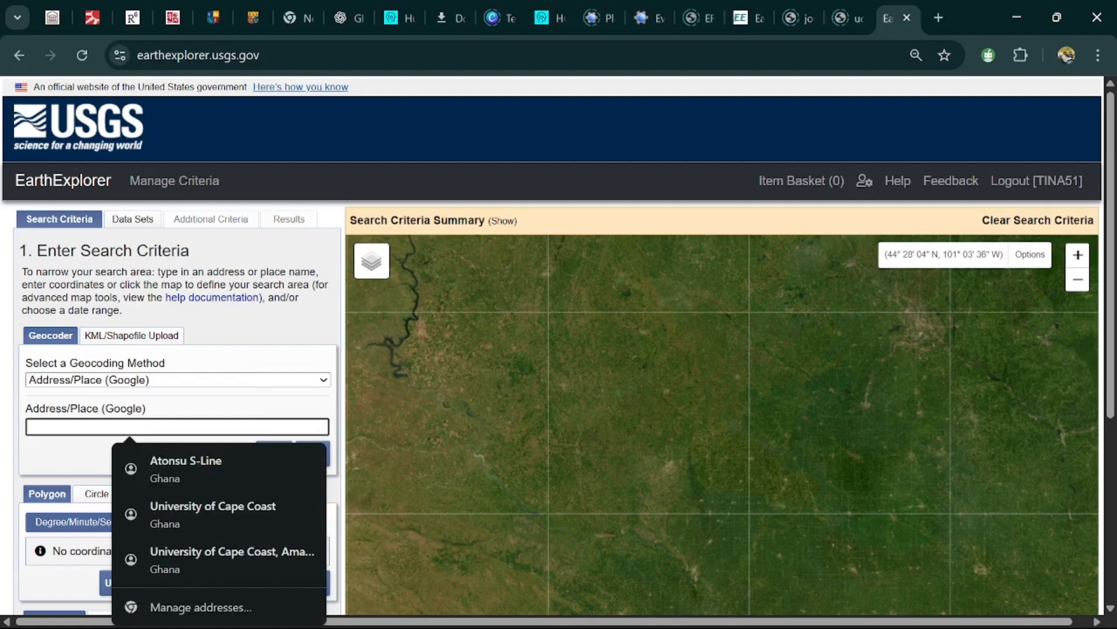
pyautogui.write('ALAB')
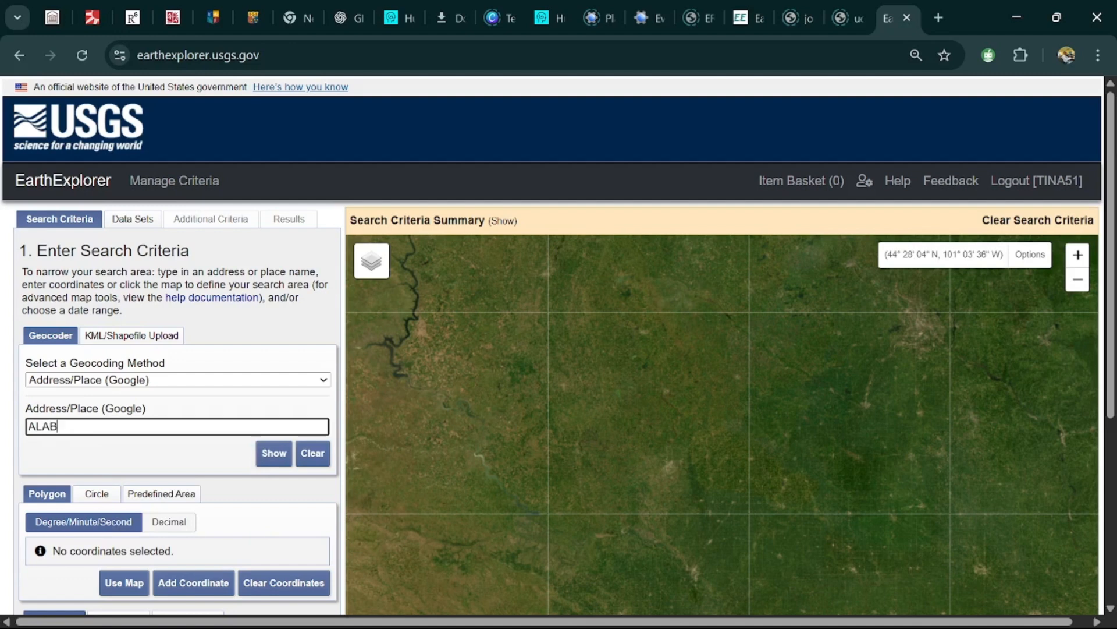
pyautogui.write('AMA')
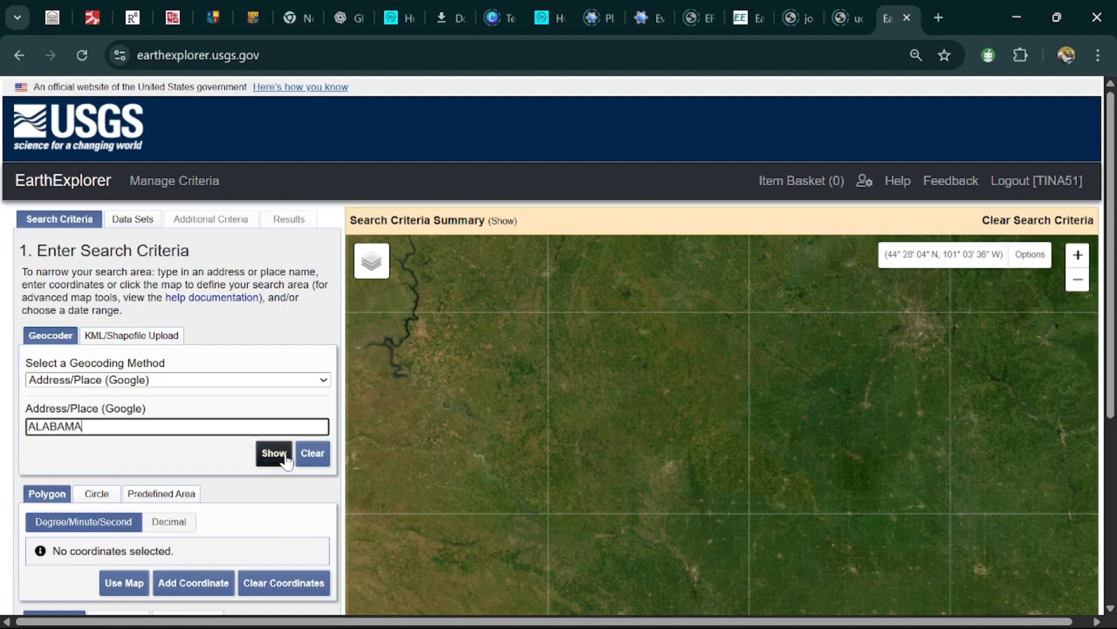
pyautogui.click(287, 461)
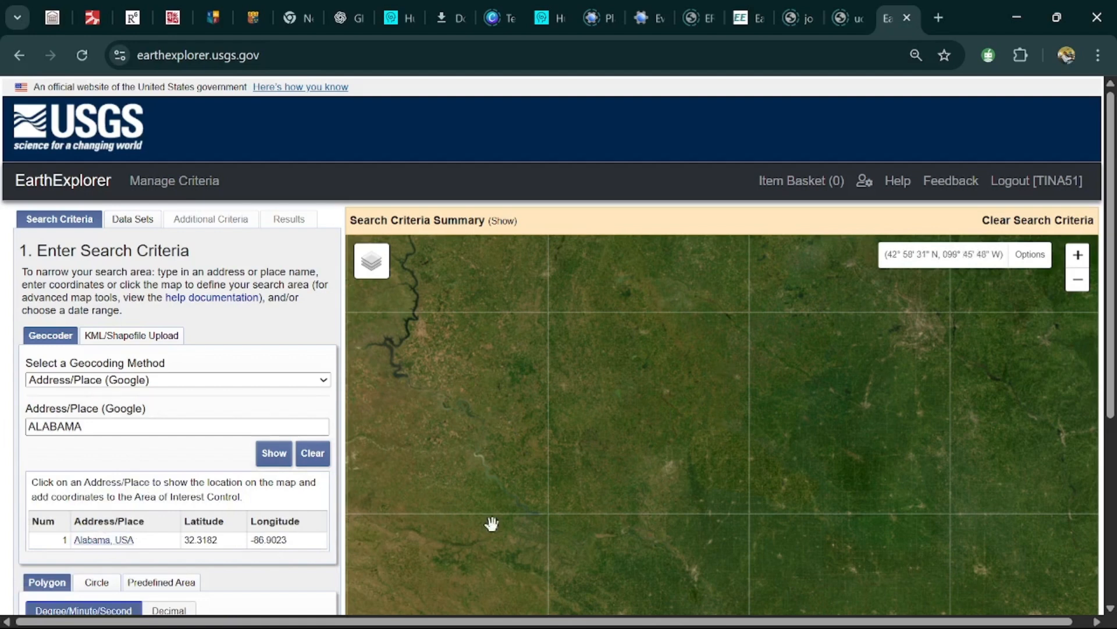
pyautogui.click(95, 540)
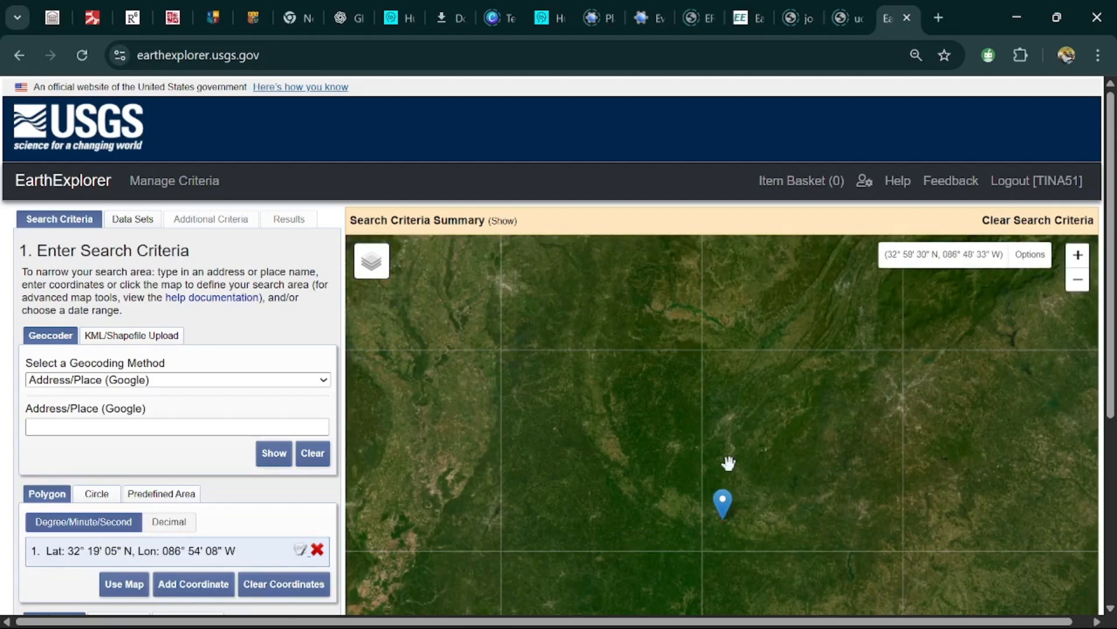
pyautogui.scroll(-2, 729, 463)
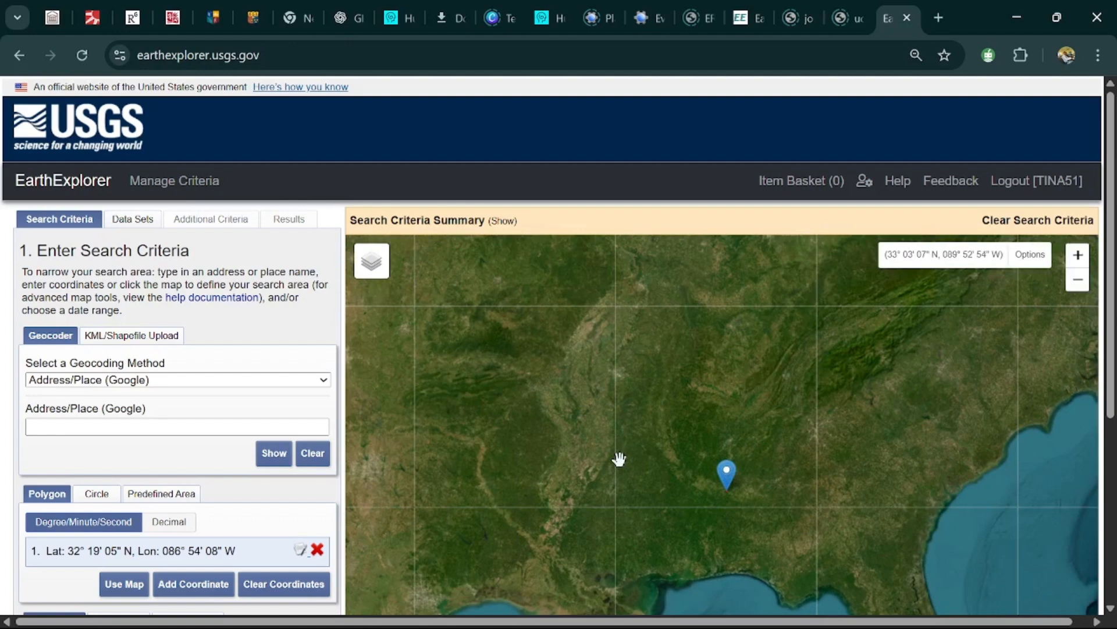
# Step: Replace the existing Alabama coordinate with a four-corner polygon spanning about 31°55' to 36°33' N and 084°21' to 089°59' W
pyautogui.click(318, 550)
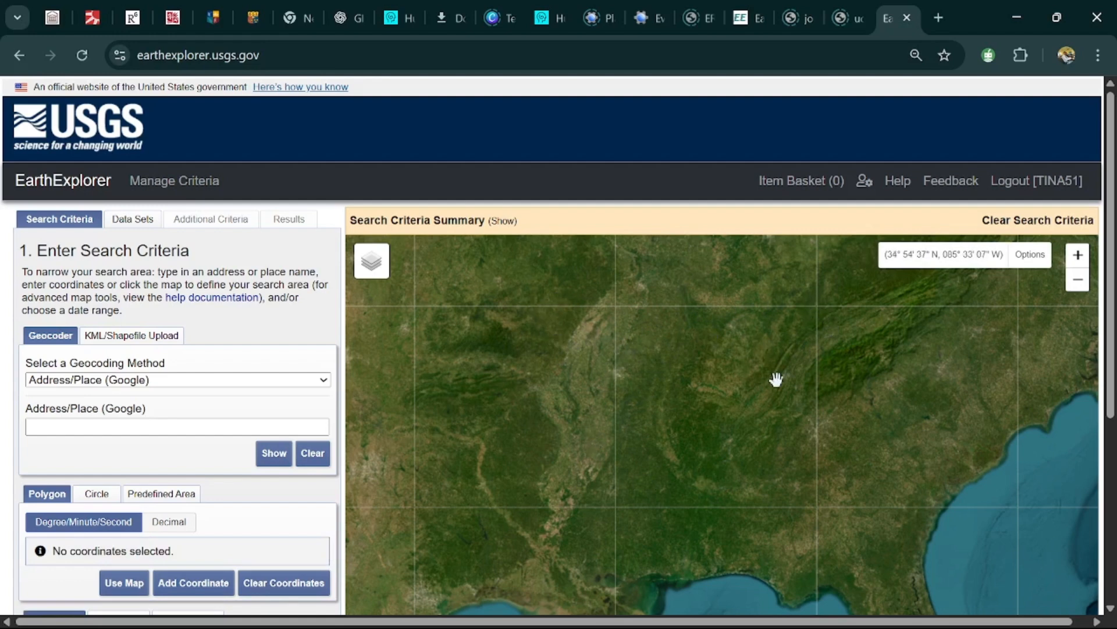
pyautogui.click(818, 307)
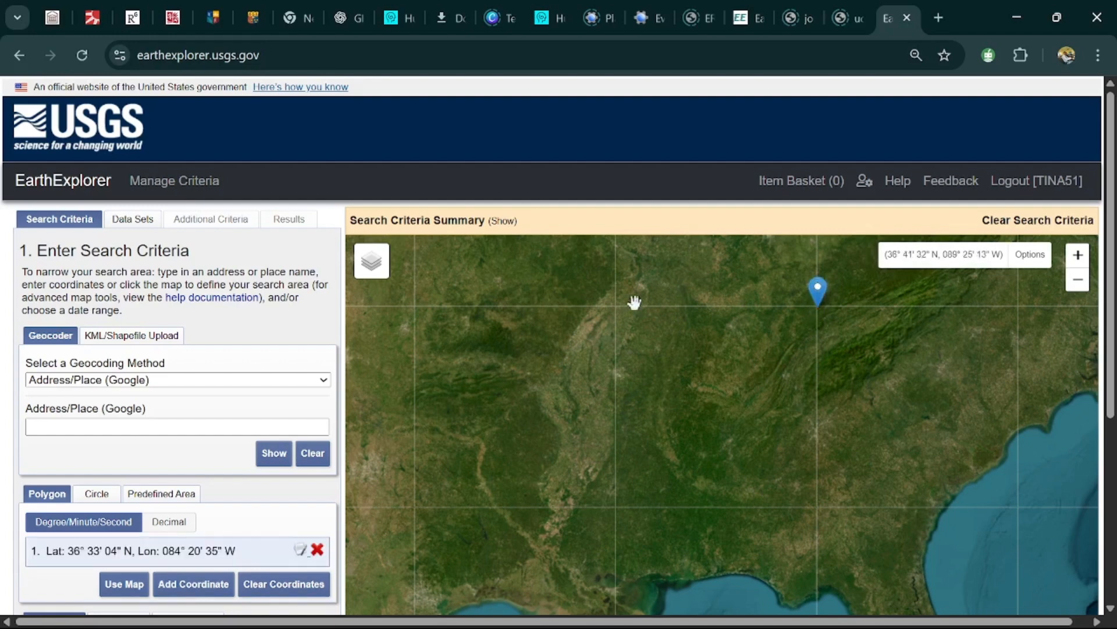
pyautogui.click(616, 307)
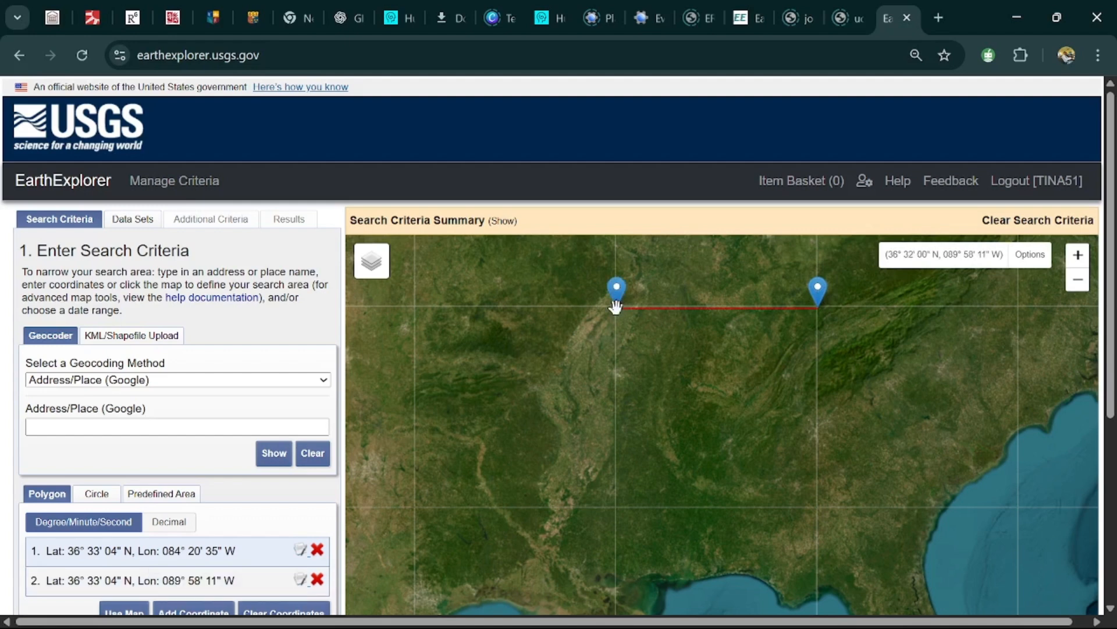
pyautogui.click(616, 507)
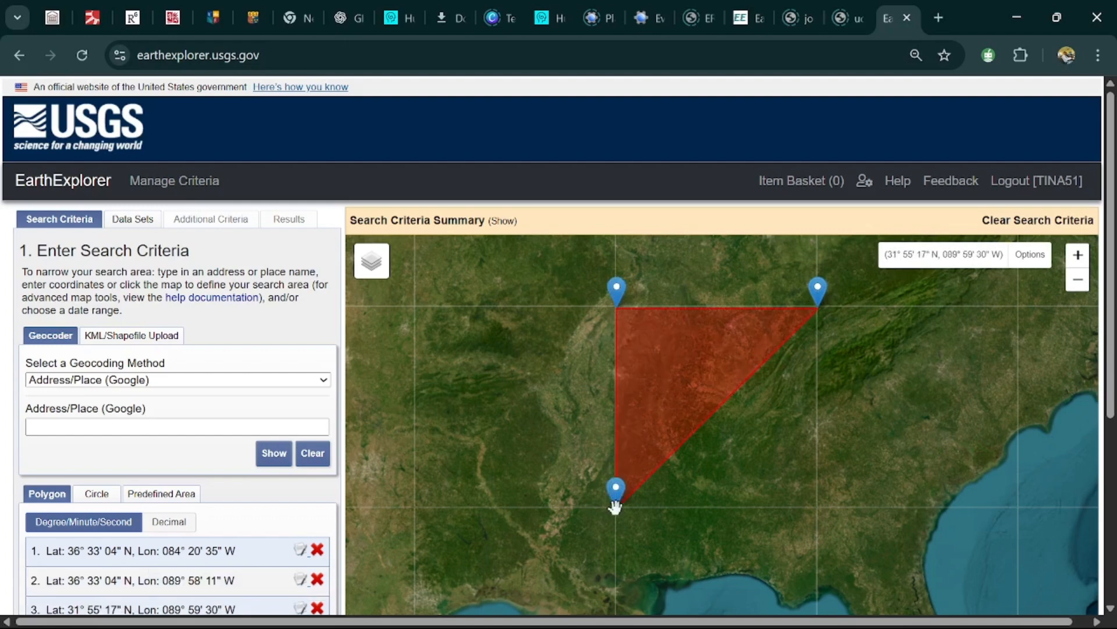
pyautogui.click(817, 506)
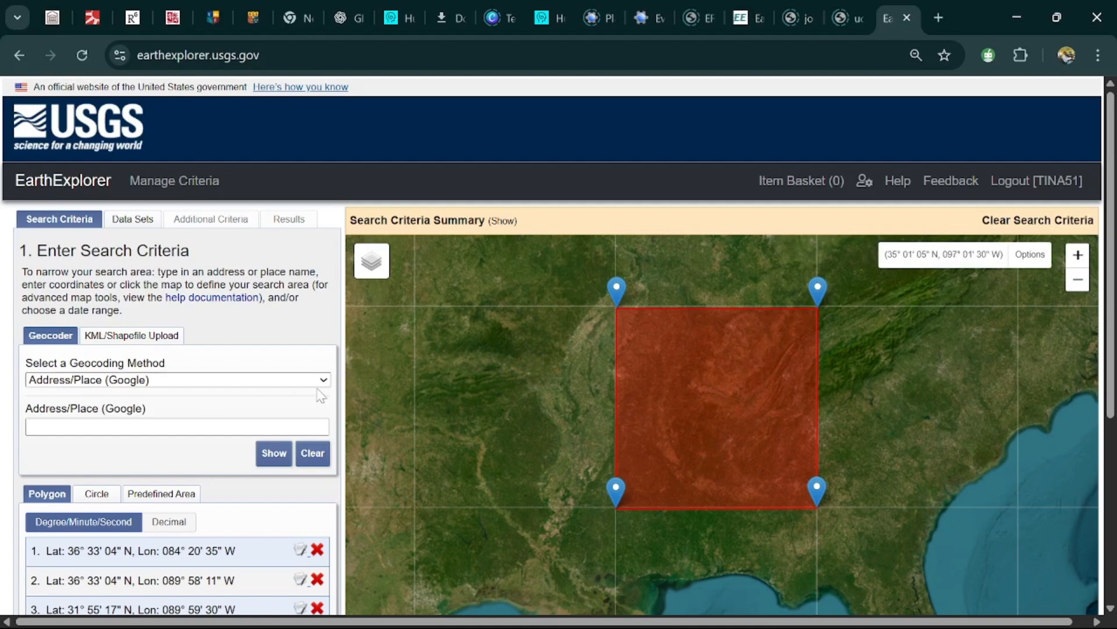
# Step: Set the search date range from 01/01/2020 to 12/31/2020
pyautogui.scroll(-3, 322, 402)
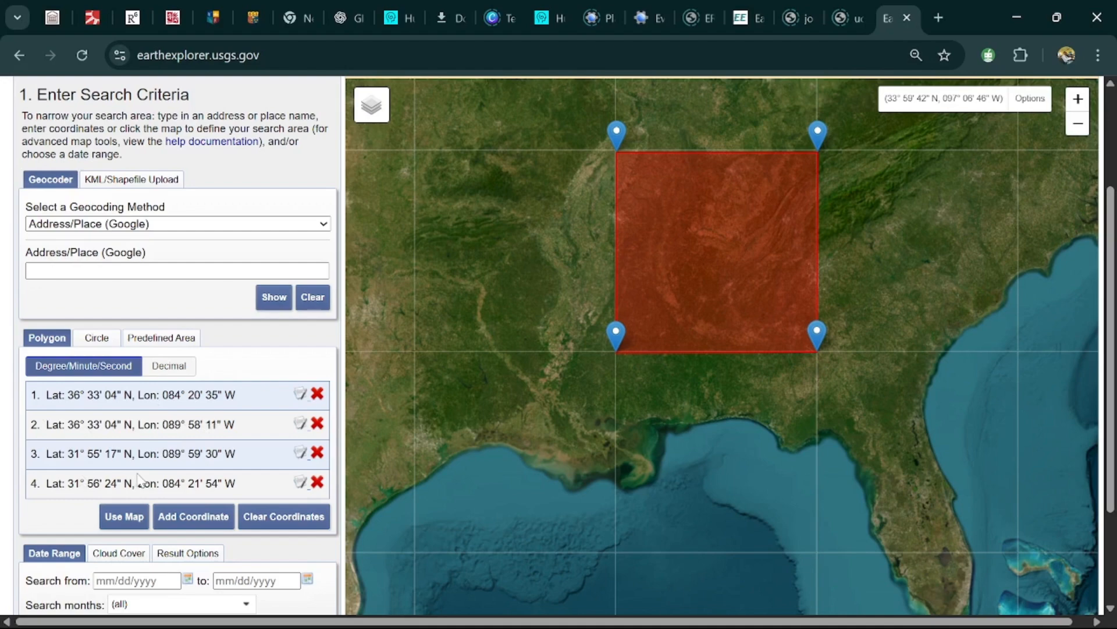
pyautogui.scroll(-1, 140, 480)
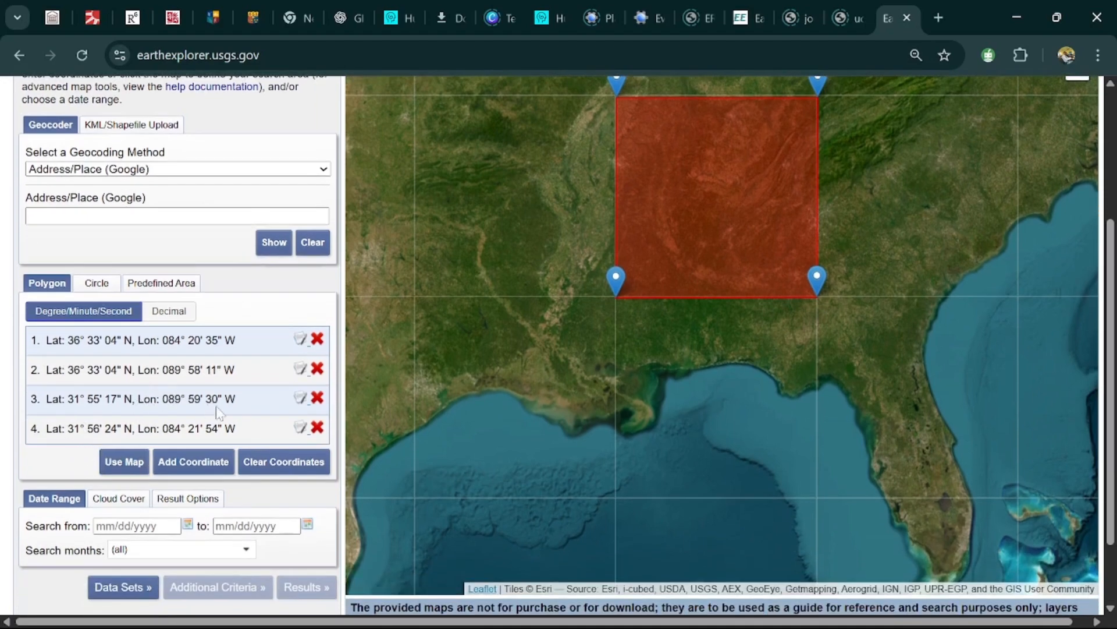
pyautogui.scroll(-1, 227, 413)
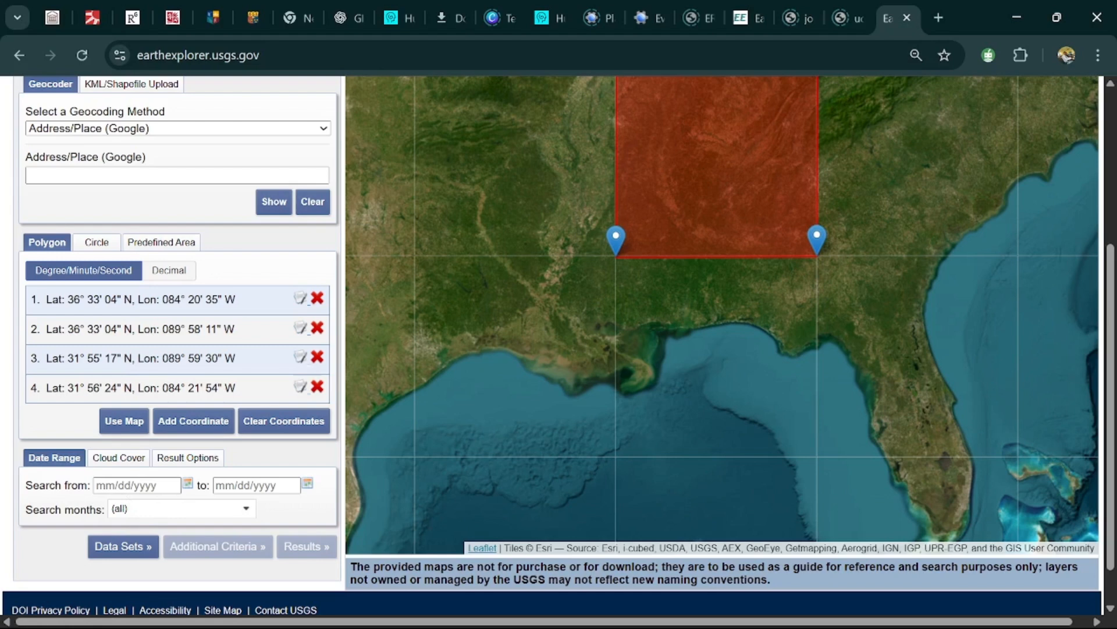
pyautogui.click(138, 485)
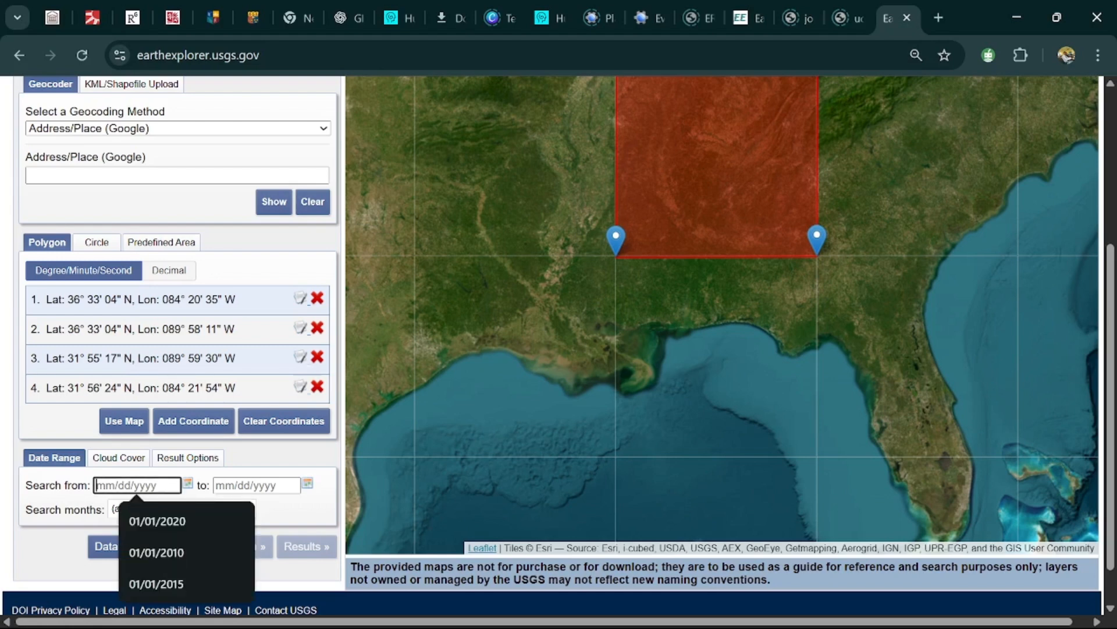
pyautogui.write('01/')
pyautogui.write('01/2020')
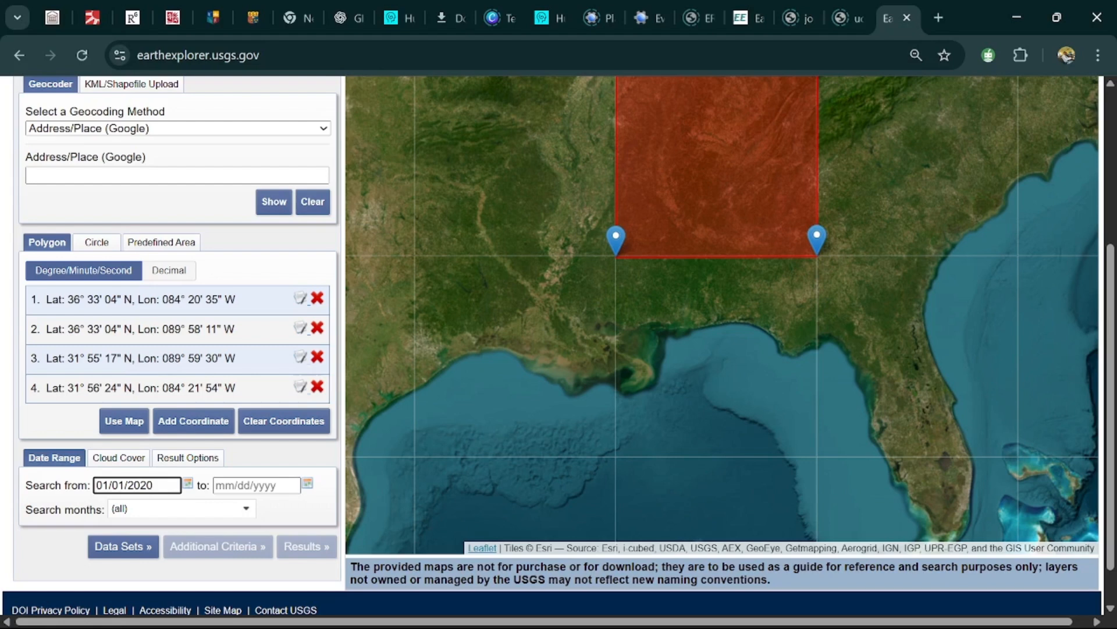
pyautogui.click(256, 485)
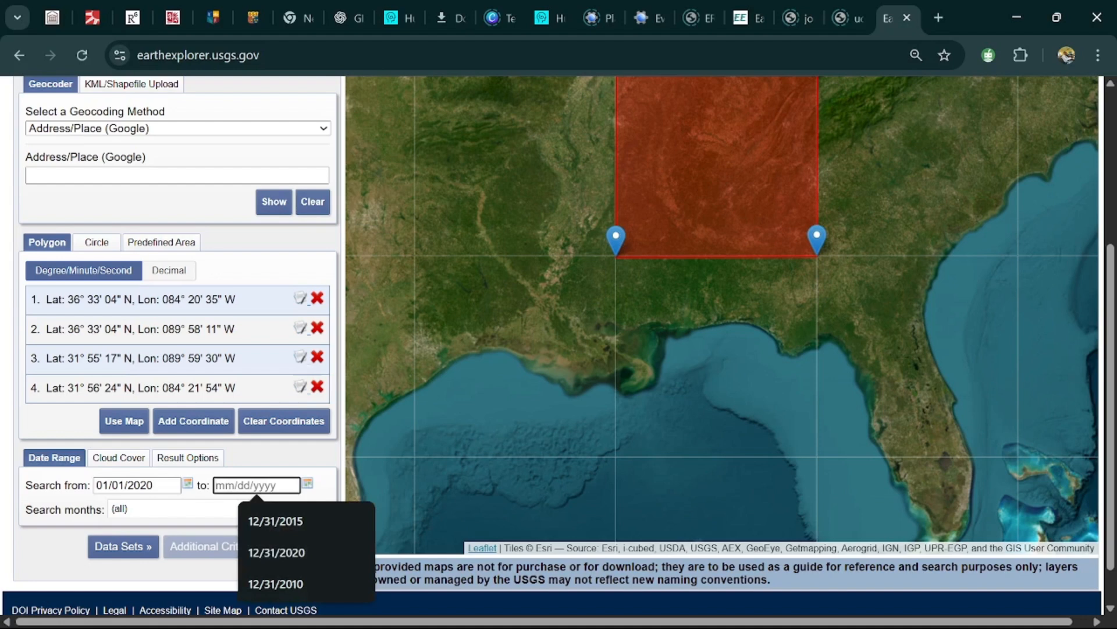
pyautogui.write('12/31/2020')
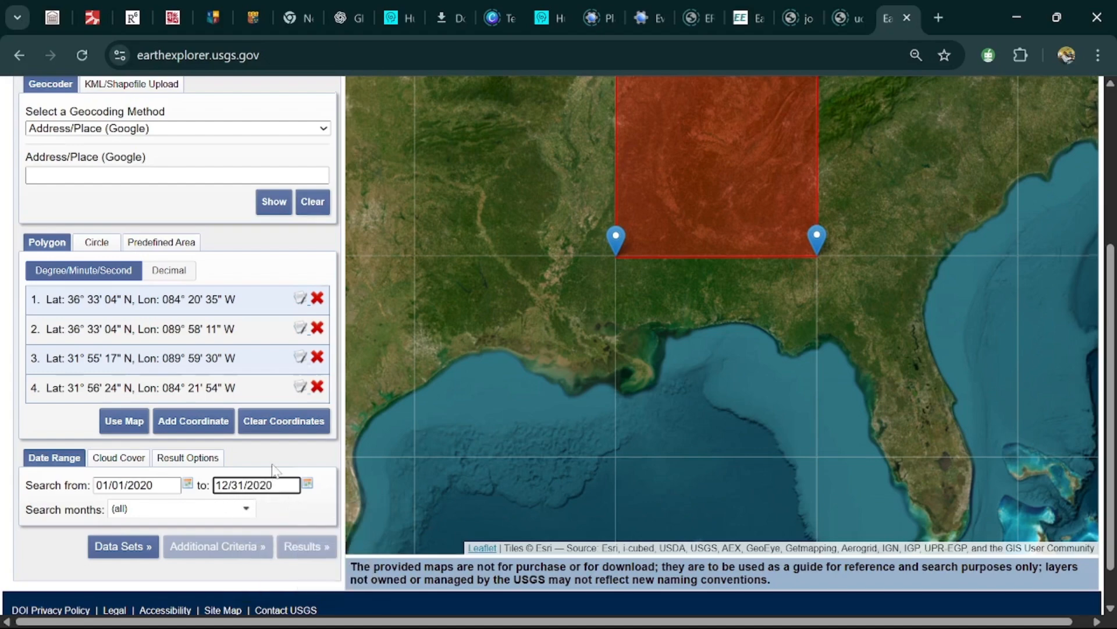
# Step: Review the search months list from January to December, leaving all months selected
pyautogui.scroll(-1, 274, 468)
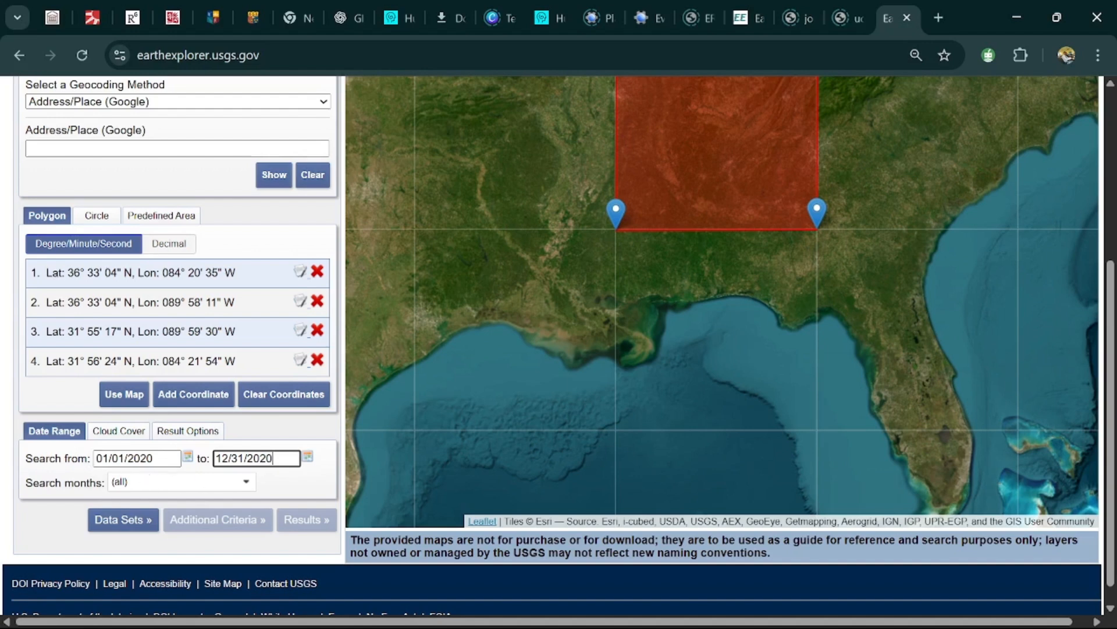
pyautogui.click(246, 482)
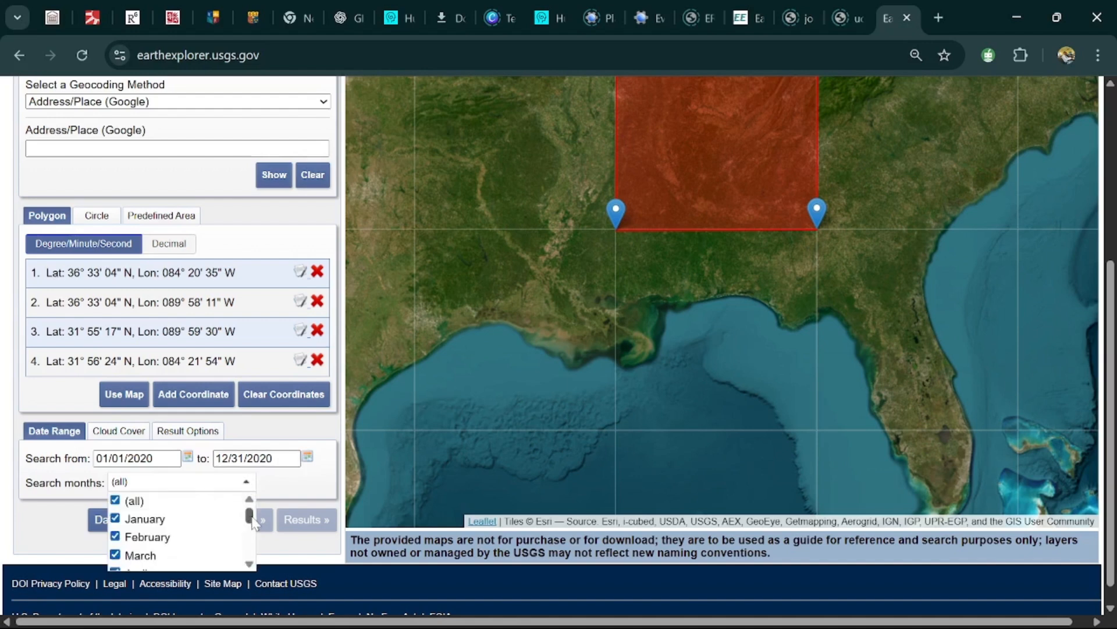
pyautogui.moveTo(252, 520); pyautogui.dragTo(249, 558)
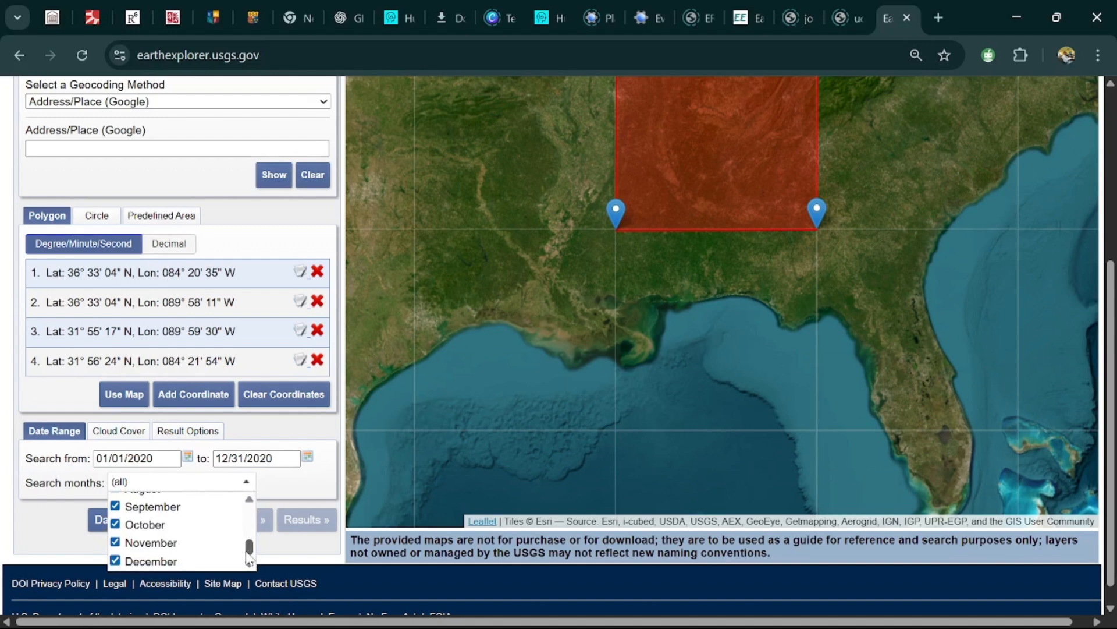
pyautogui.moveTo(249, 558); pyautogui.dragTo(251, 512)
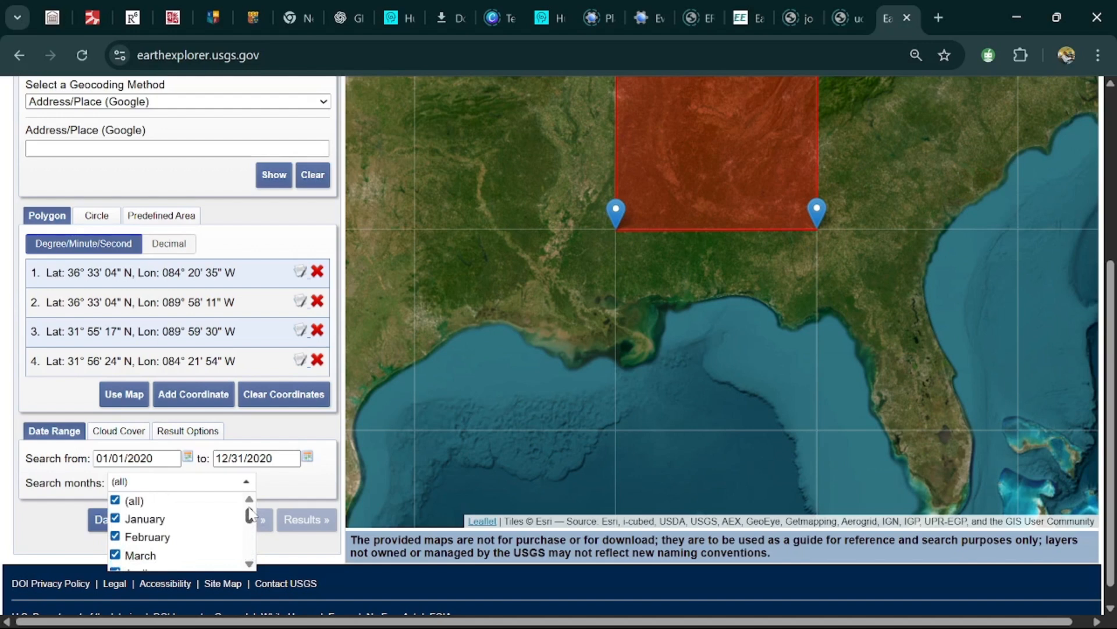
pyautogui.moveTo(249, 515); pyautogui.dragTo(251, 556)
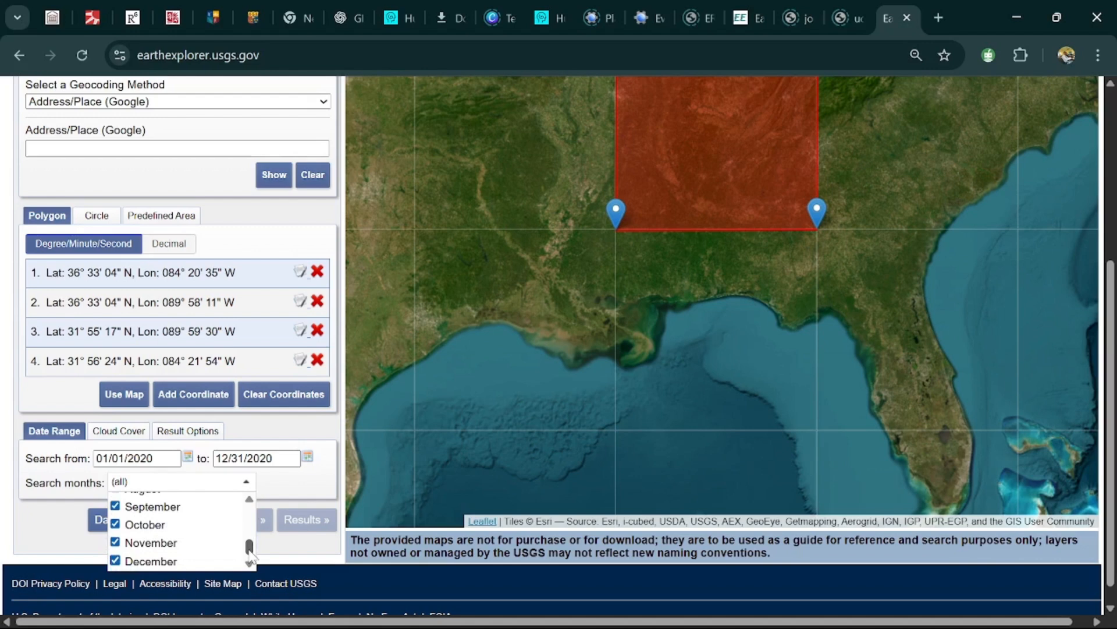
pyautogui.moveTo(251, 556)
pyautogui.mouseDown()
pyautogui.moveTo(250, 534)
pyautogui.moveTo(249, 543)
pyautogui.mouseUp()
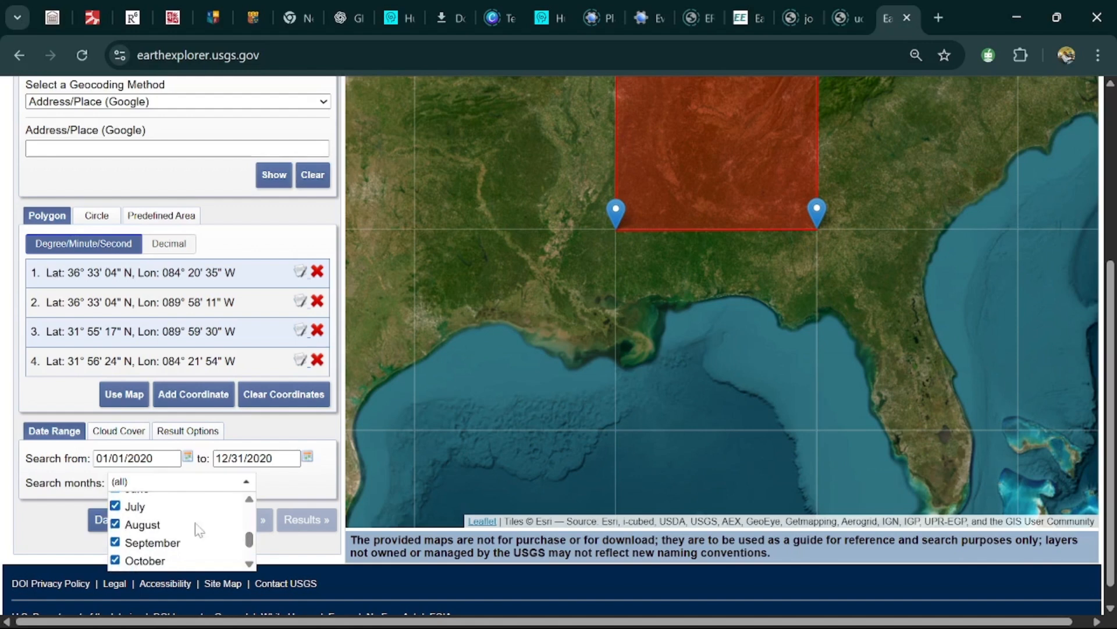
pyautogui.click(58, 528)
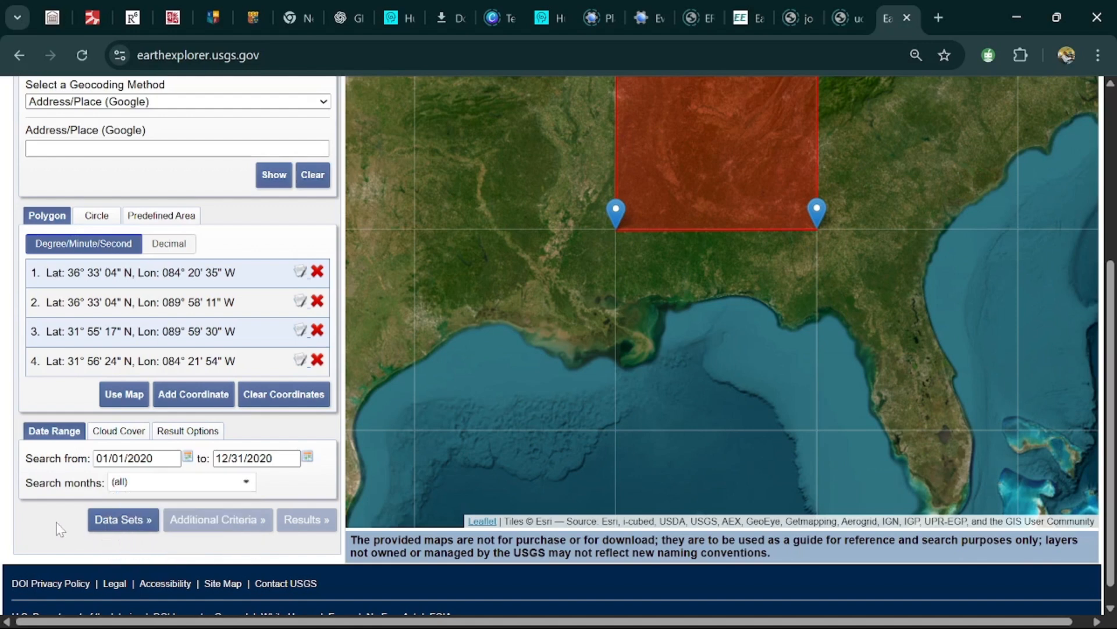
# Step: Limit the cloud cover range to 0% - 10% and proceed to the data set selection
pyautogui.click(133, 437)
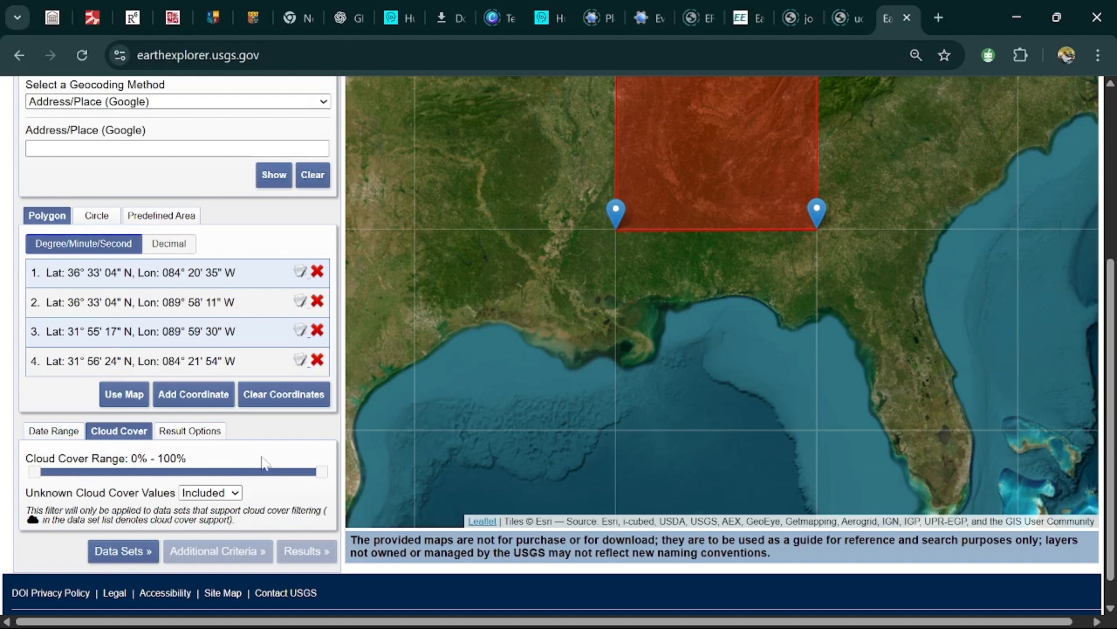
pyautogui.moveTo(320, 472); pyautogui.dragTo(66, 484)
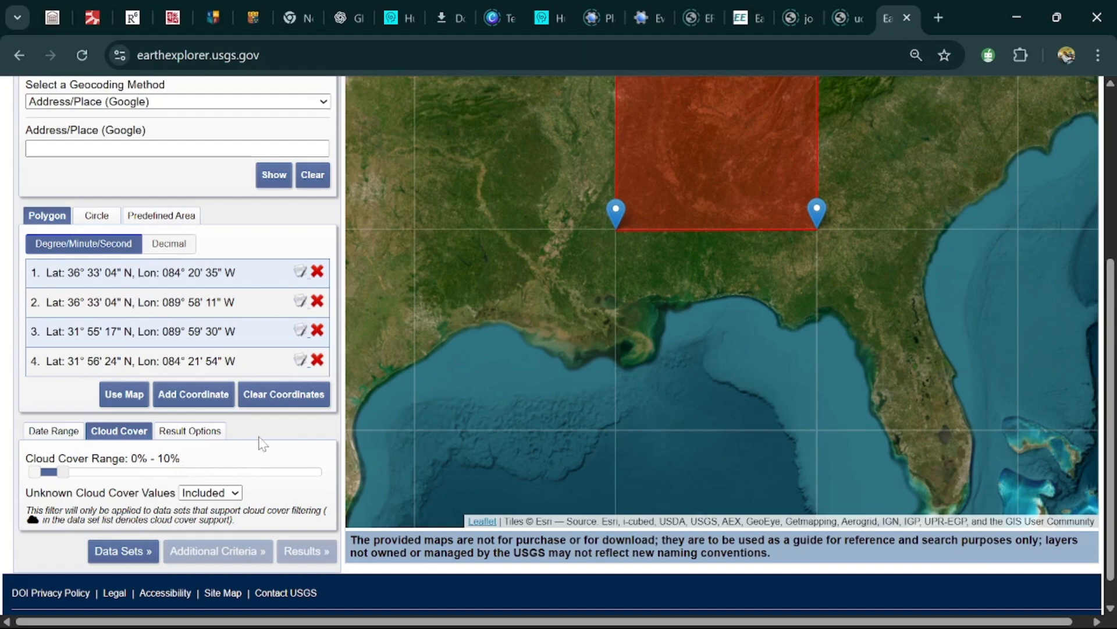
pyautogui.scroll(2, 263, 443)
pyautogui.scroll(-2, 263, 443)
pyautogui.scroll(5, 227, 463)
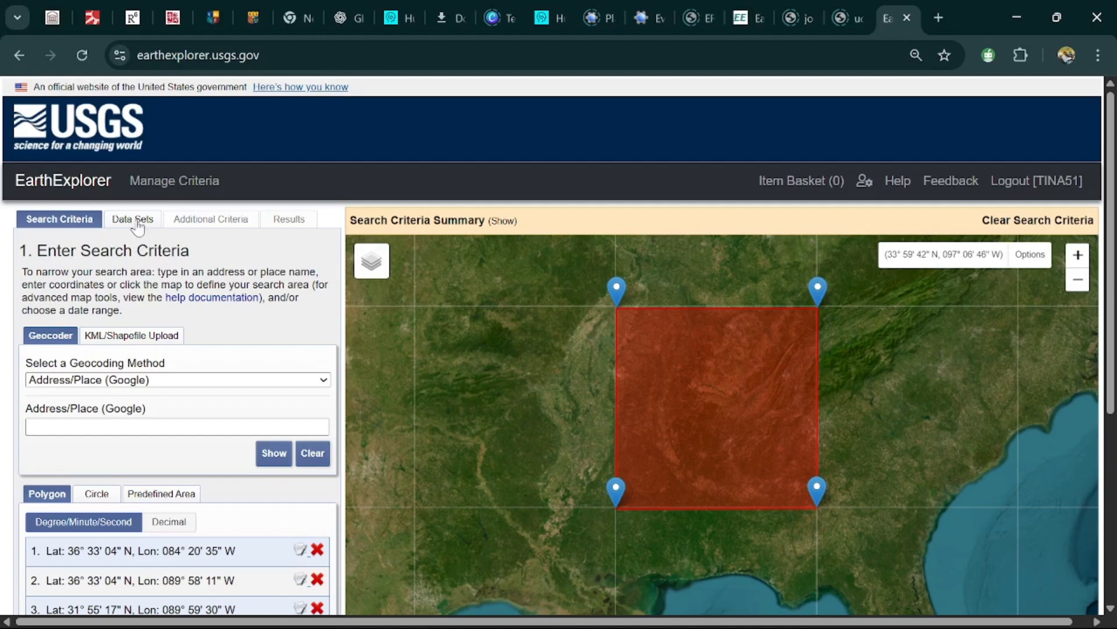
pyautogui.scroll(-5, 252, 332)
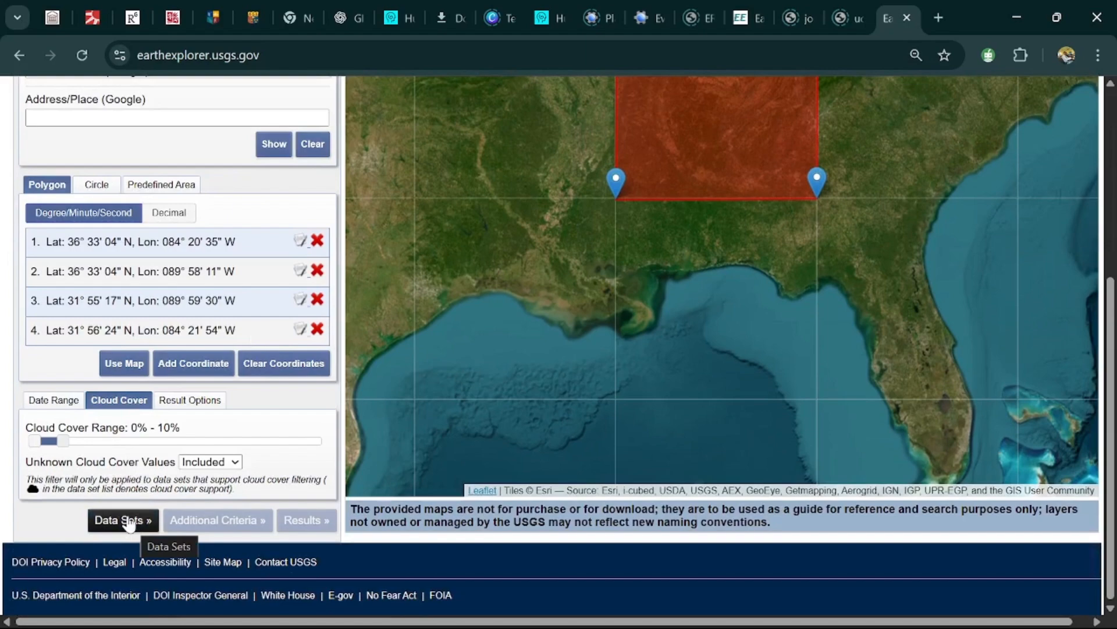
pyautogui.click(129, 520)
# Step: Select the Landsat 8-9 OLI/TIRS C2 L1 data set under Landsat Collection 2 Level-1
pyautogui.scroll(5, 145, 291)
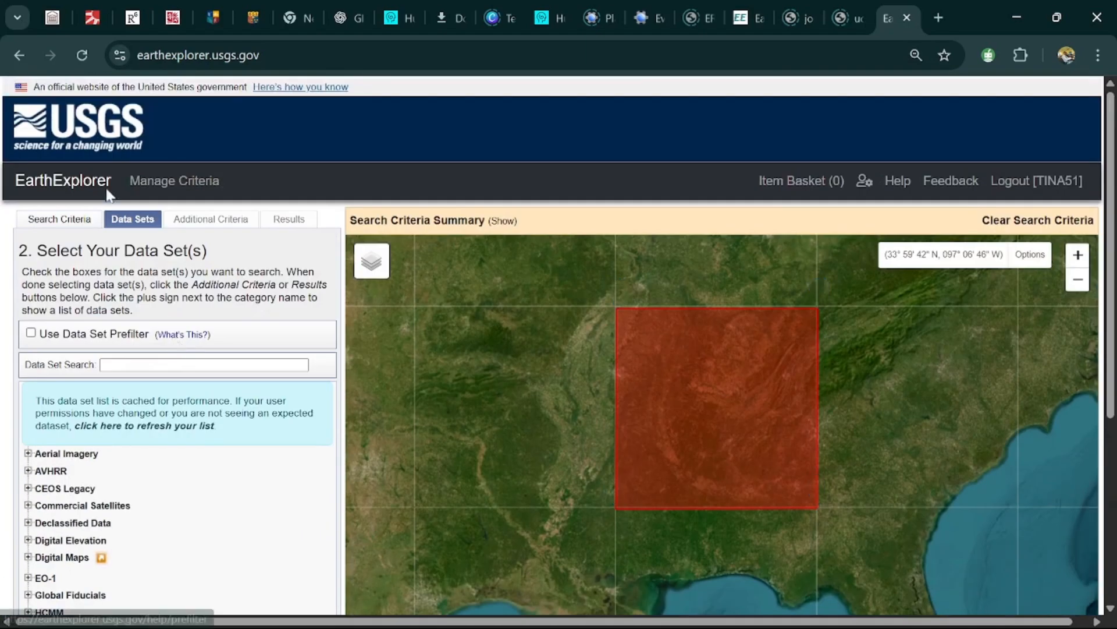
pyautogui.scroll(-5, 173, 424)
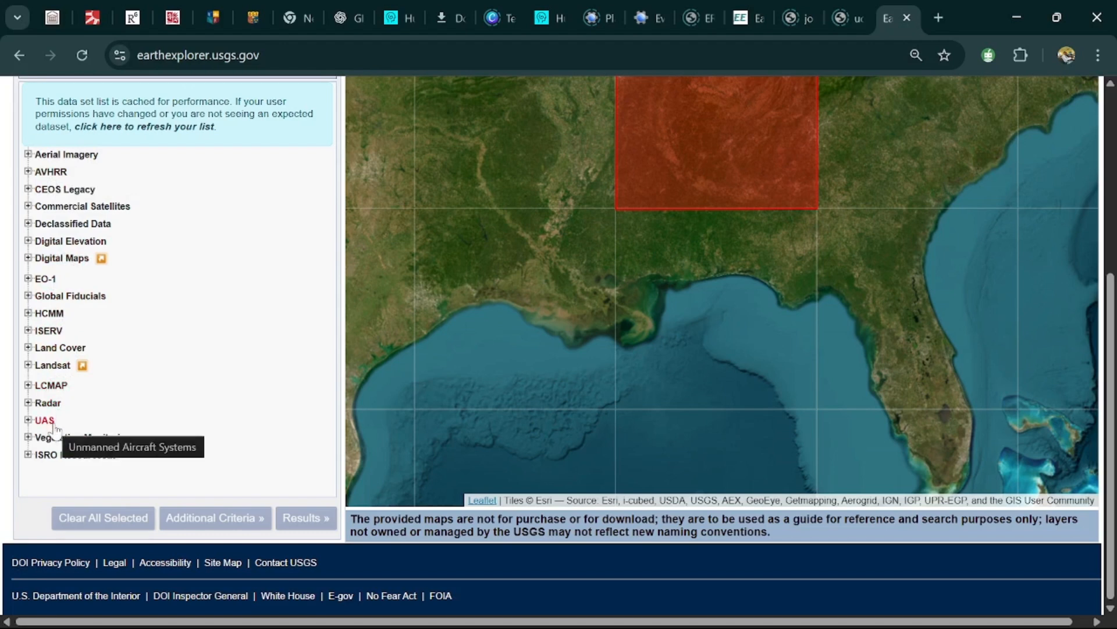
pyautogui.click(28, 366)
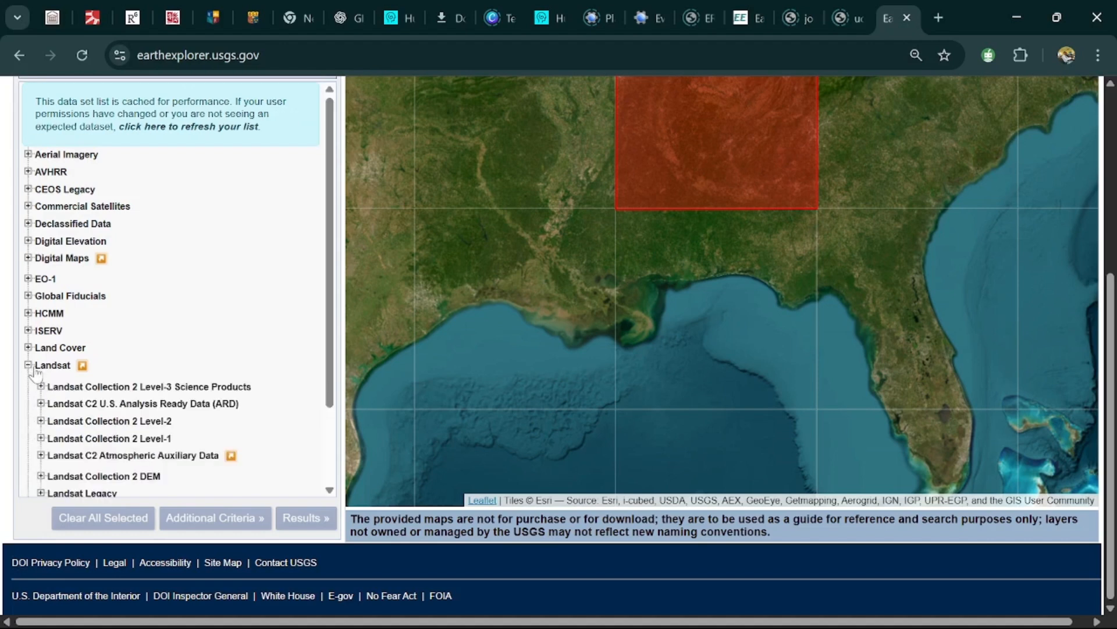
pyautogui.scroll(-2, 202, 376)
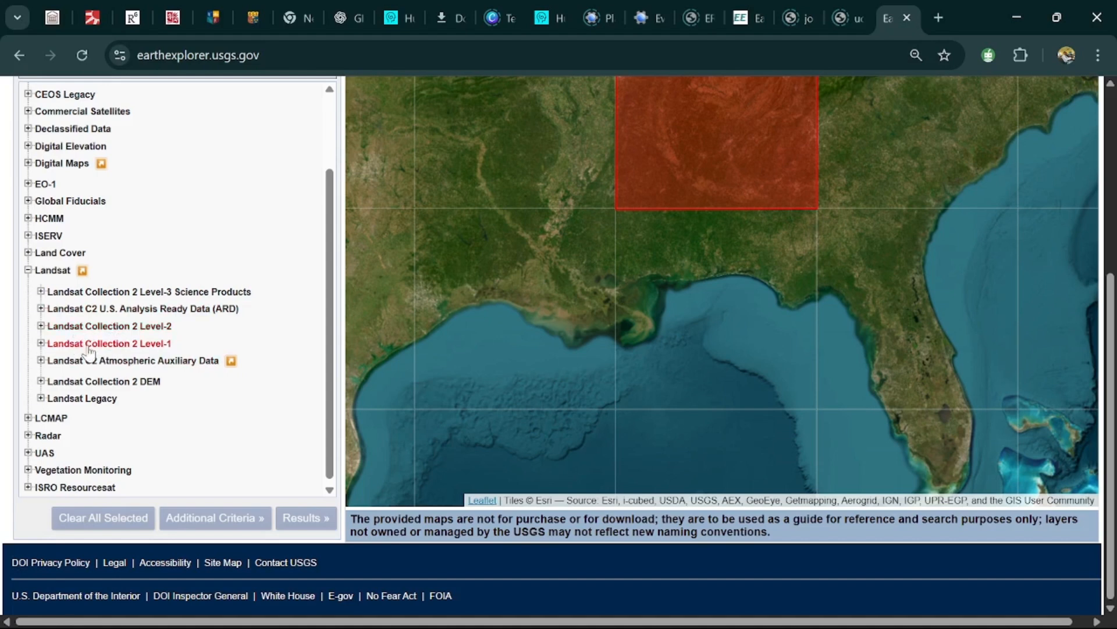
pyautogui.click(41, 343)
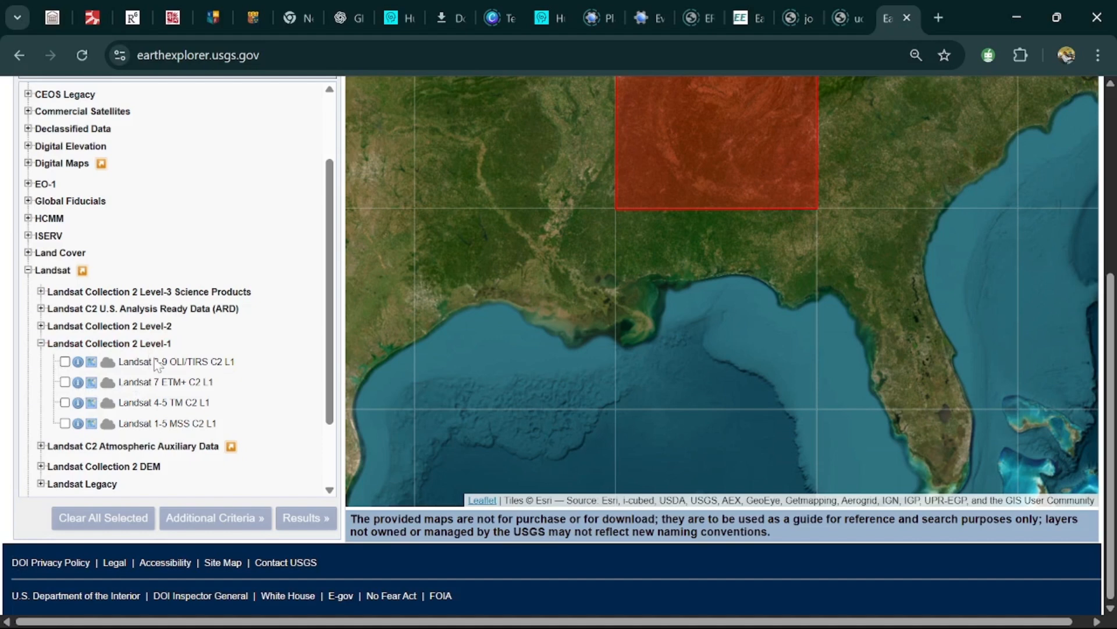
pyautogui.click(64, 361)
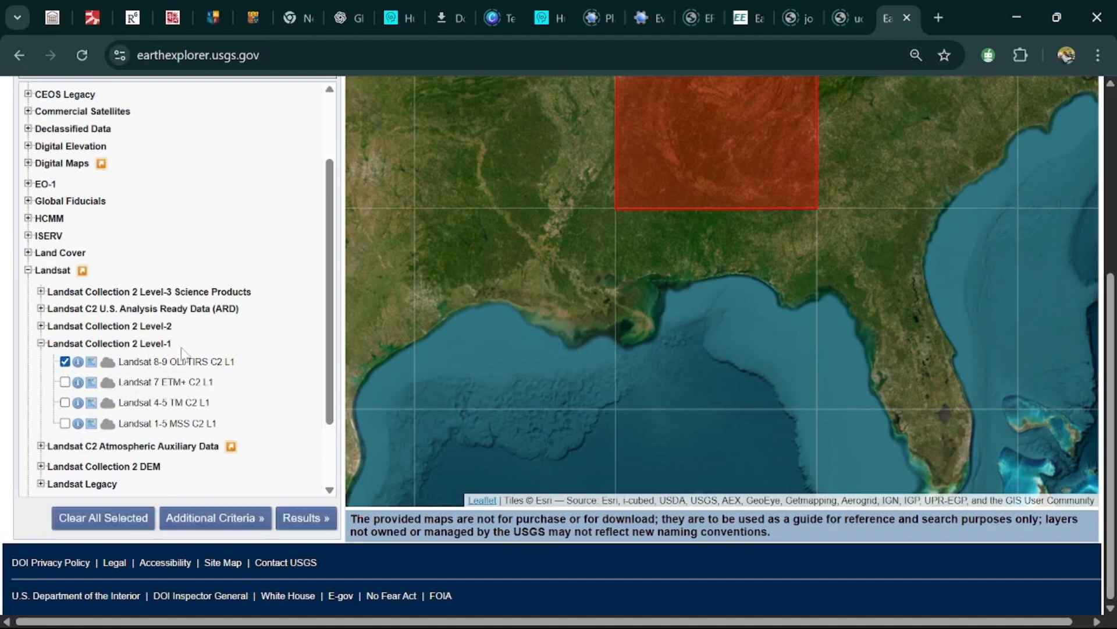
# Step: Check the additional criteria offered for Landsat 8-9 OLI/TIRS C2 L1 and return to the data set selection
pyautogui.scroll(3, 287, 359)
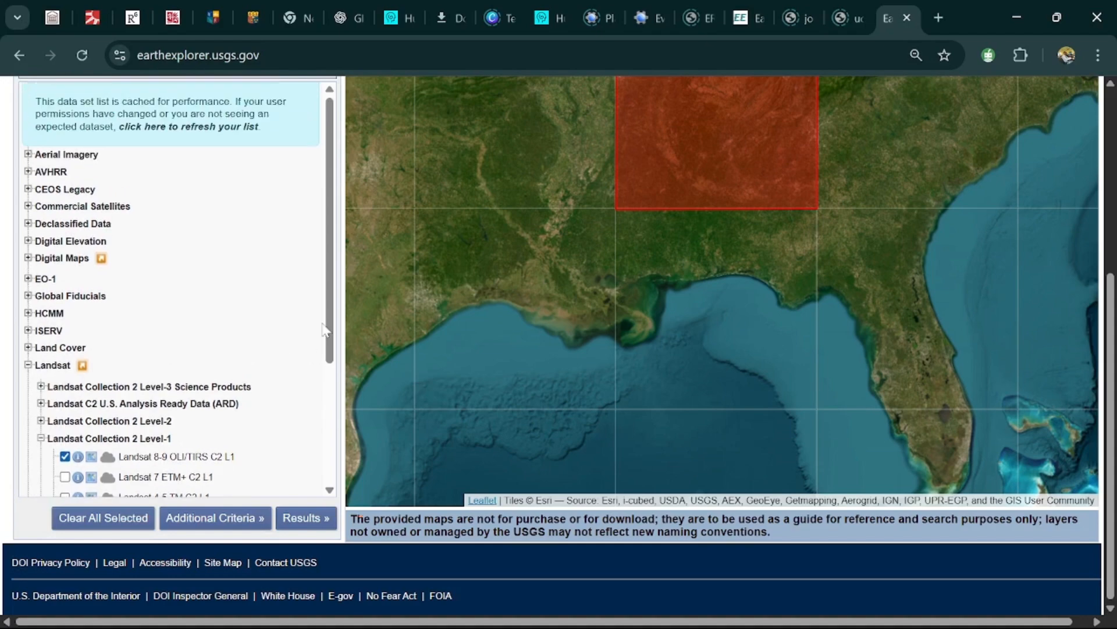
pyautogui.scroll(5, 326, 329)
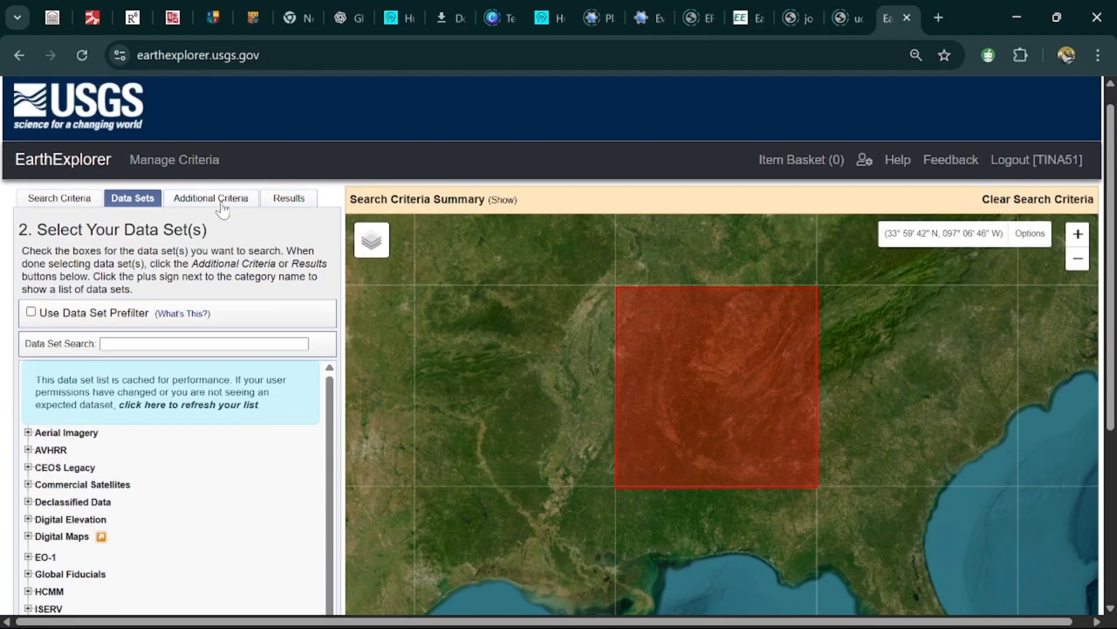
pyautogui.click(223, 211)
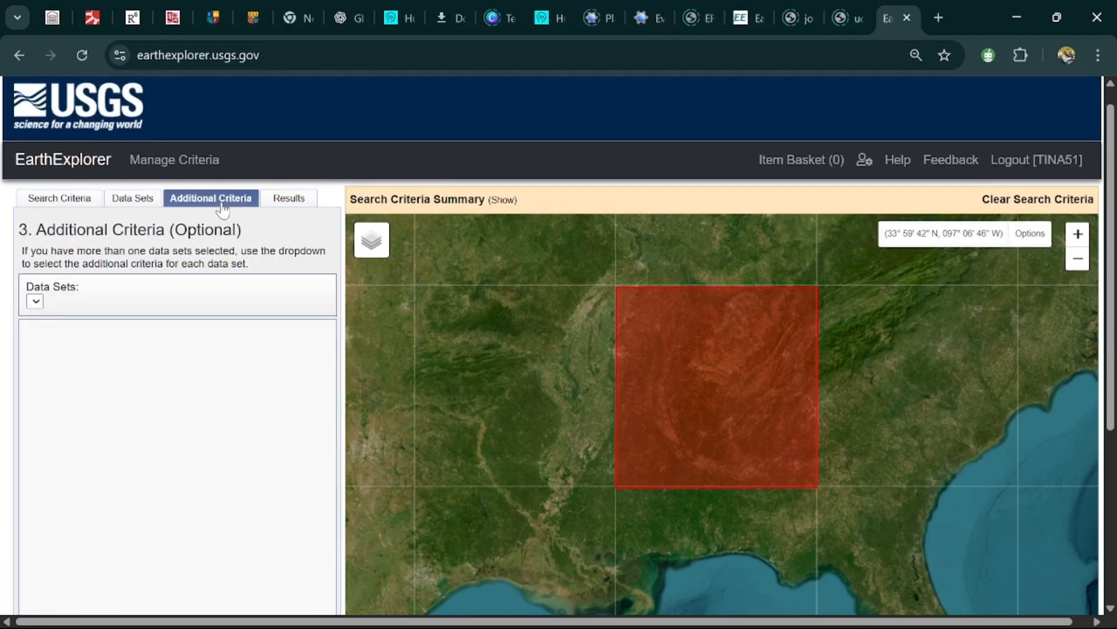
pyautogui.click(36, 302)
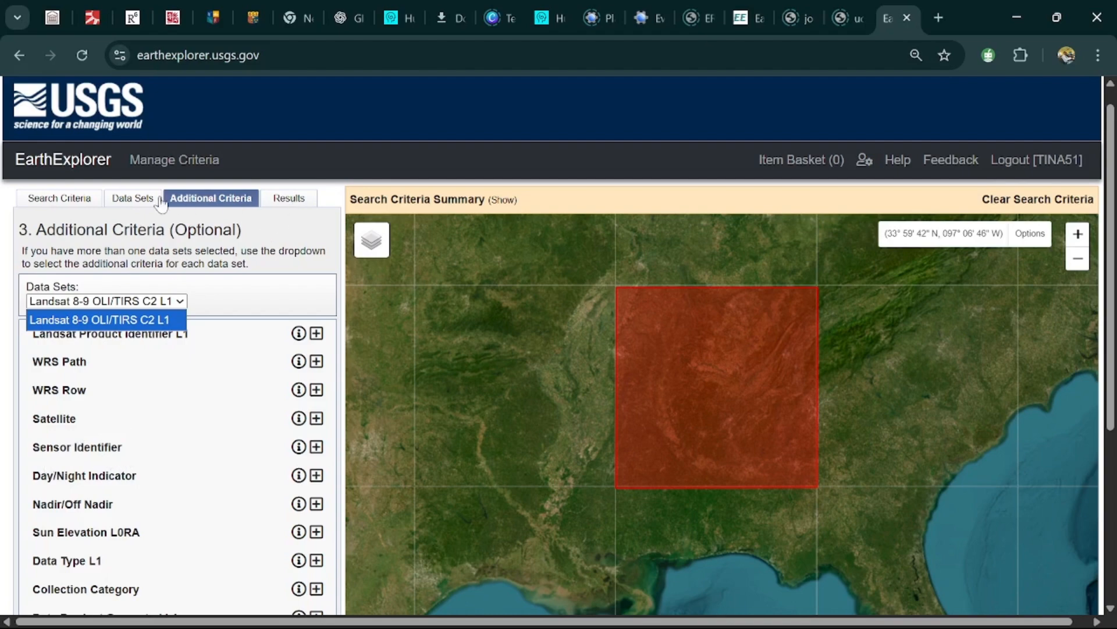
pyautogui.click(138, 204)
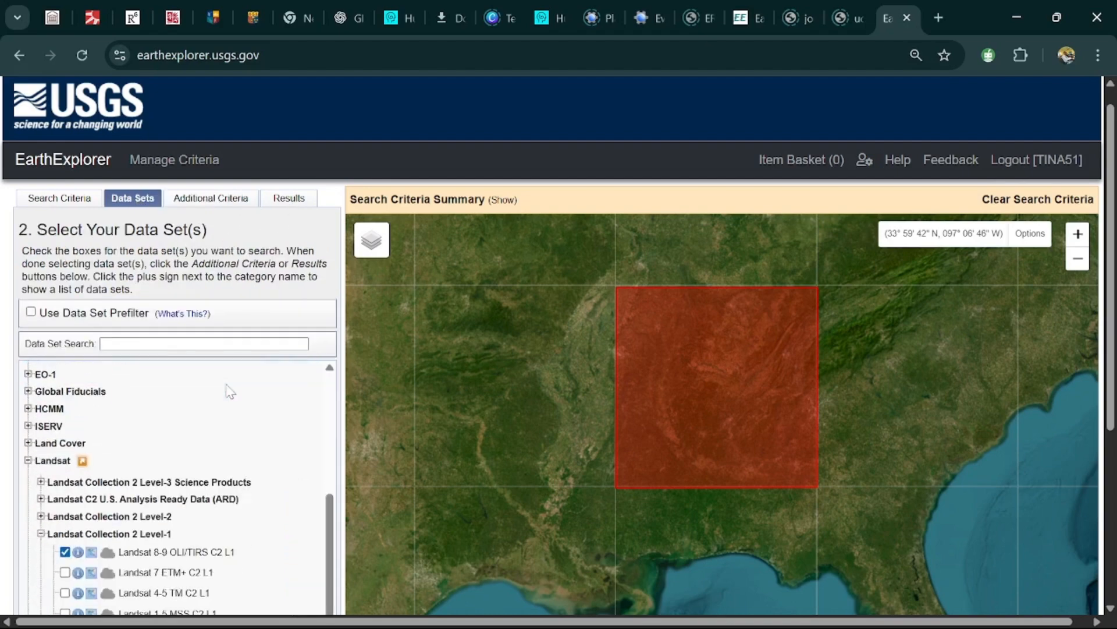
pyautogui.scroll(-2, 349, 379)
pyautogui.scroll(2, 349, 379)
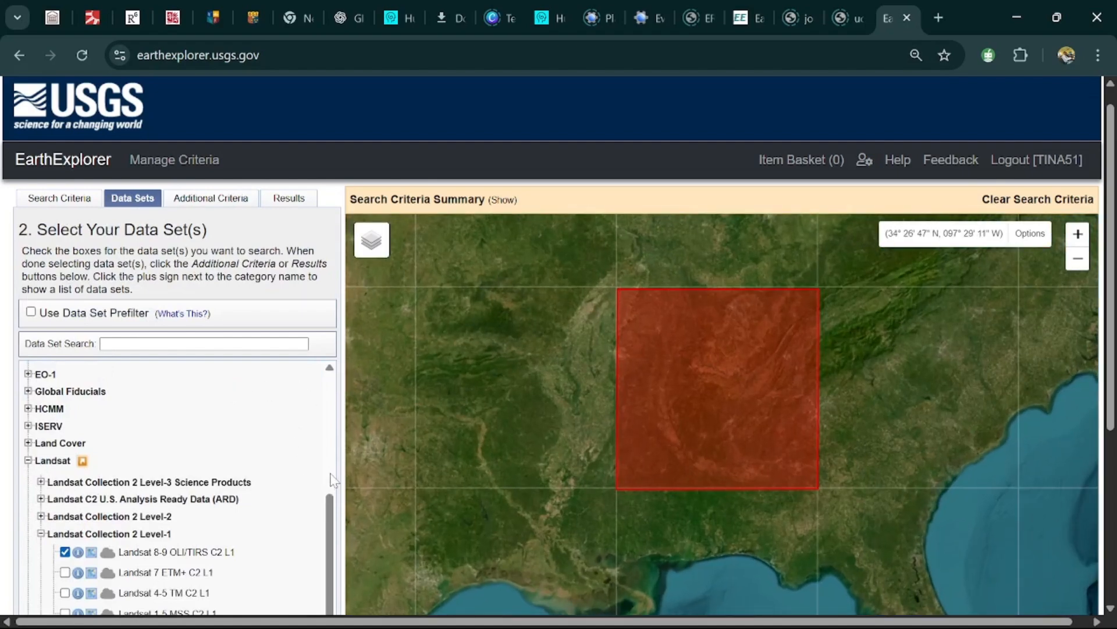
# Step: Run the search and bring up the scene results for the Landsat 8-9 OLI/TIRS C2 L1 data set
pyautogui.scroll(-5, 329, 482)
pyautogui.click(304, 518)
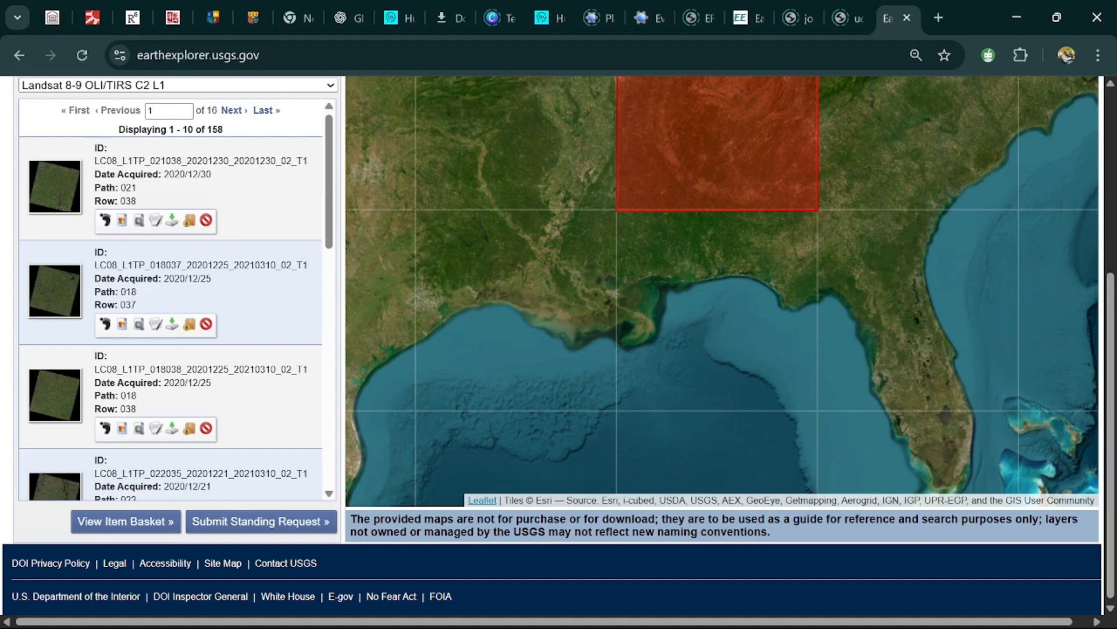
pyautogui.scroll(4, 292, 113)
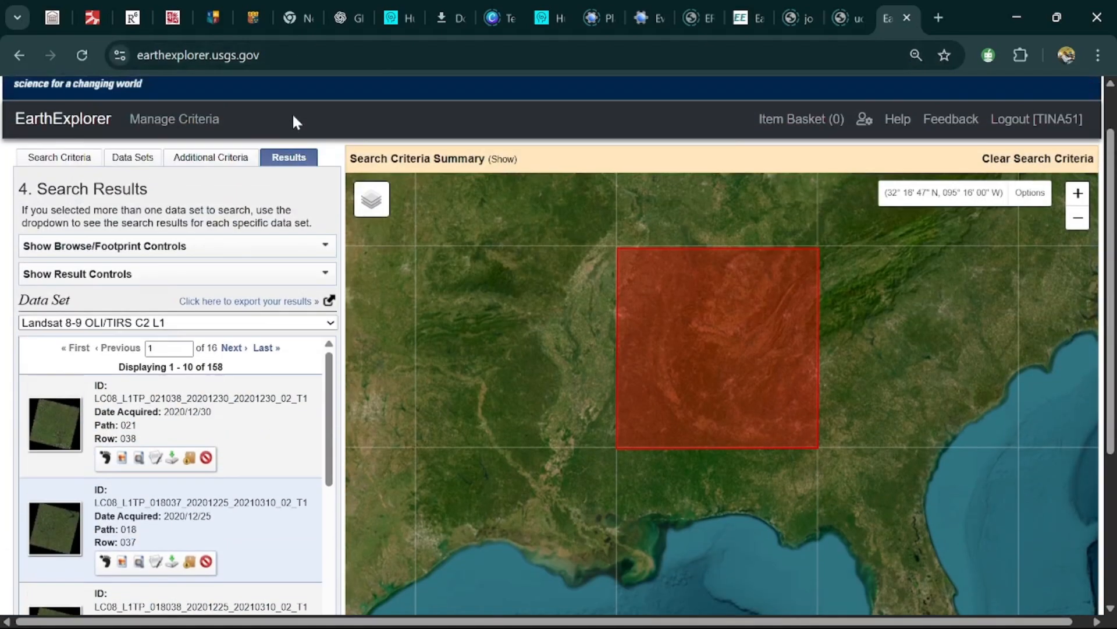
pyautogui.scroll(-4, 292, 114)
pyautogui.scroll(1, 293, 114)
pyautogui.scroll(2, 292, 114)
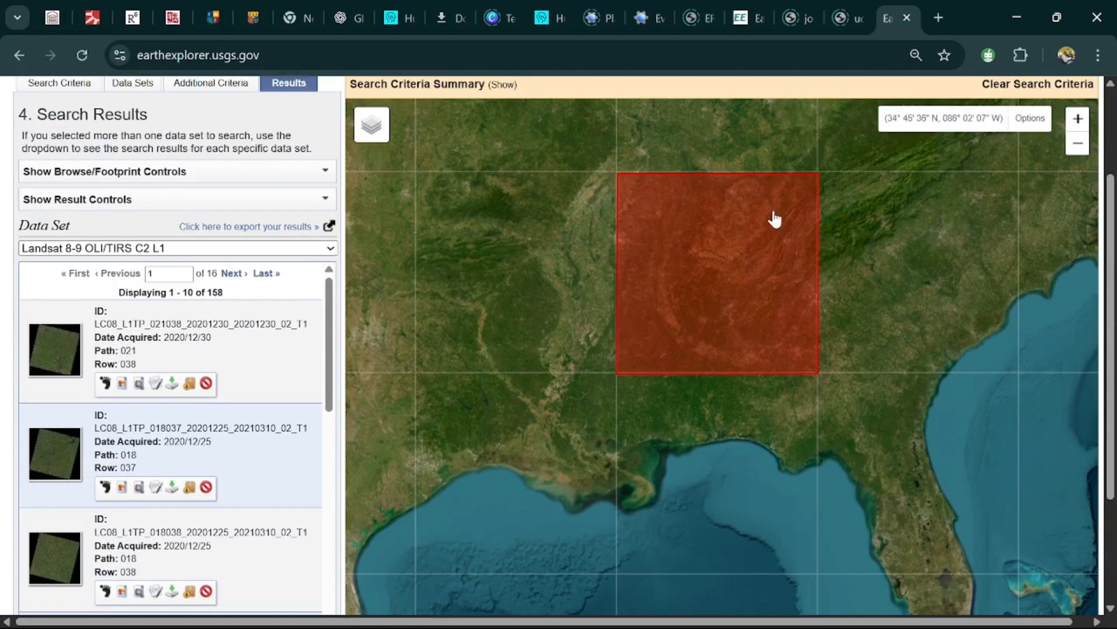
# Step: Check the map footprints of the first three scenes (path 021 row 038, path 018 row 037, path 018 row 038), hiding each again
pyautogui.click(105, 384)
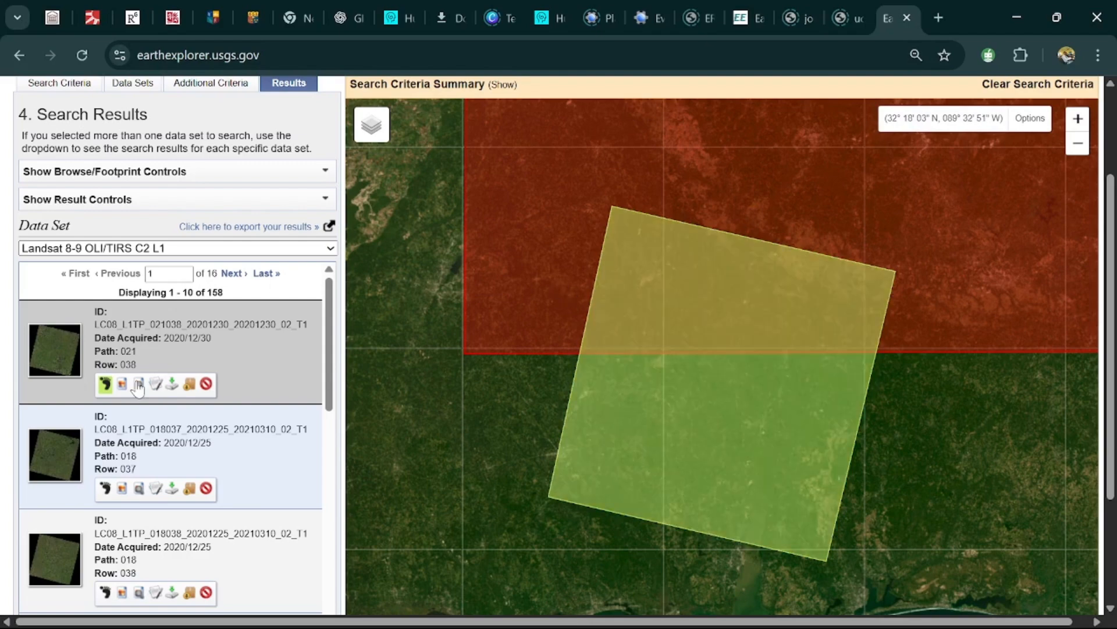
pyautogui.click(105, 386)
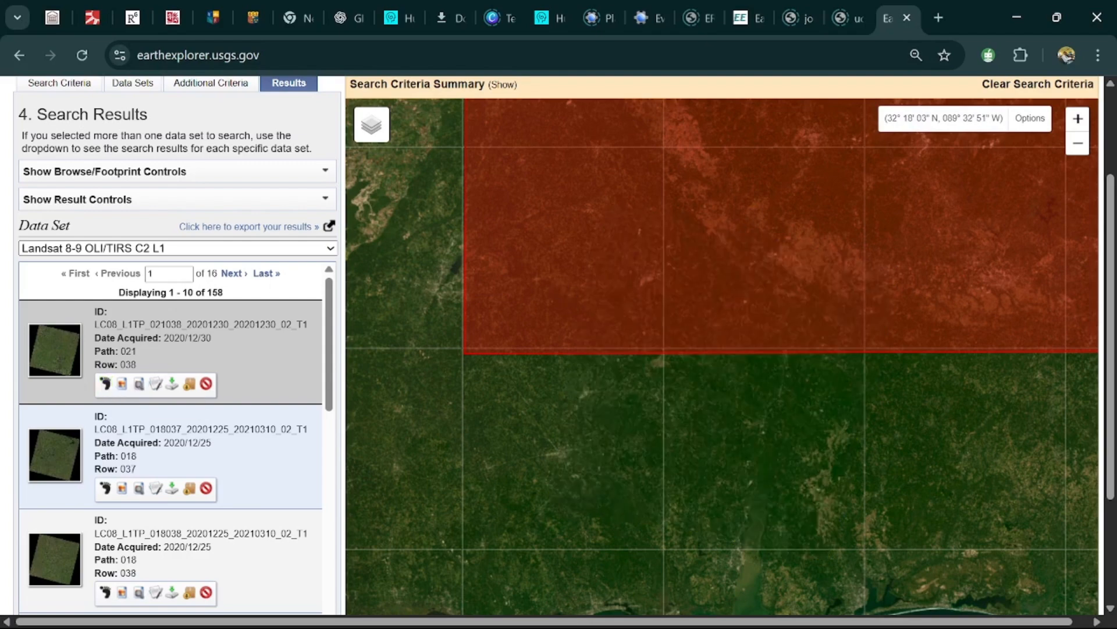
pyautogui.click(105, 489)
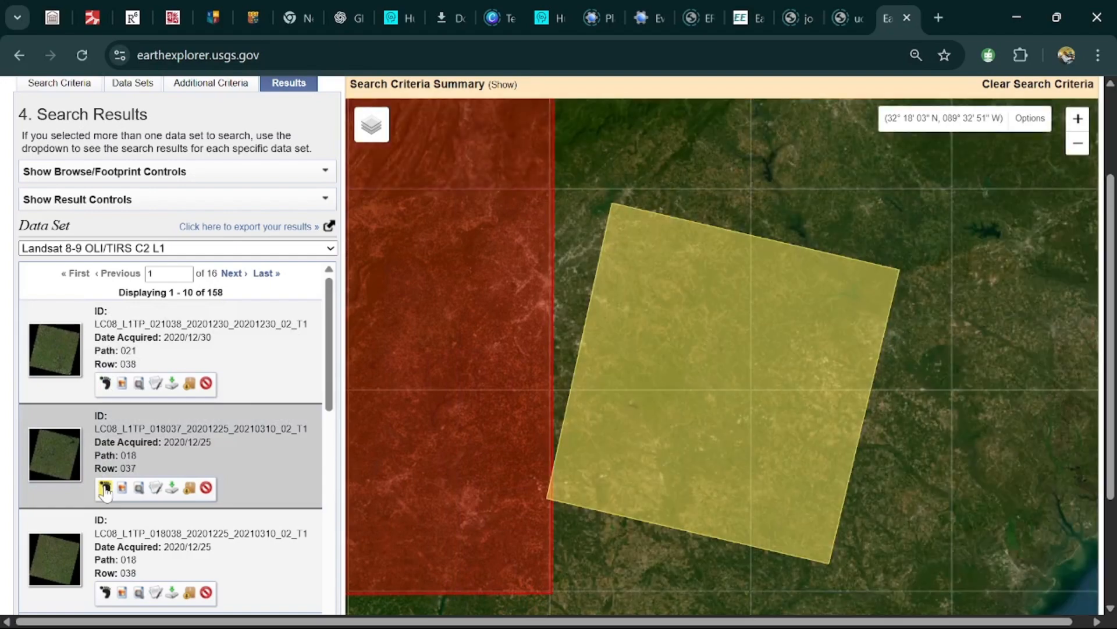
pyautogui.click(106, 489)
pyautogui.click(105, 592)
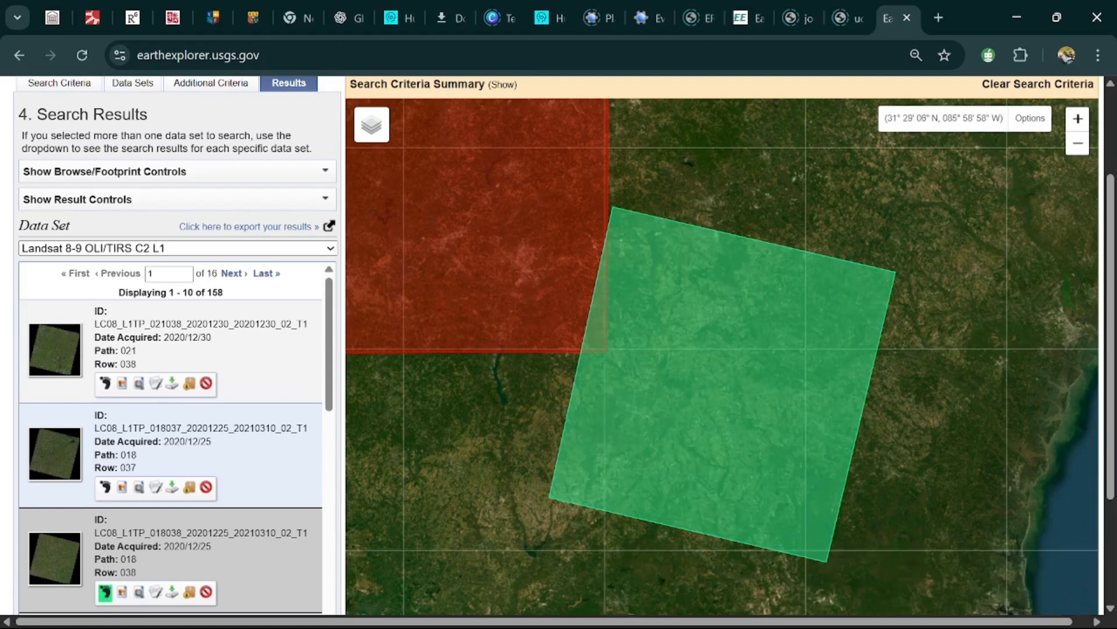
pyautogui.click(106, 592)
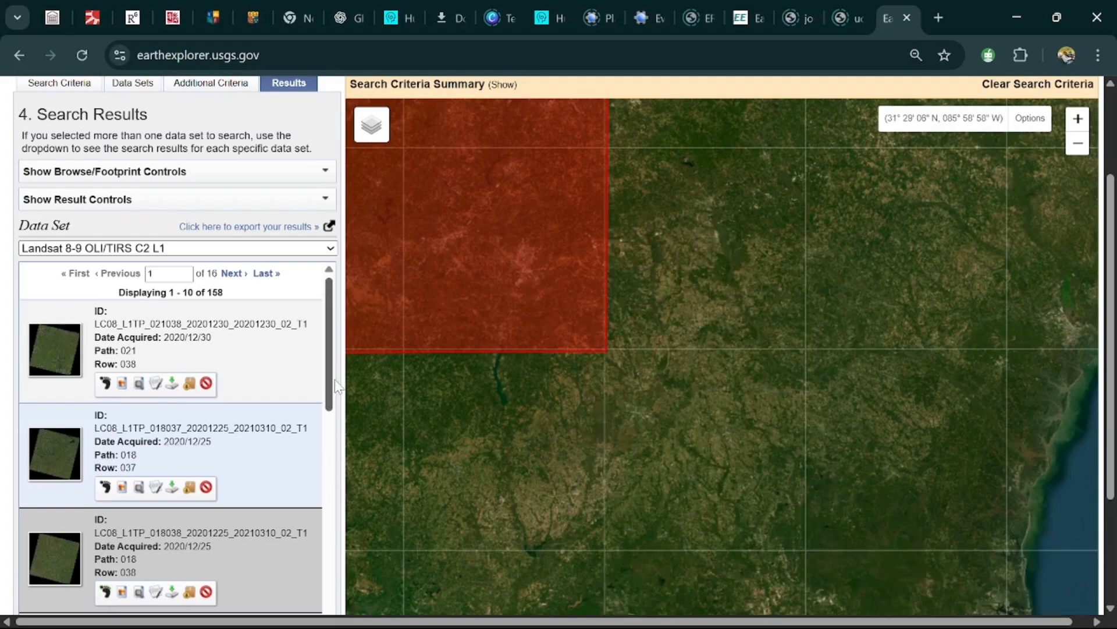
pyautogui.scroll(-3, 332, 381)
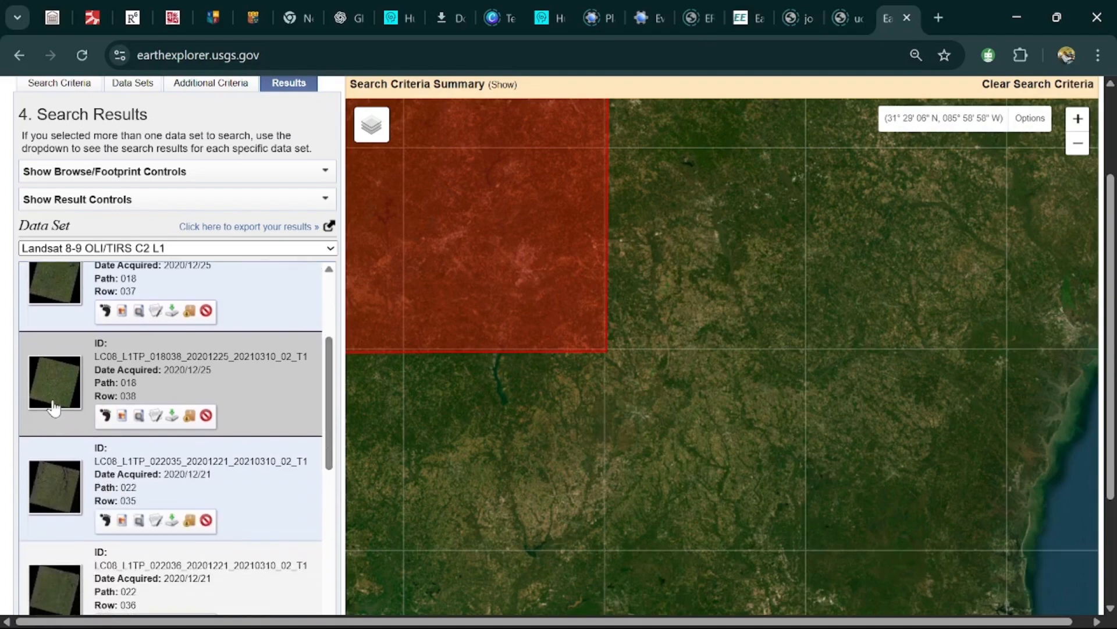
pyautogui.click(105, 415)
pyautogui.click(106, 415)
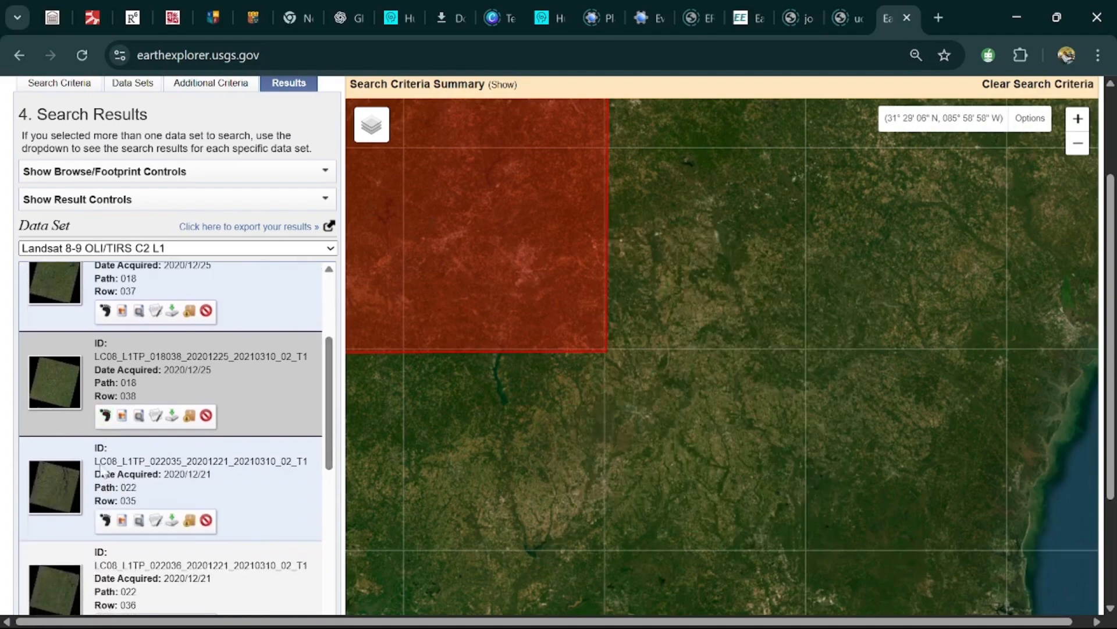
# Step: Compare the footprint of the path 022, row 035 scene with the whole search area, and hide it again
pyautogui.click(106, 520)
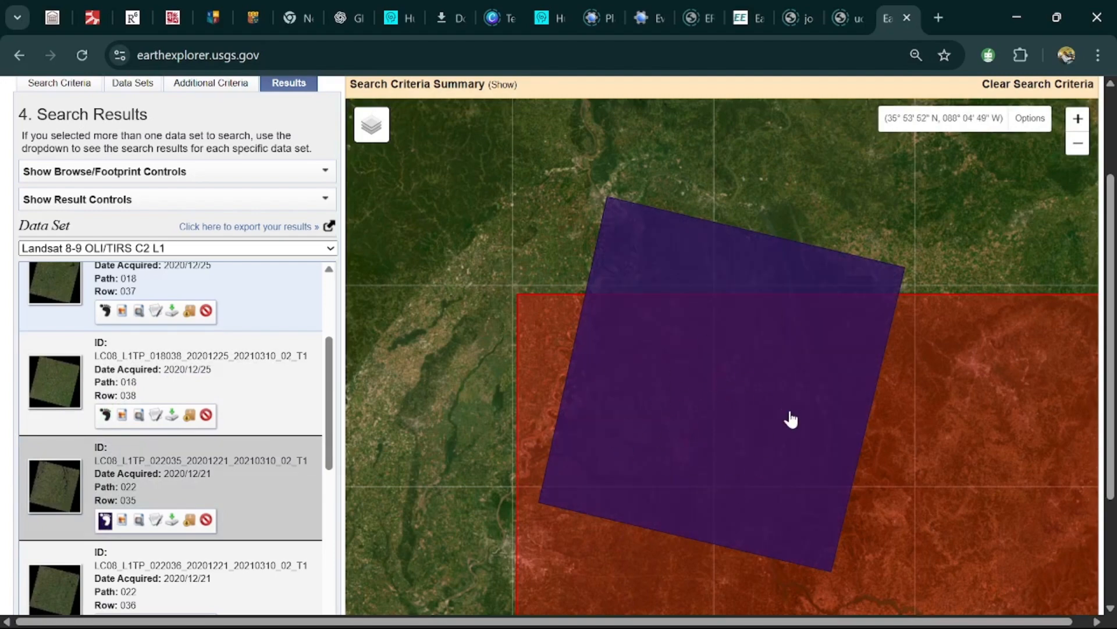
pyautogui.scroll(-3, 903, 435)
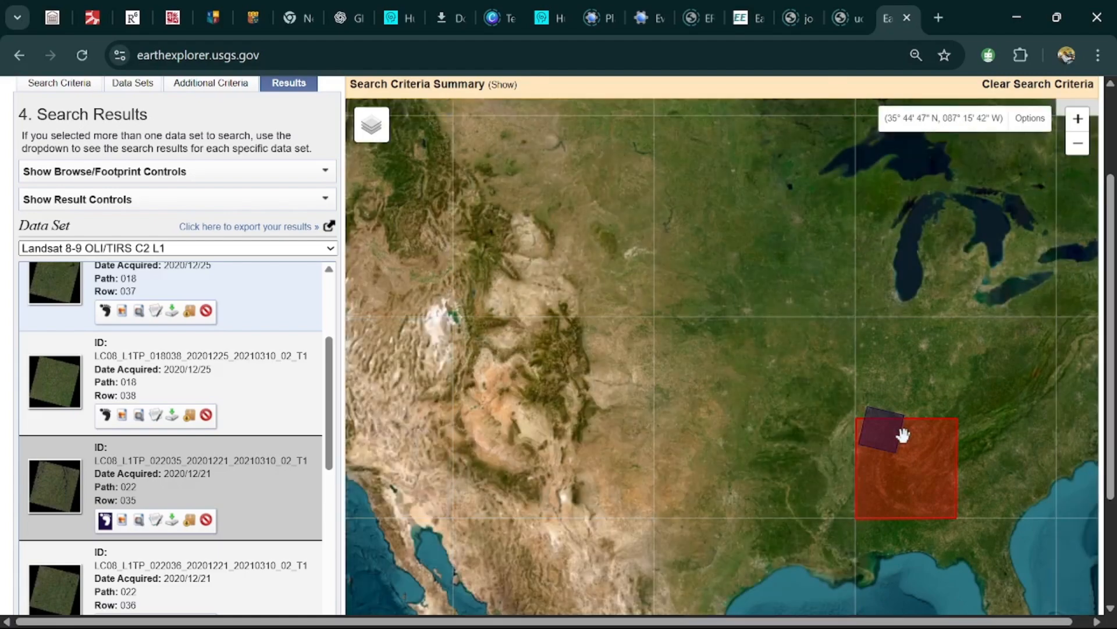
pyautogui.moveTo(872, 473); pyautogui.dragTo(624, 312)
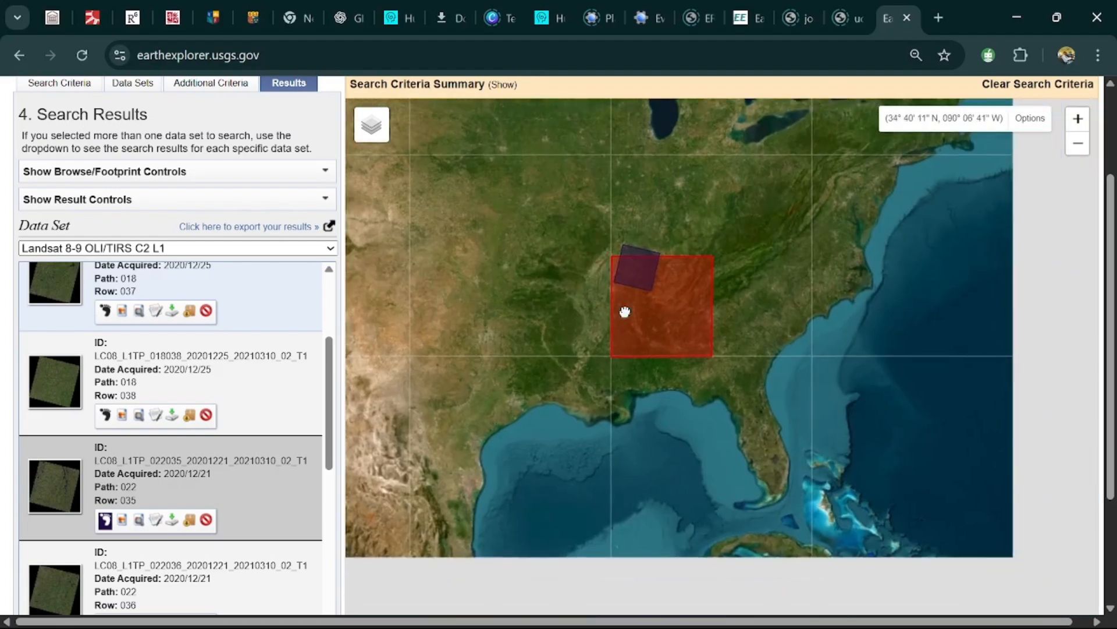
pyautogui.scroll(1, 625, 311)
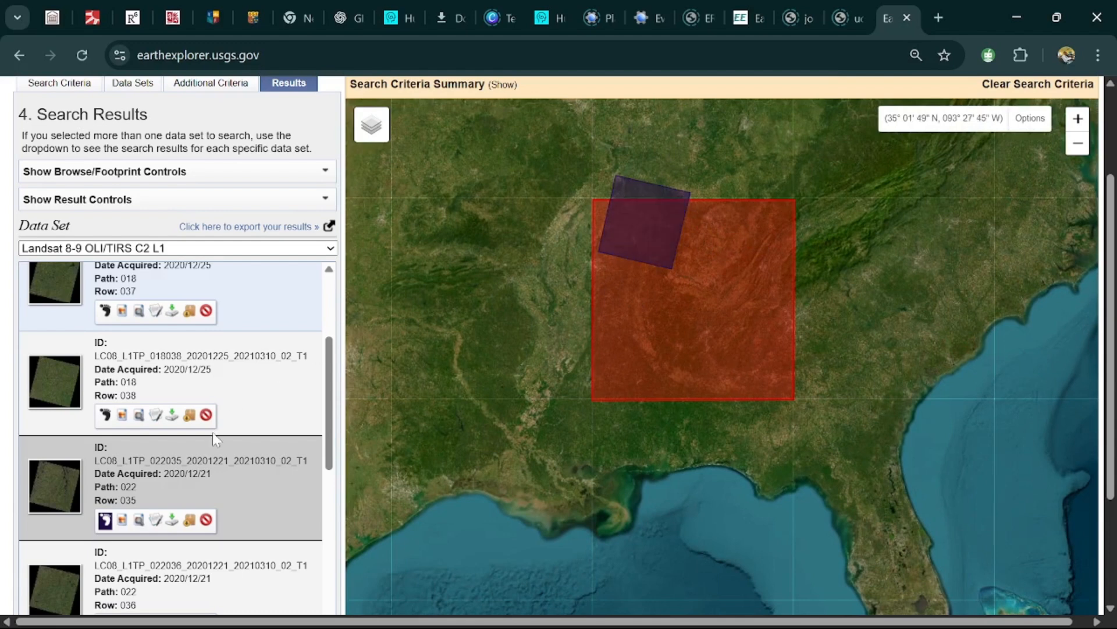
pyautogui.scroll(-3, 162, 508)
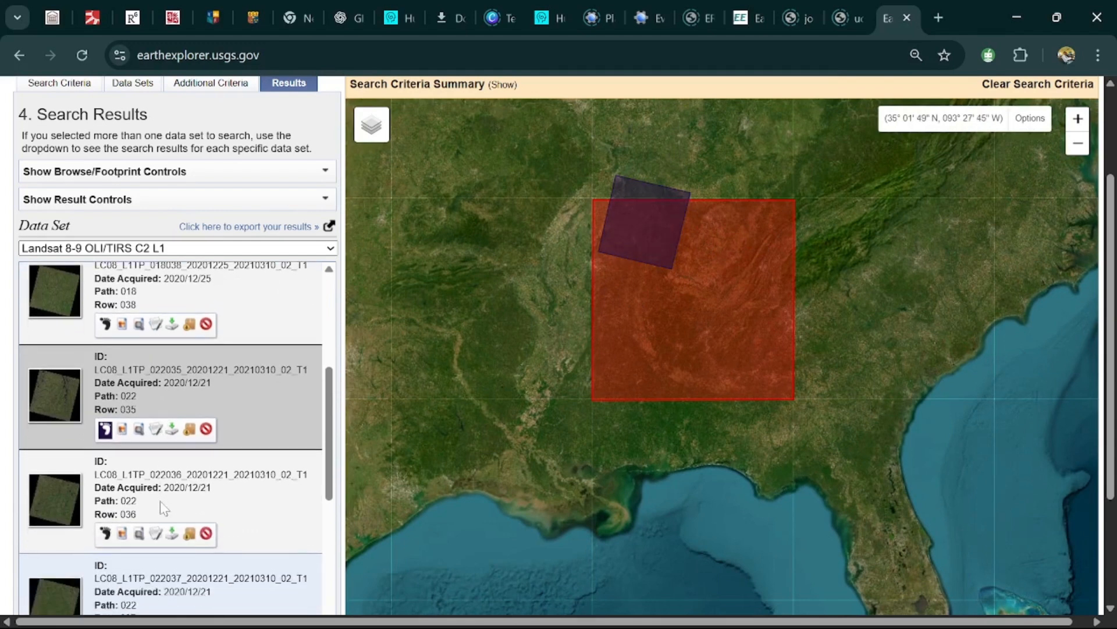
pyautogui.click(104, 324)
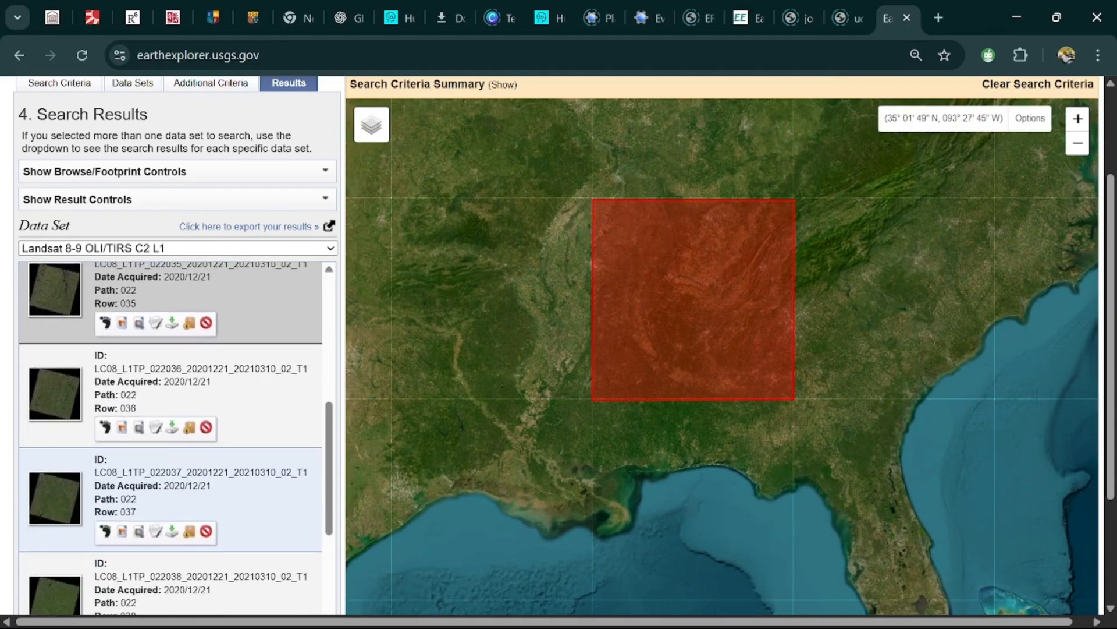
# Step: Display the footprint of the path 022, row 036 scene and compare the map with its browse overlay on and off
pyautogui.click(105, 427)
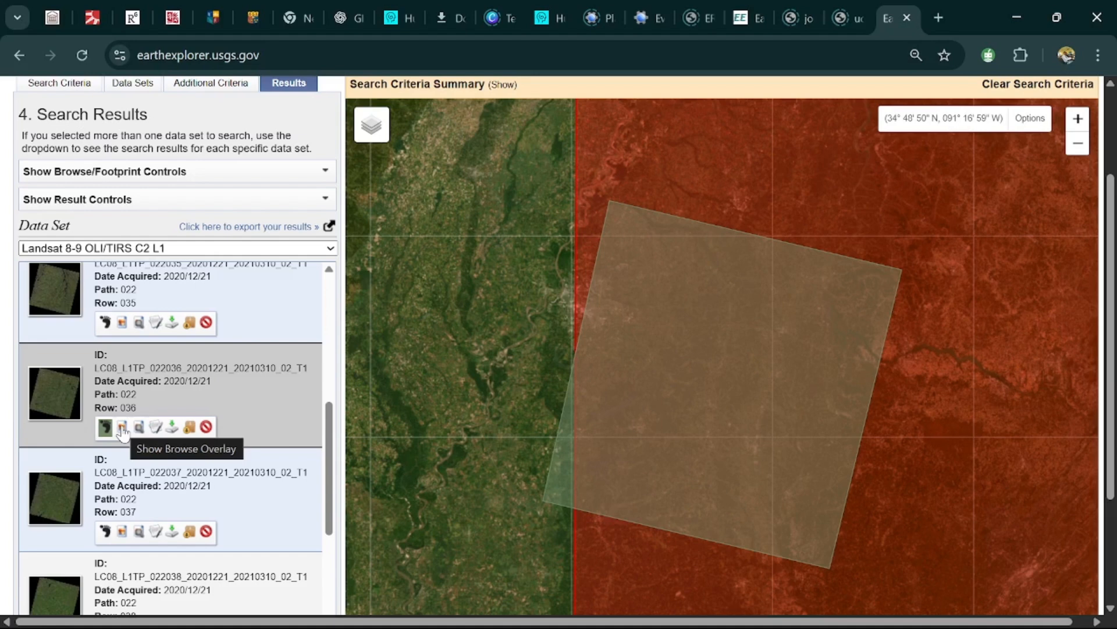
pyautogui.click(122, 429)
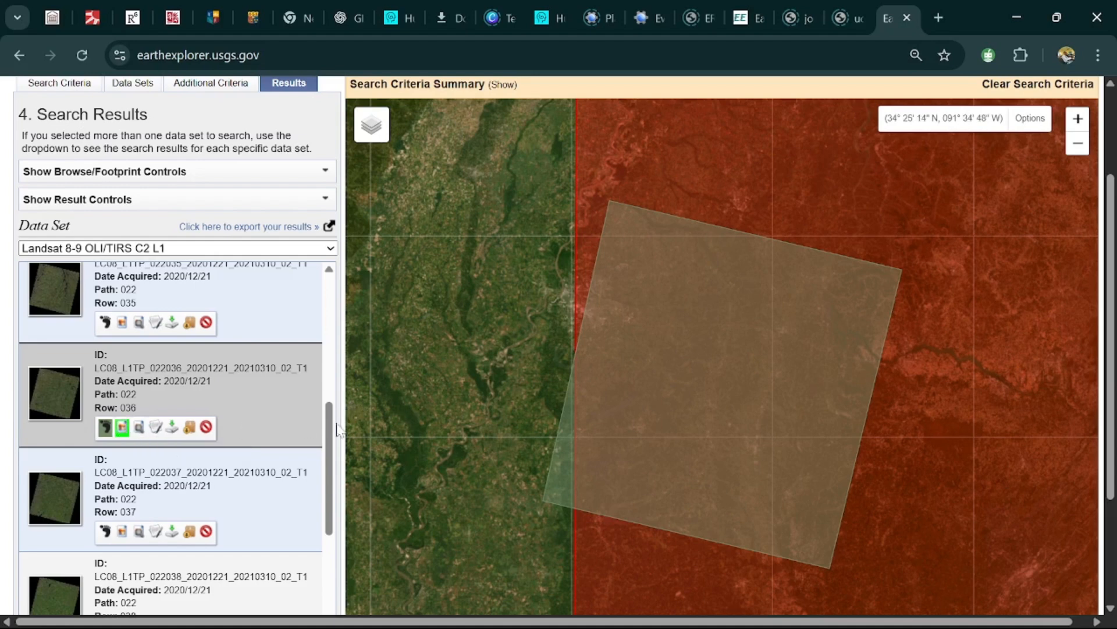
pyautogui.moveTo(333, 427)
pyautogui.mouseDown()
pyautogui.moveTo(332, 370)
pyautogui.moveTo(332, 434)
pyautogui.mouseUp()
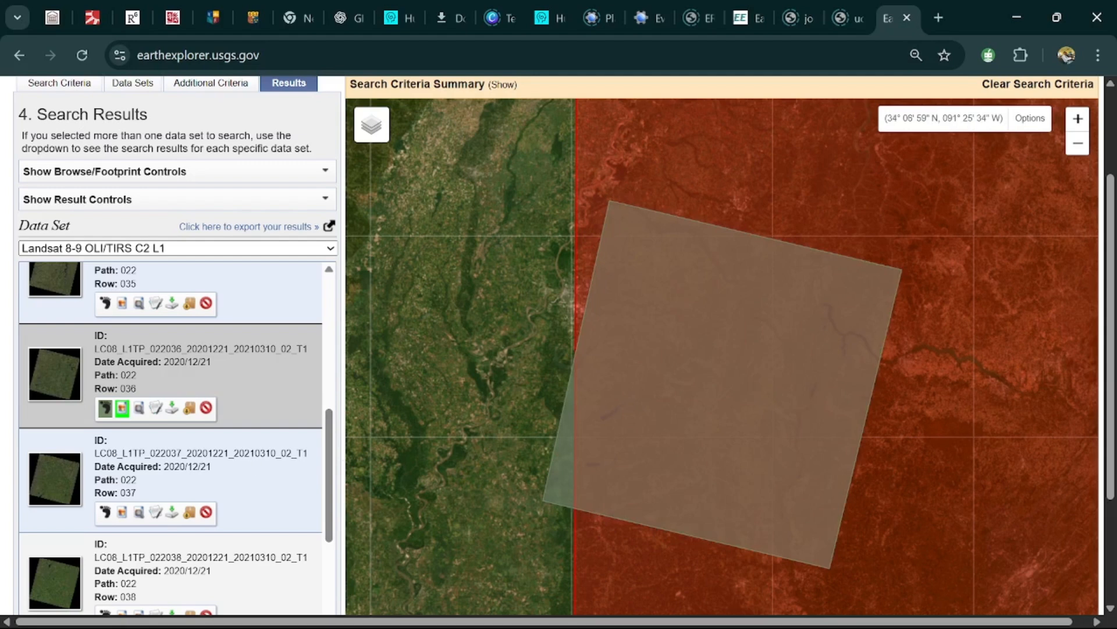
pyautogui.click(121, 409)
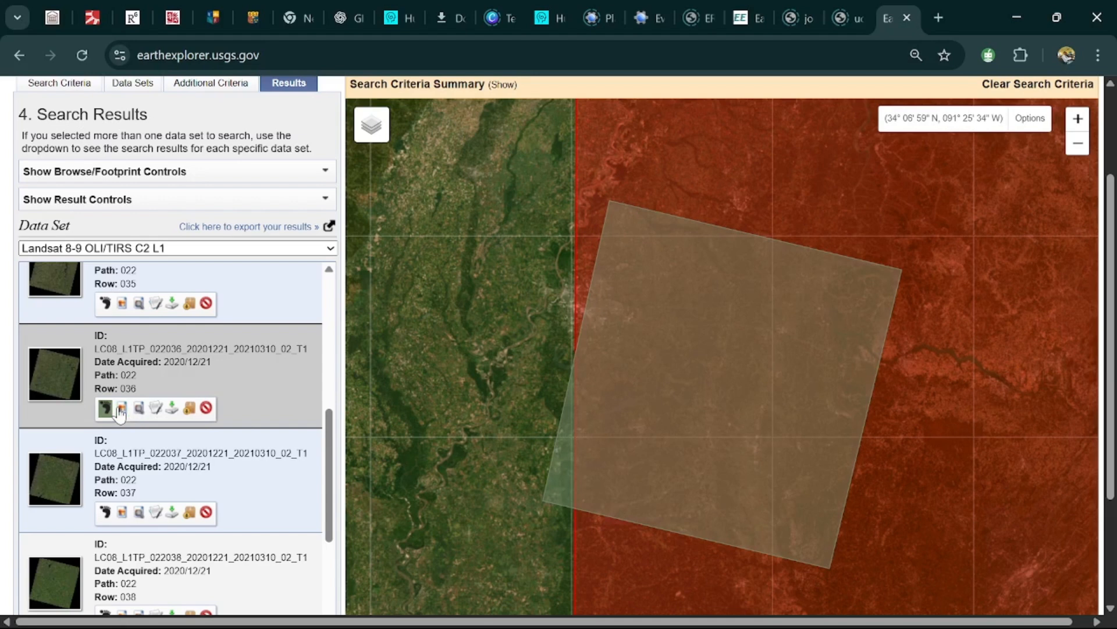
pyautogui.click(121, 409)
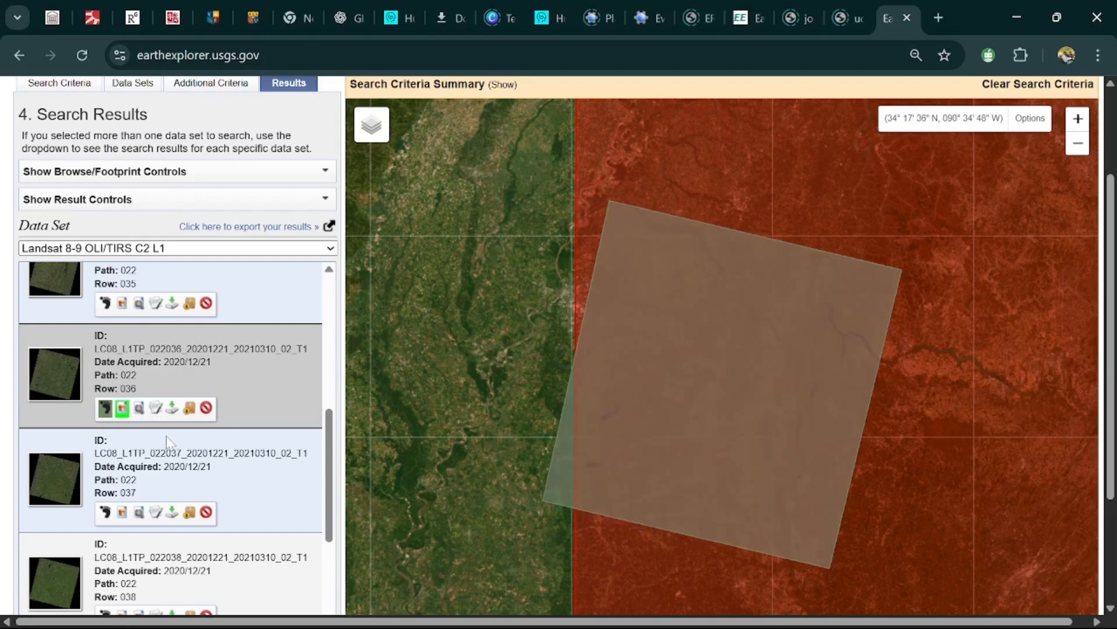
pyautogui.scroll(1, 165, 477)
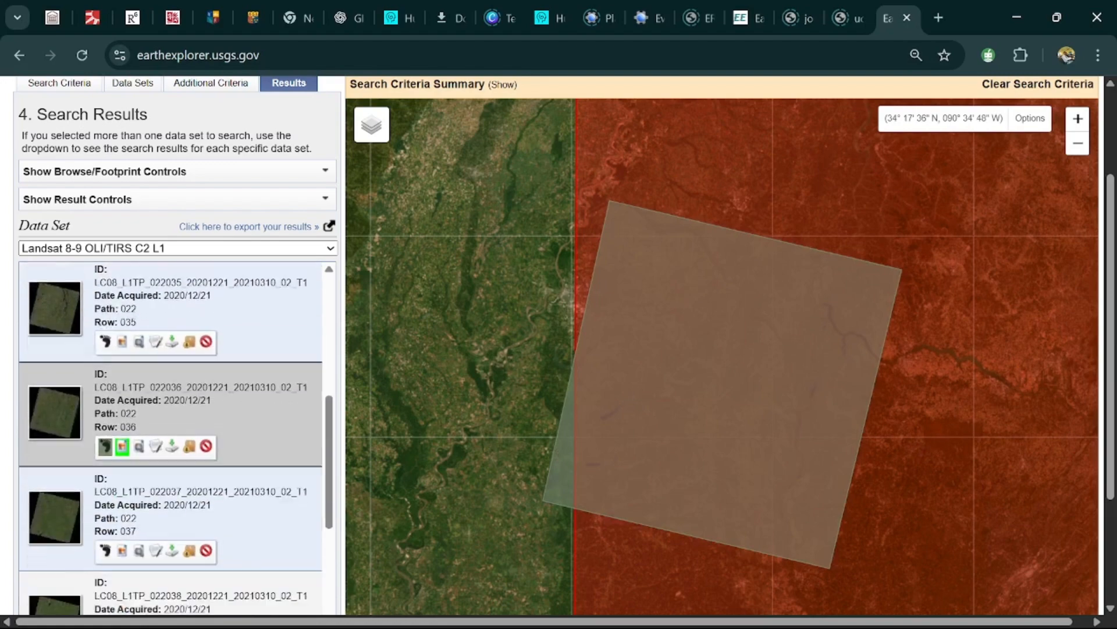
pyautogui.scroll(-5, 165, 477)
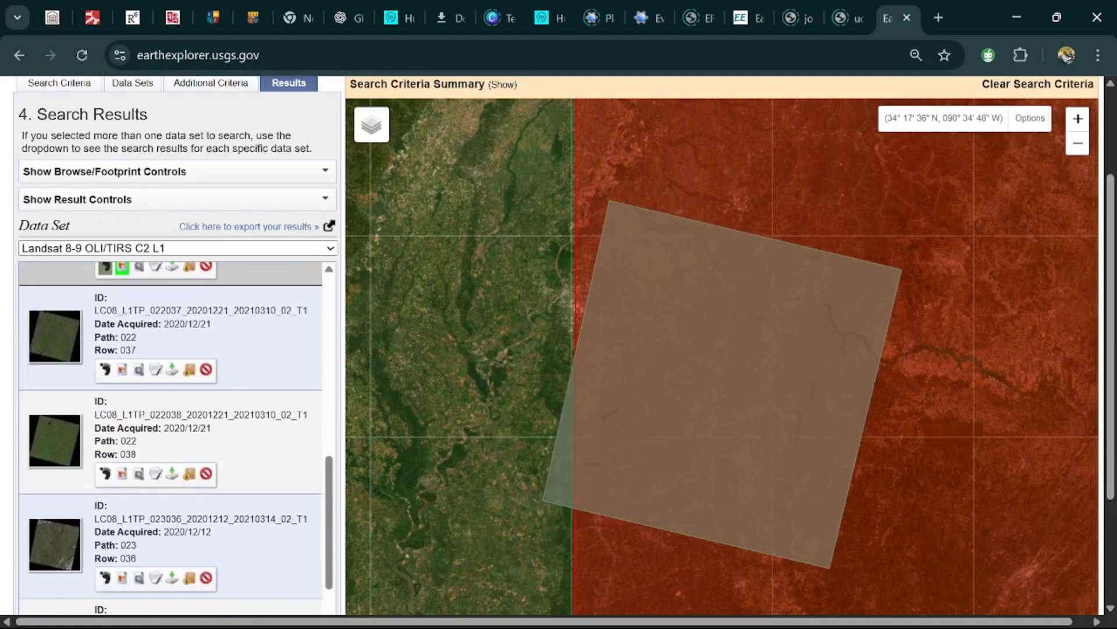
pyautogui.click(123, 268)
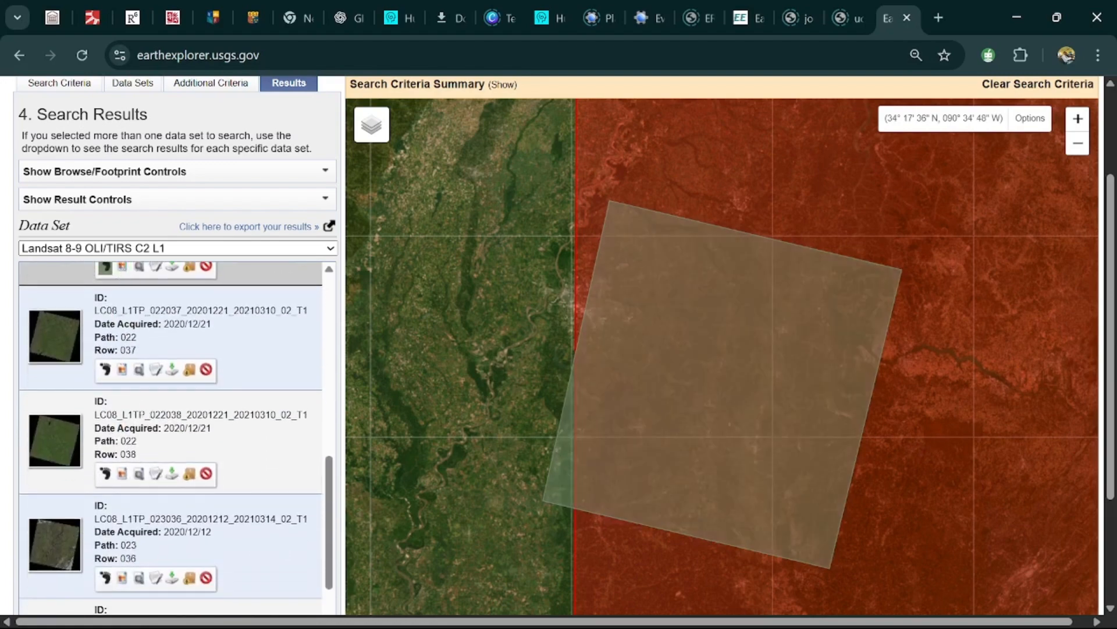
# Step: Preview the browse overlay of the path 022, row 038 scene and clear all footprints and overlays from the map
pyautogui.click(122, 474)
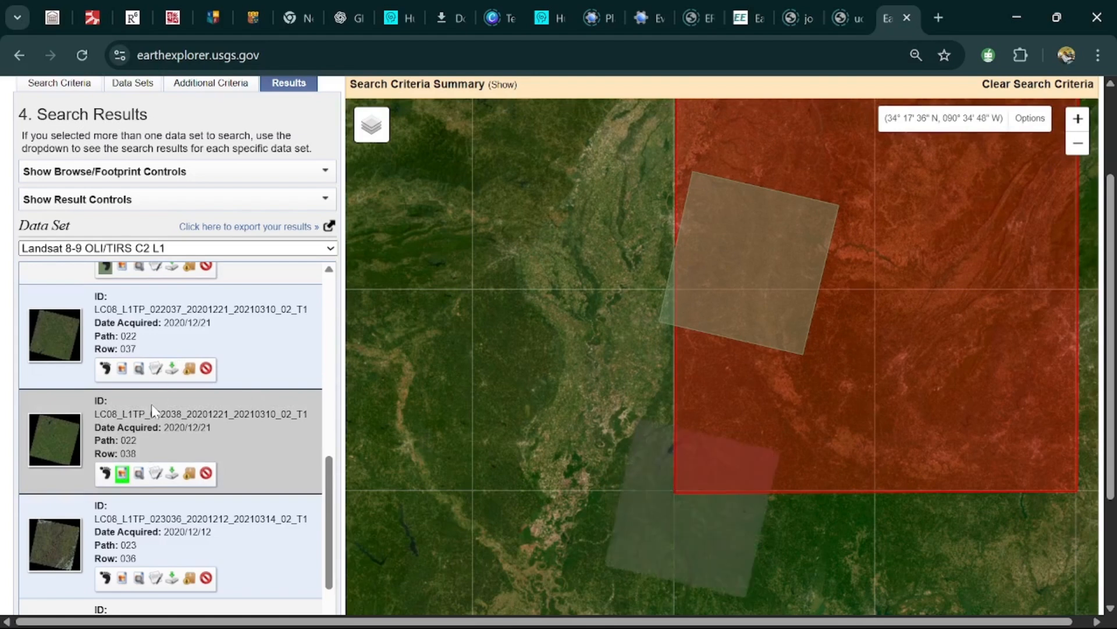
pyautogui.scroll(3, 151, 404)
pyautogui.click(107, 384)
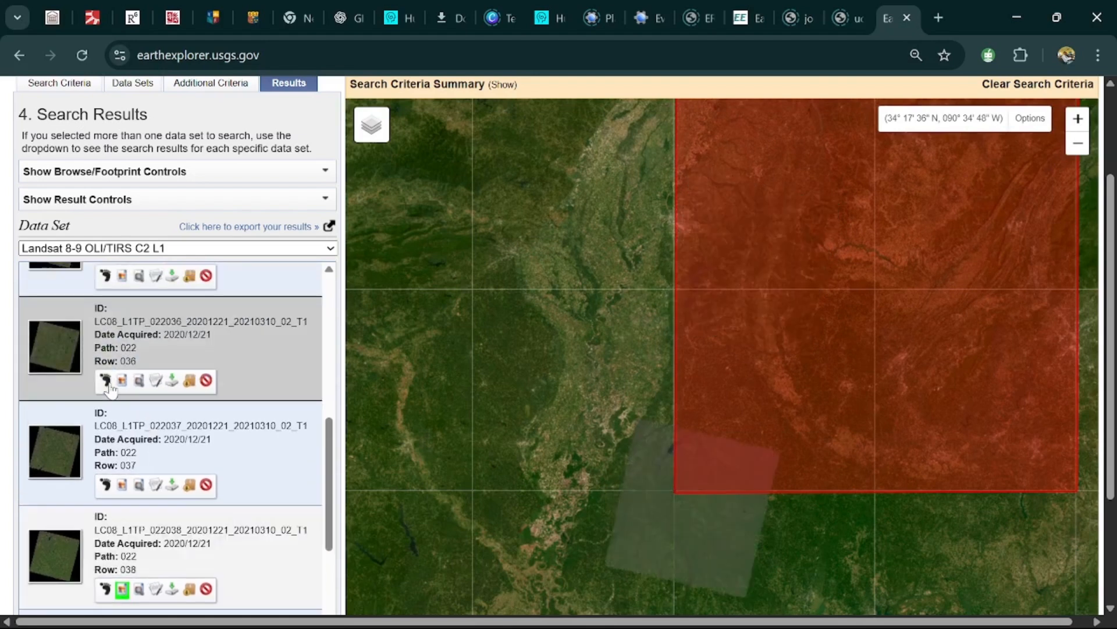
pyautogui.click(121, 590)
pyautogui.scroll(7, 194, 520)
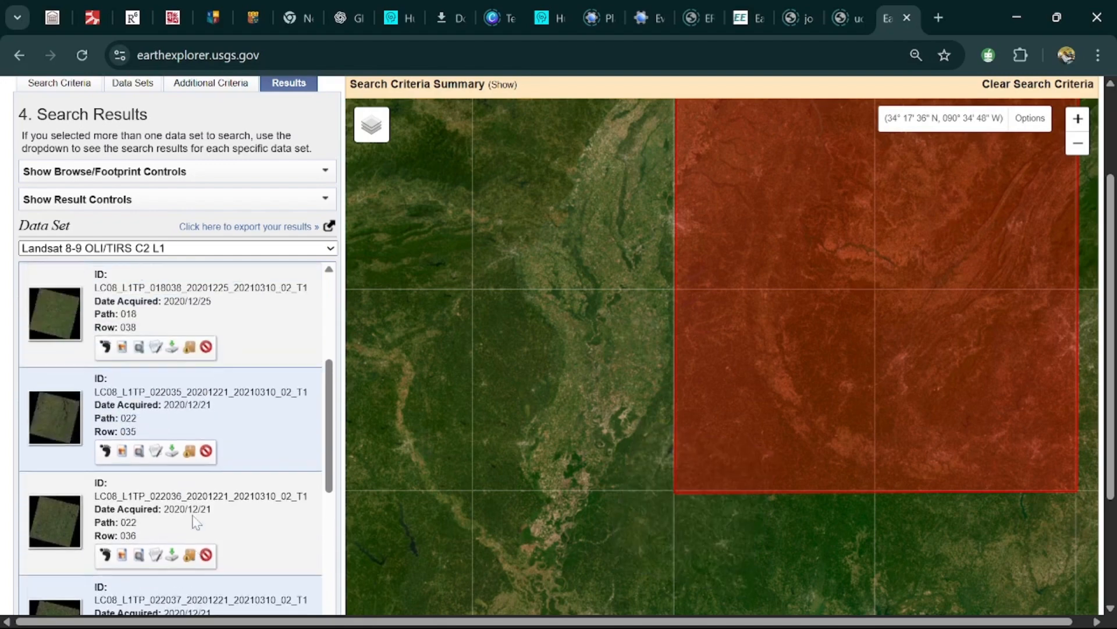
# Step: Show the browse overlays of the path 022 scenes for rows 038 and 037 and examine them against the search area
pyautogui.scroll(-5, 194, 520)
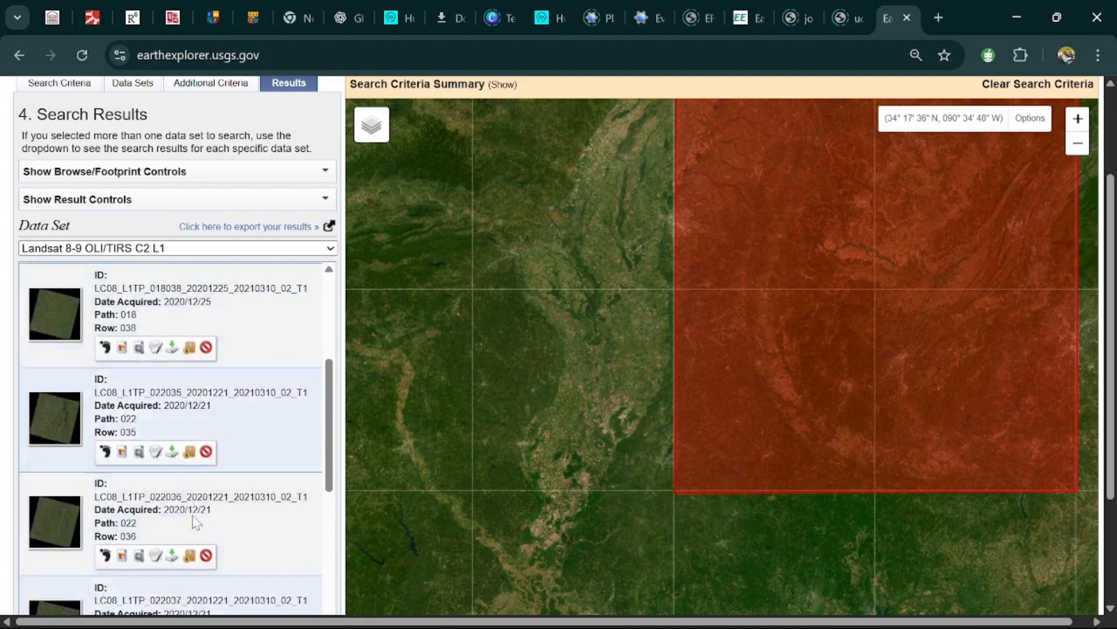
pyautogui.scroll(3, 193, 520)
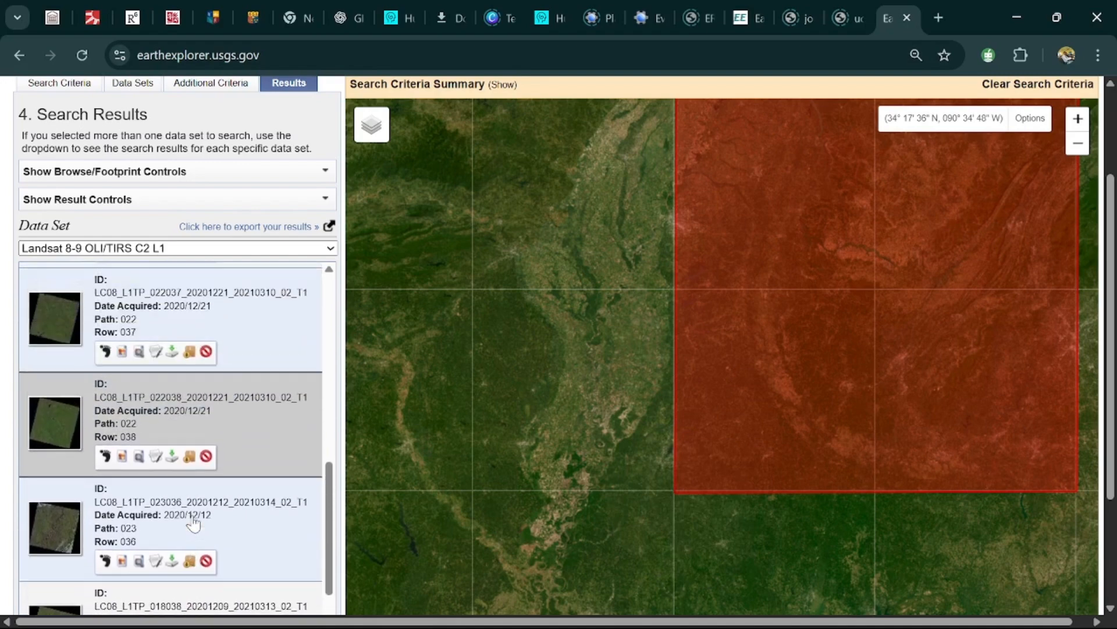
pyautogui.click(122, 457)
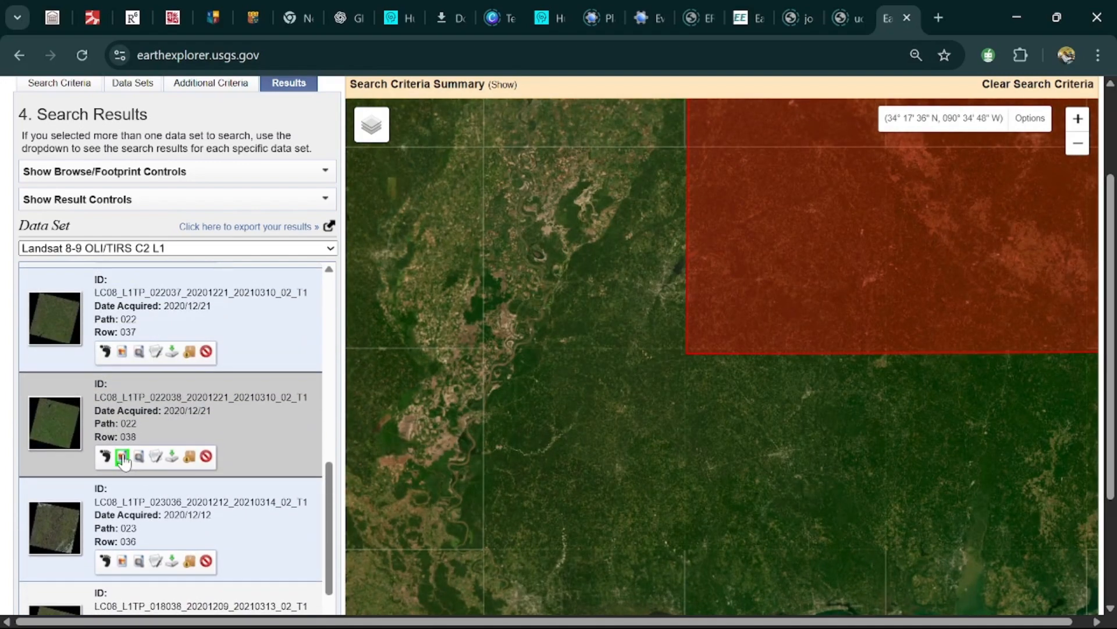
pyautogui.click(123, 353)
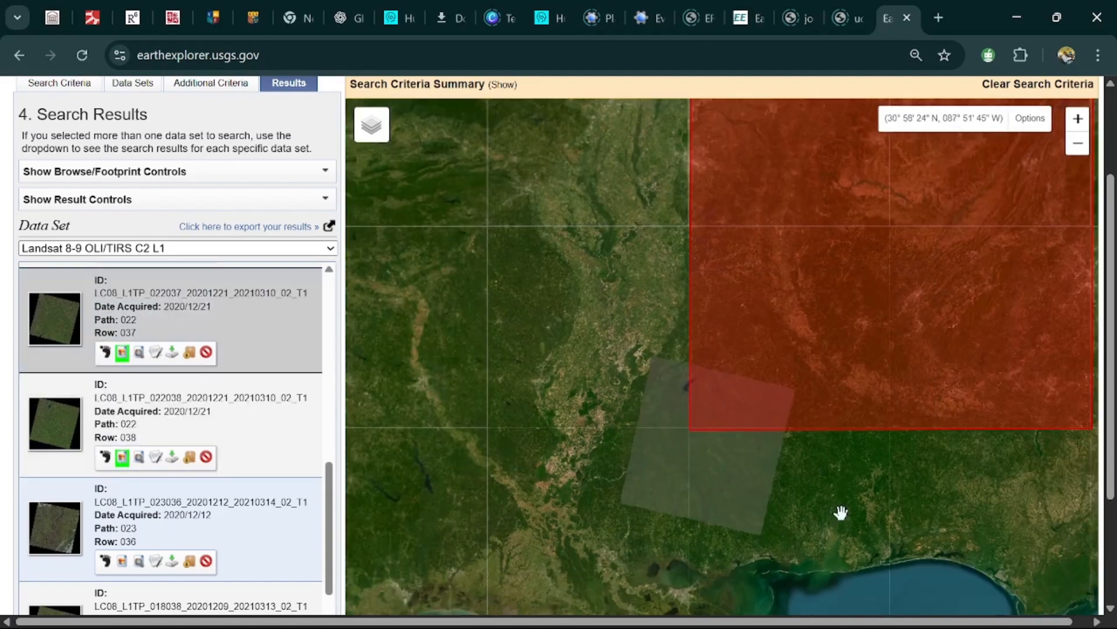
pyautogui.scroll(-2, 841, 512)
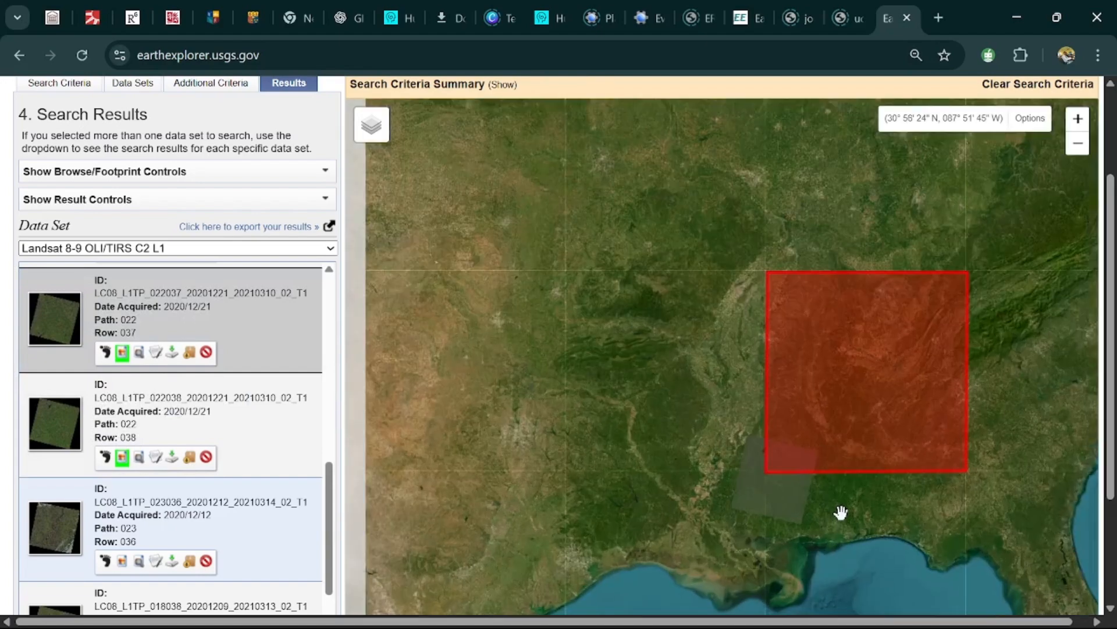
pyautogui.scroll(-1, 841, 512)
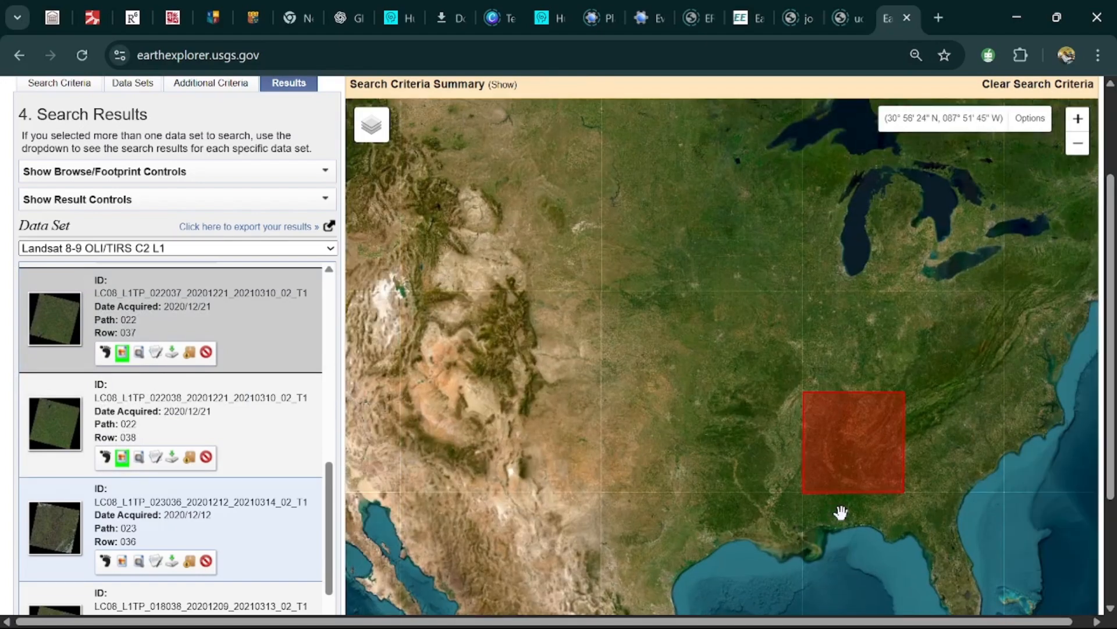
pyautogui.scroll(3, 841, 512)
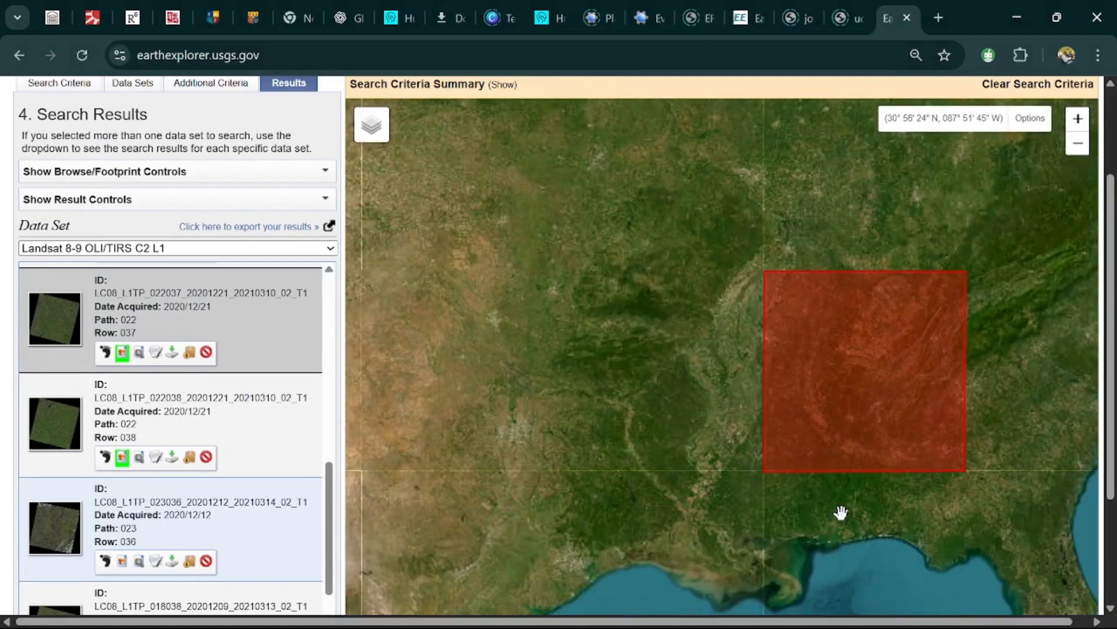
pyautogui.scroll(1, 841, 512)
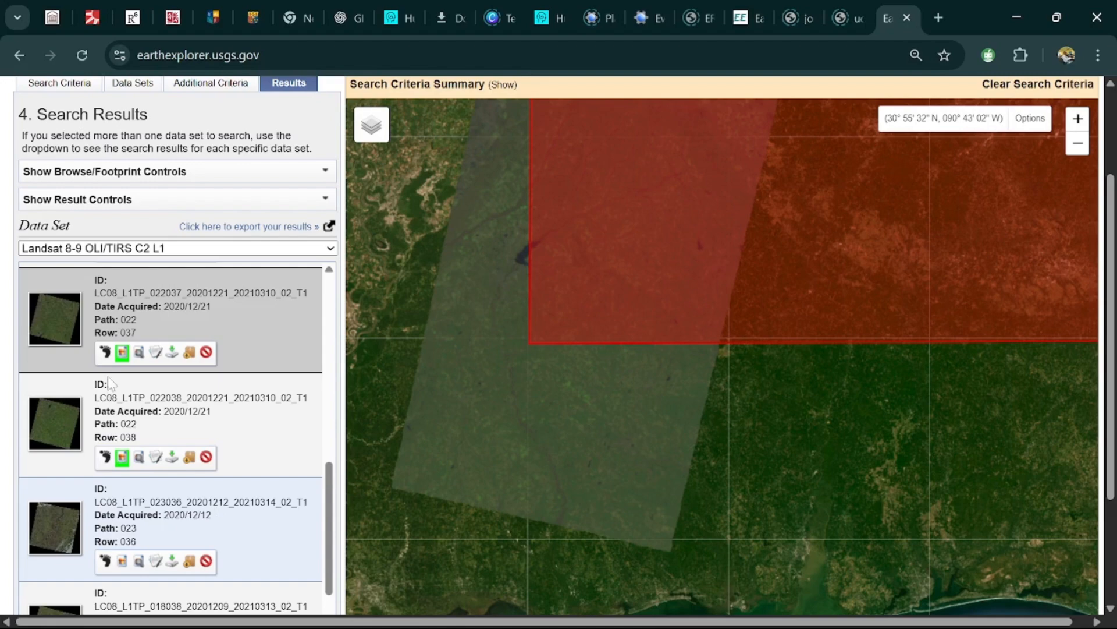
# Step: Open the full metadata display of the path 022, row 037 scene and examine its reflective color image enlarged and at normal size
pyautogui.click(155, 352)
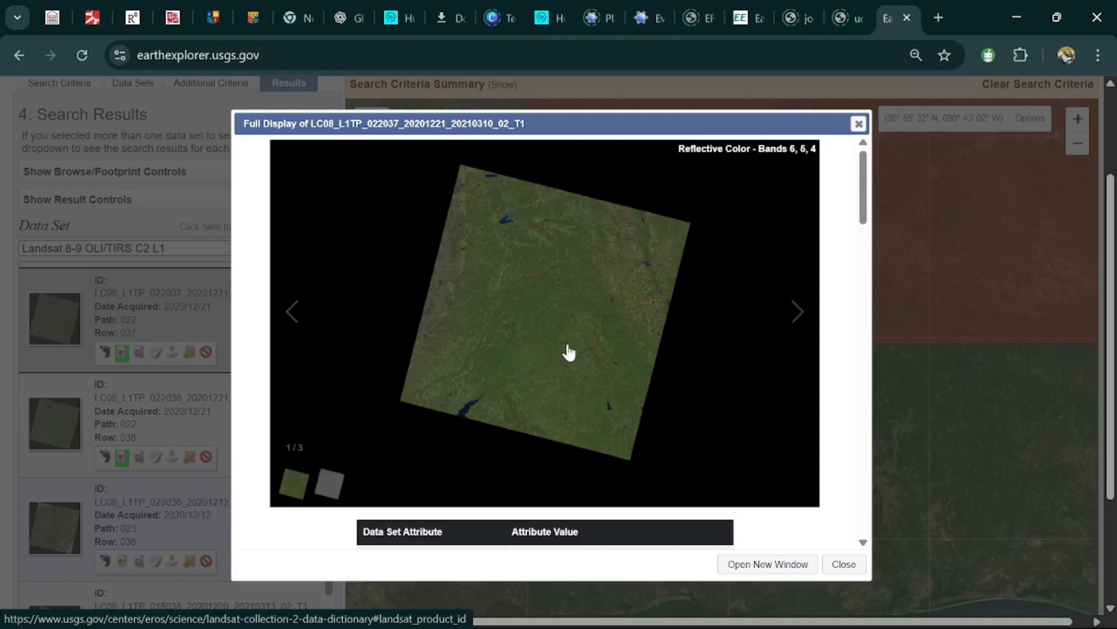
pyautogui.hotkey('ctrl', '+')
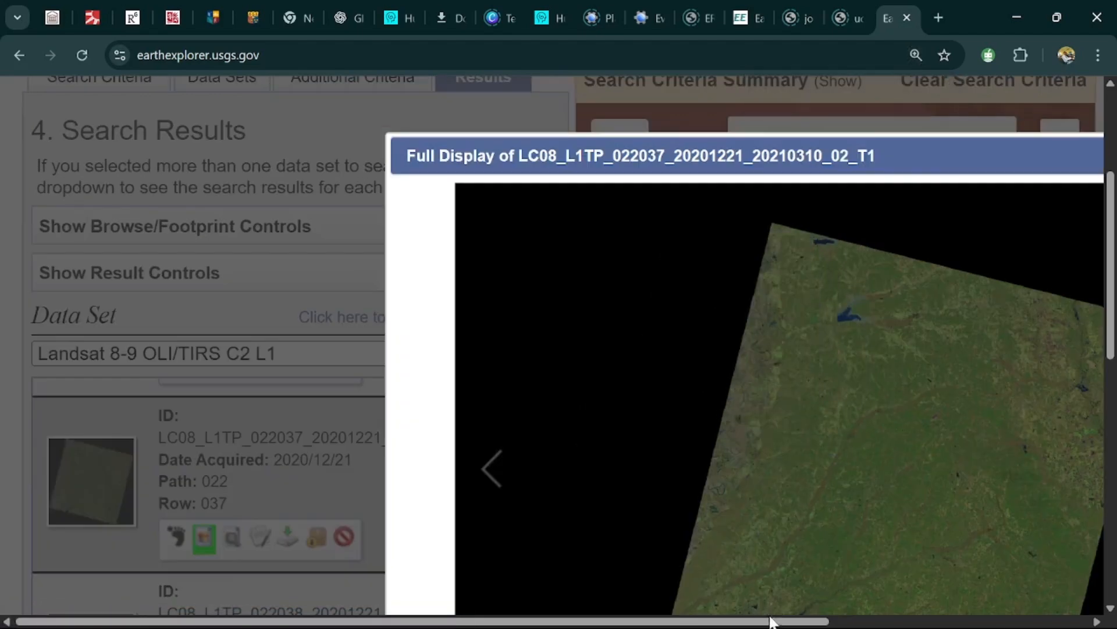
pyautogui.moveTo(772, 621); pyautogui.dragTo(878, 621)
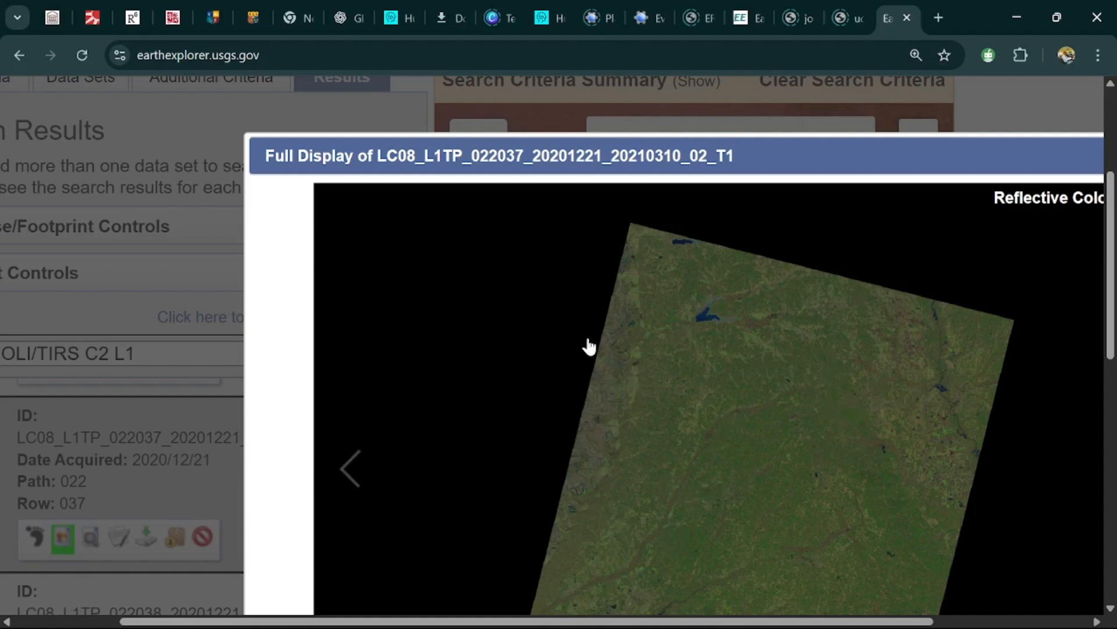
pyautogui.hotkey('ctrl', '-')
pyautogui.hotkey('ctrl', '-')
pyautogui.click(846, 94)
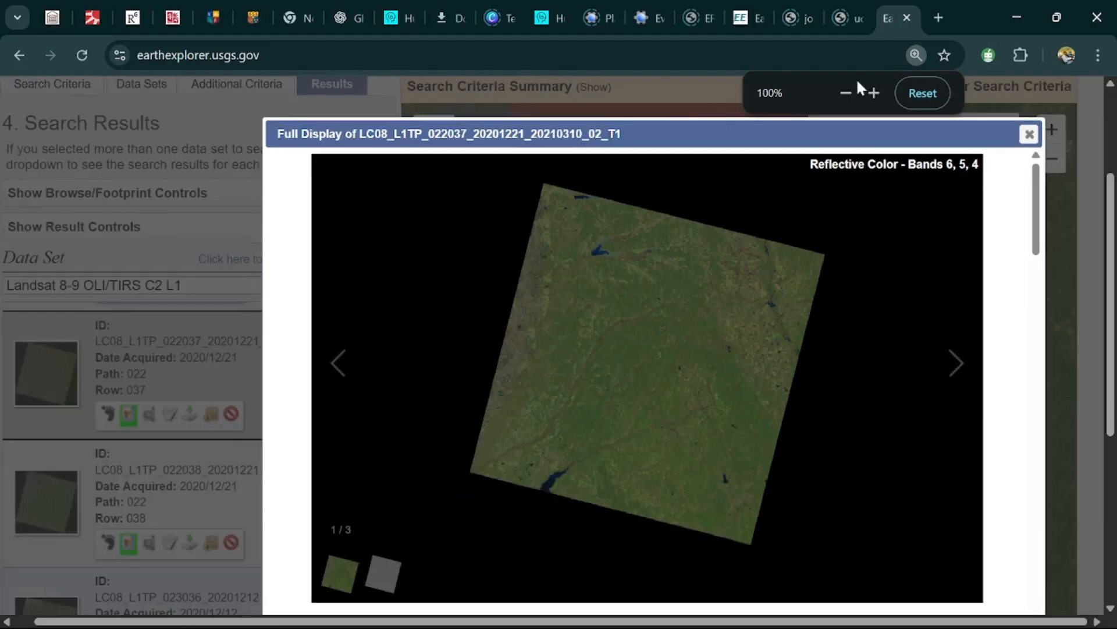
pyautogui.click(846, 93)
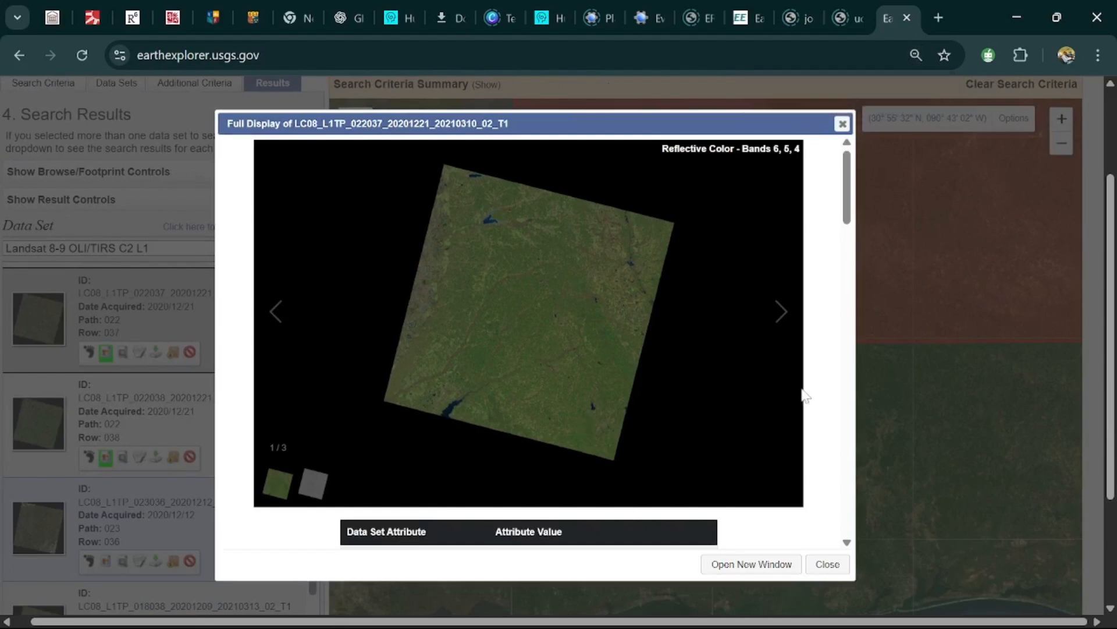
# Step: Read the scene's acquisition date, path and row, cloud cover and day/night attributes in the metadata table
pyautogui.scroll(-3, 837, 406)
pyautogui.scroll(-2, 836, 406)
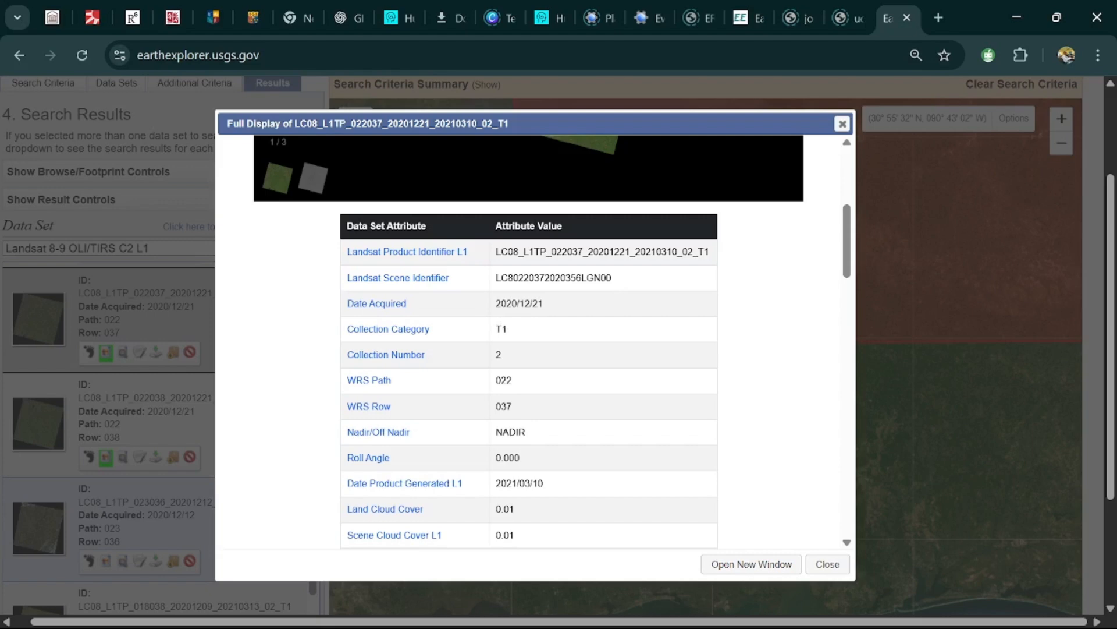
pyautogui.moveTo(495, 304); pyautogui.dragTo(584, 312)
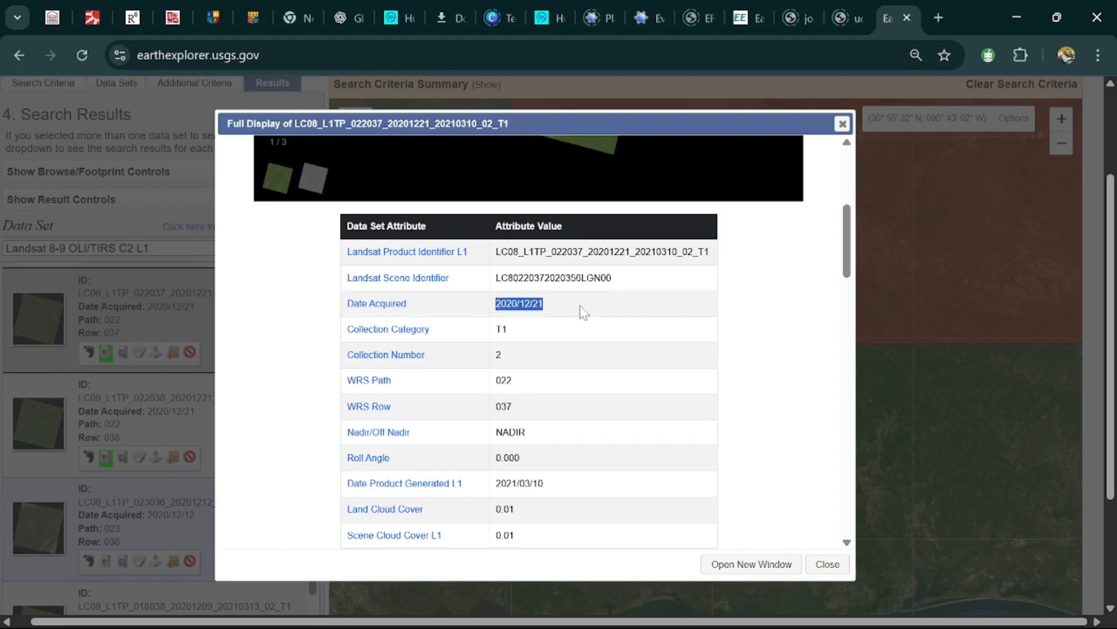
pyautogui.click(586, 311)
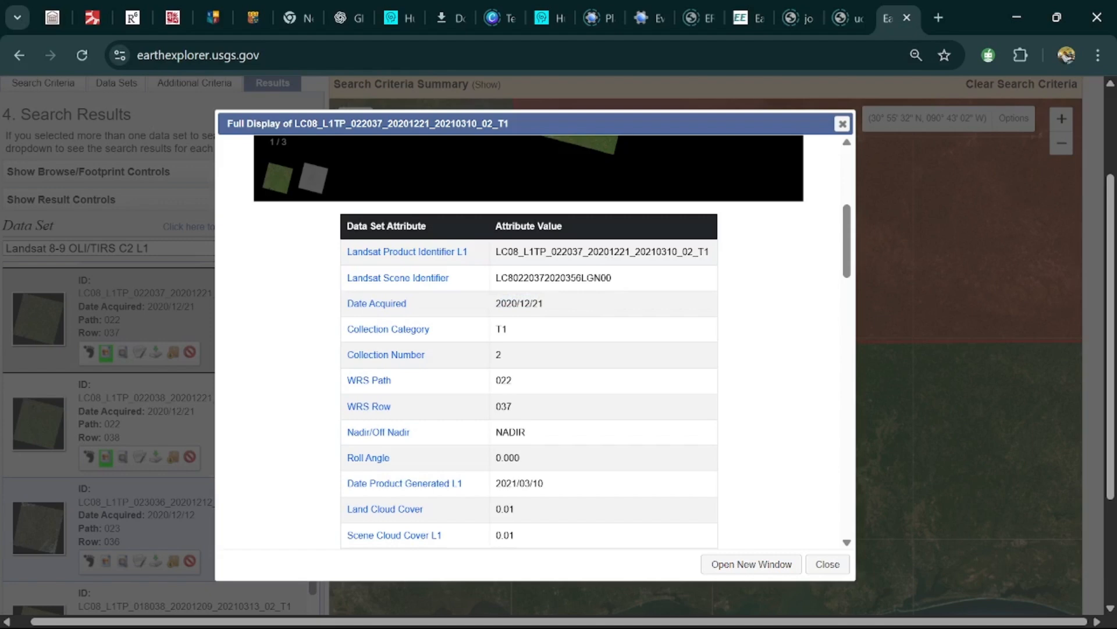
pyautogui.scroll(-1, 536, 343)
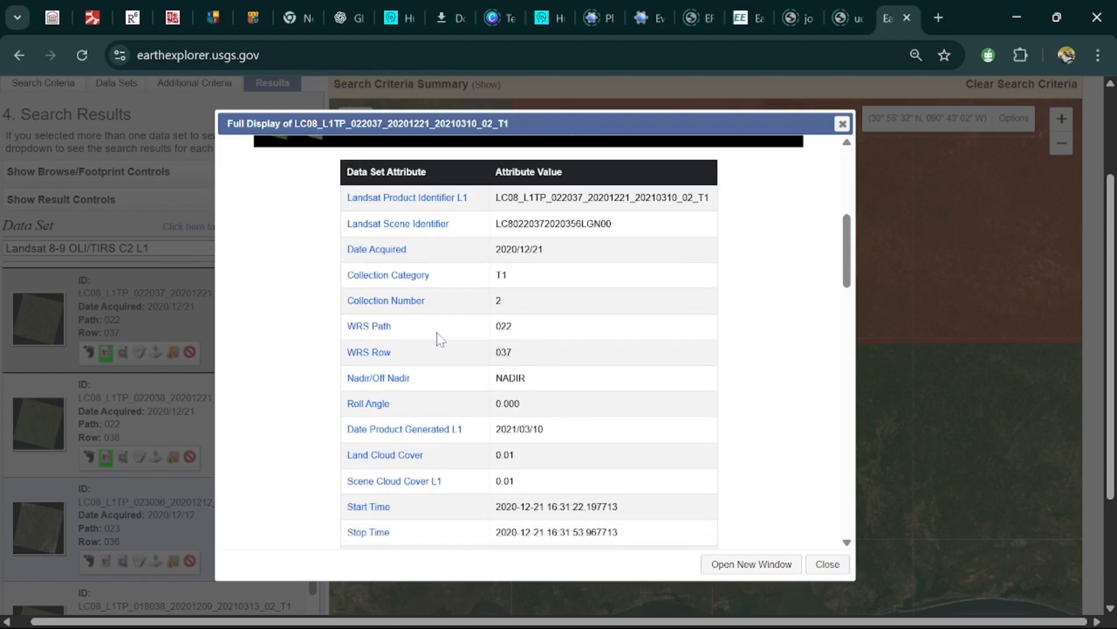
pyautogui.scroll(-2, 441, 339)
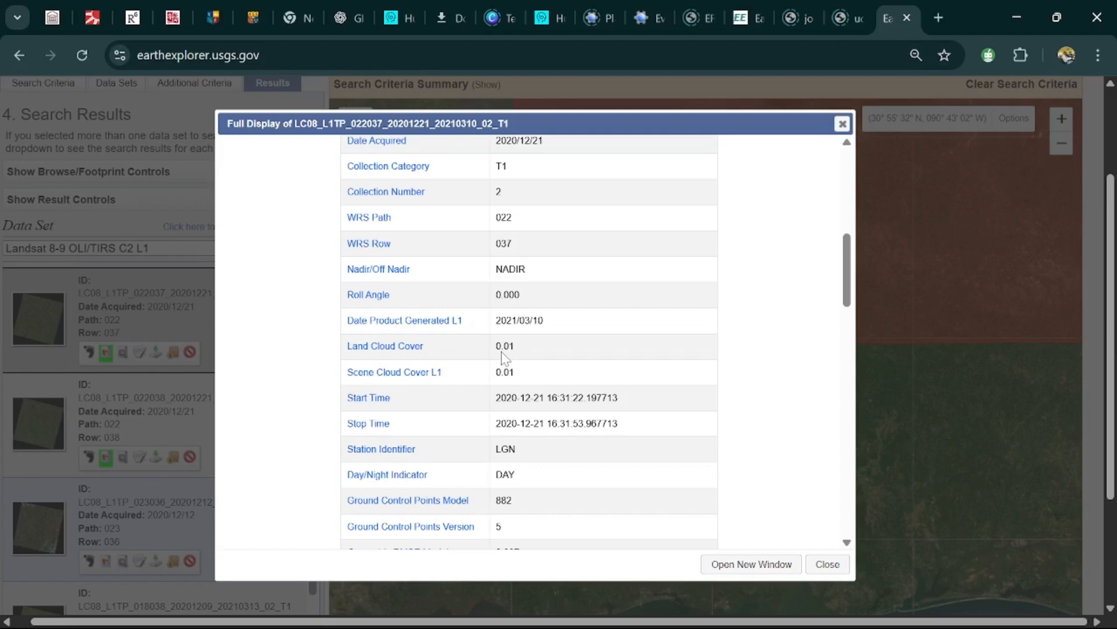
pyautogui.scroll(-1, 504, 357)
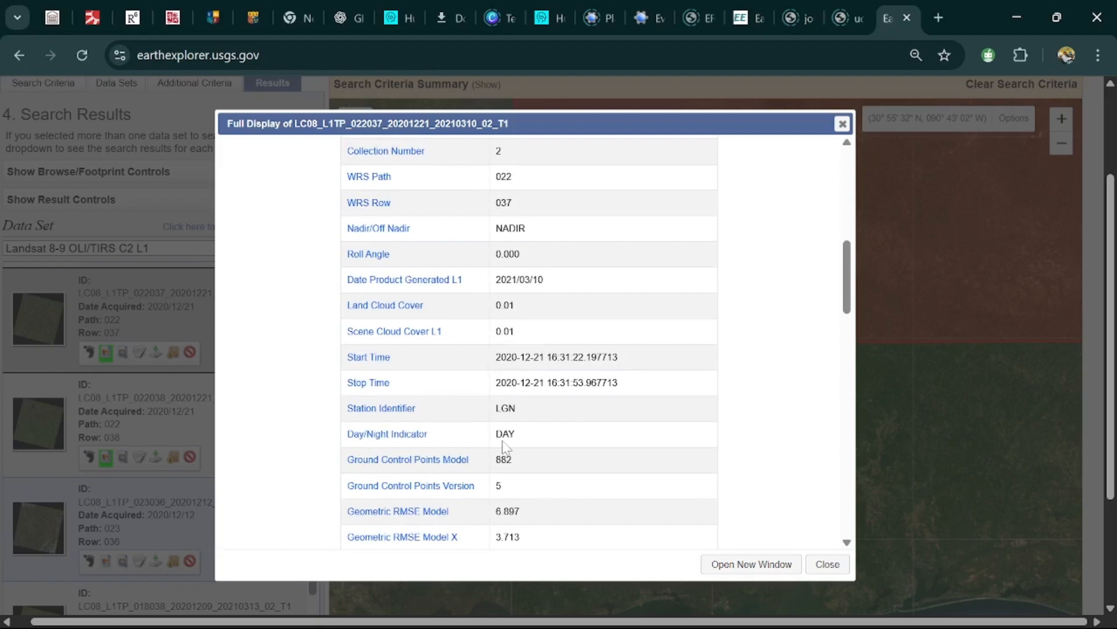
# Step: Review the sensor, projection, grid cell size and corner coordinate attributes of the scene, and close its metadata display
pyautogui.scroll(-12, 504, 447)
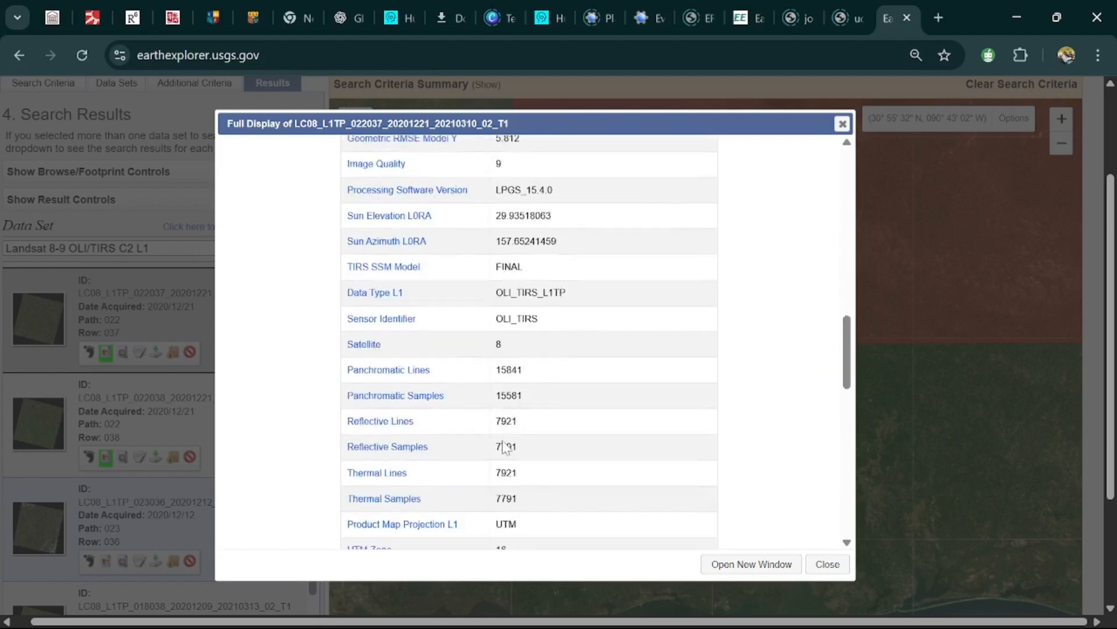
pyautogui.scroll(2, 504, 447)
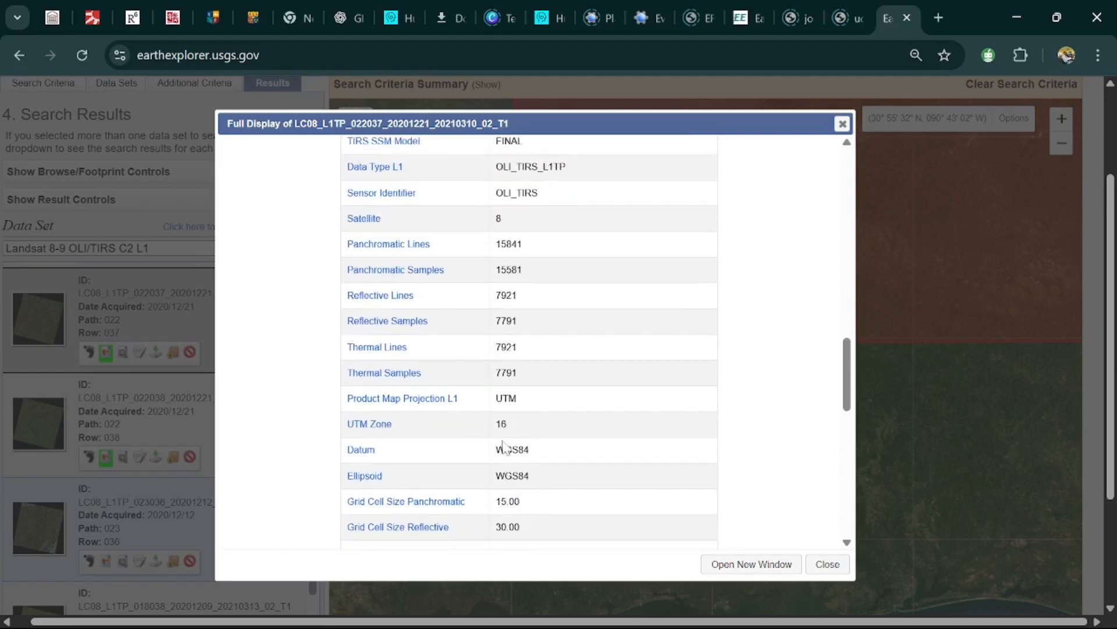
pyautogui.scroll(4, 550, 453)
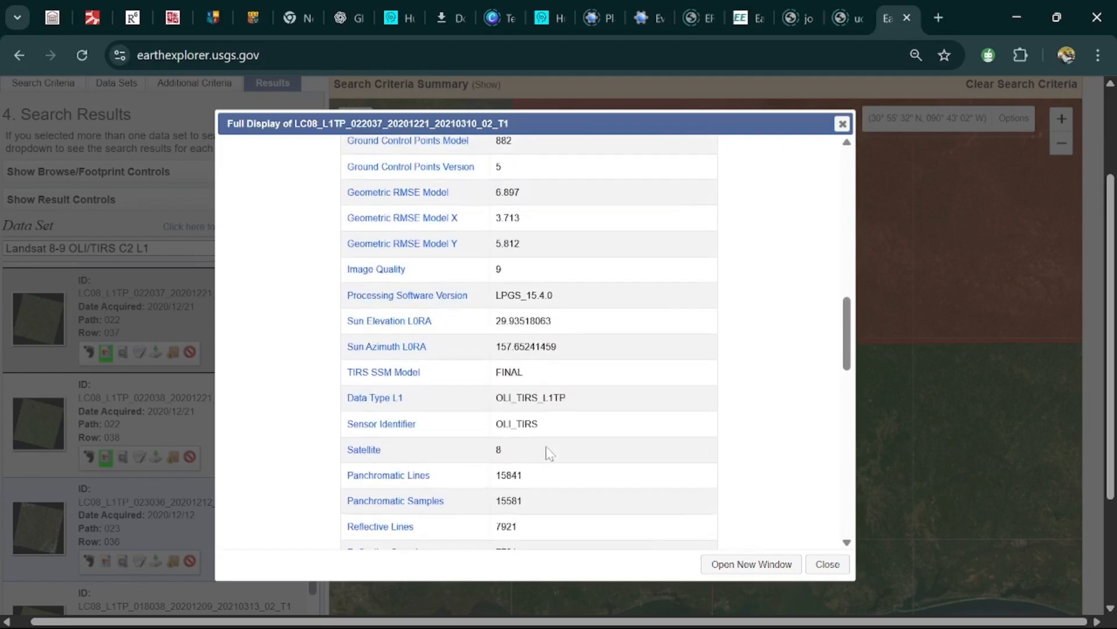
pyautogui.scroll(-15, 532, 467)
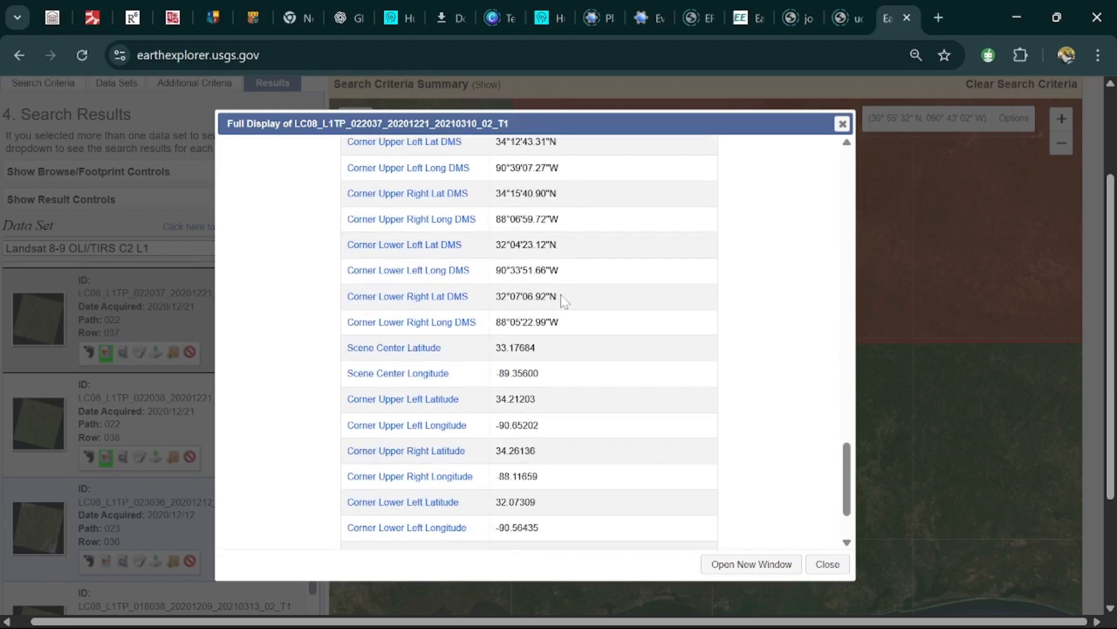
pyautogui.scroll(-2, 563, 300)
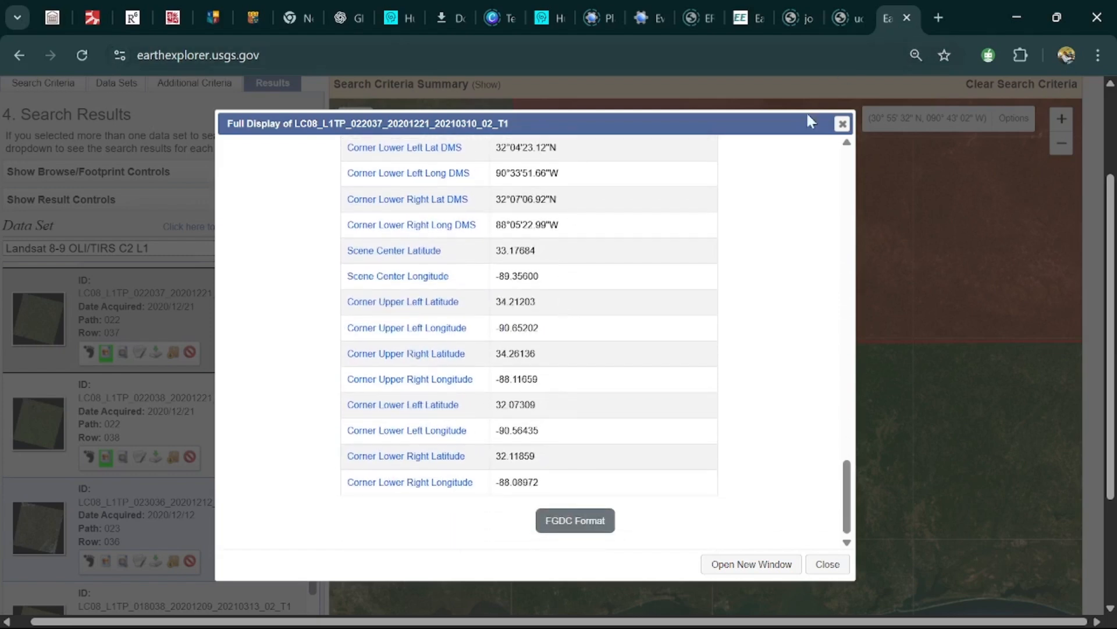
pyautogui.scroll(10, 561, 251)
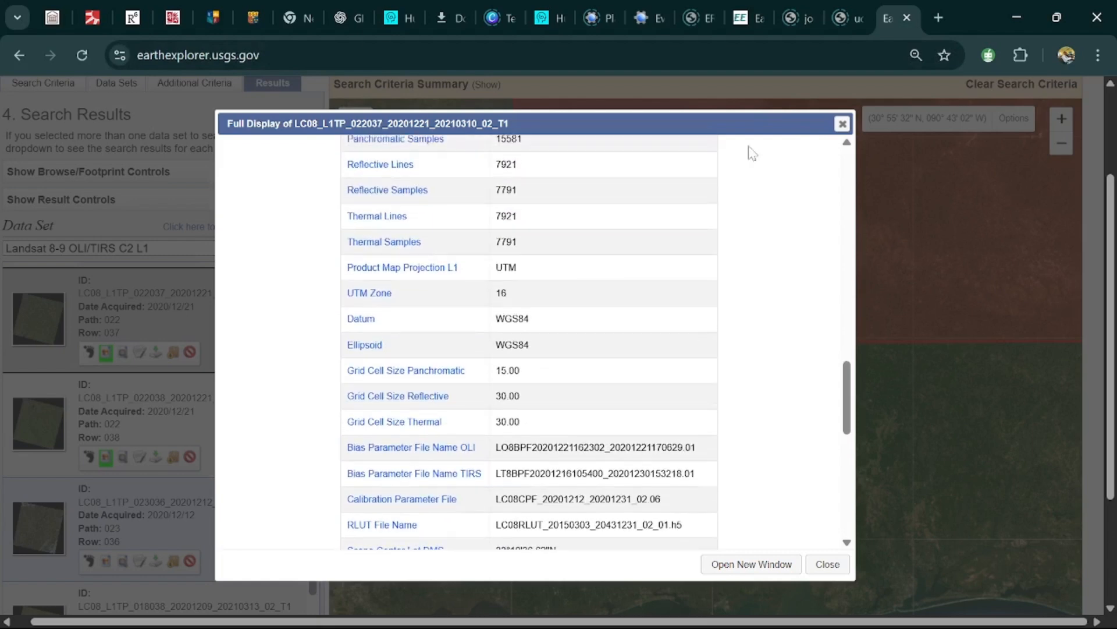
pyautogui.click(842, 125)
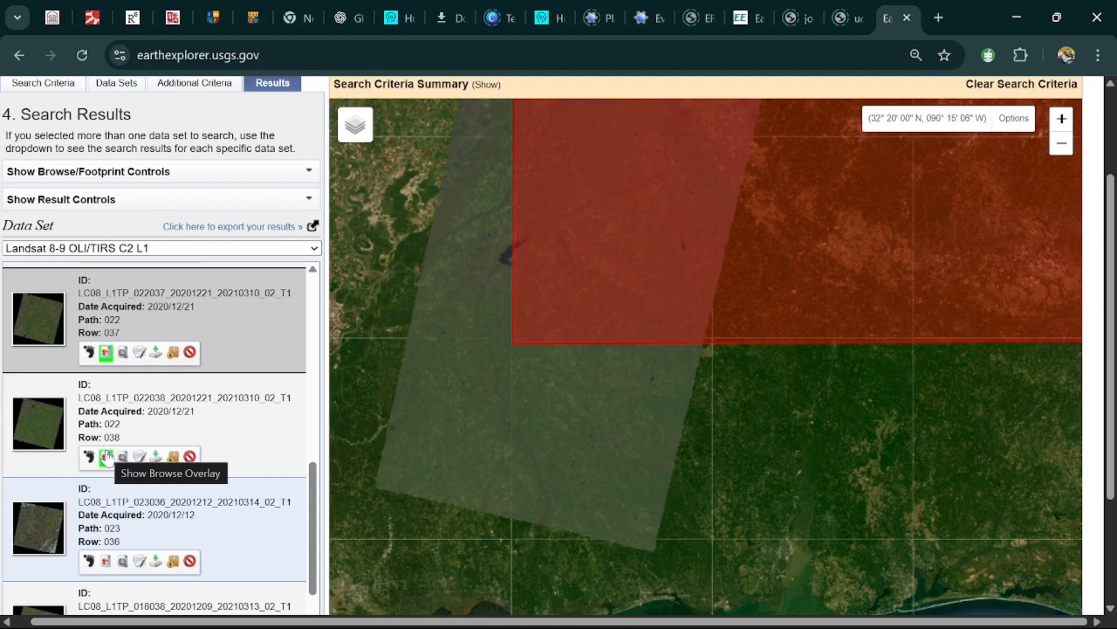
# Step: Open the Landsat Collection 2 Level-1 Product Bundle options for the path 022, row 037 scene and look through the individual band files
pyautogui.click(156, 352)
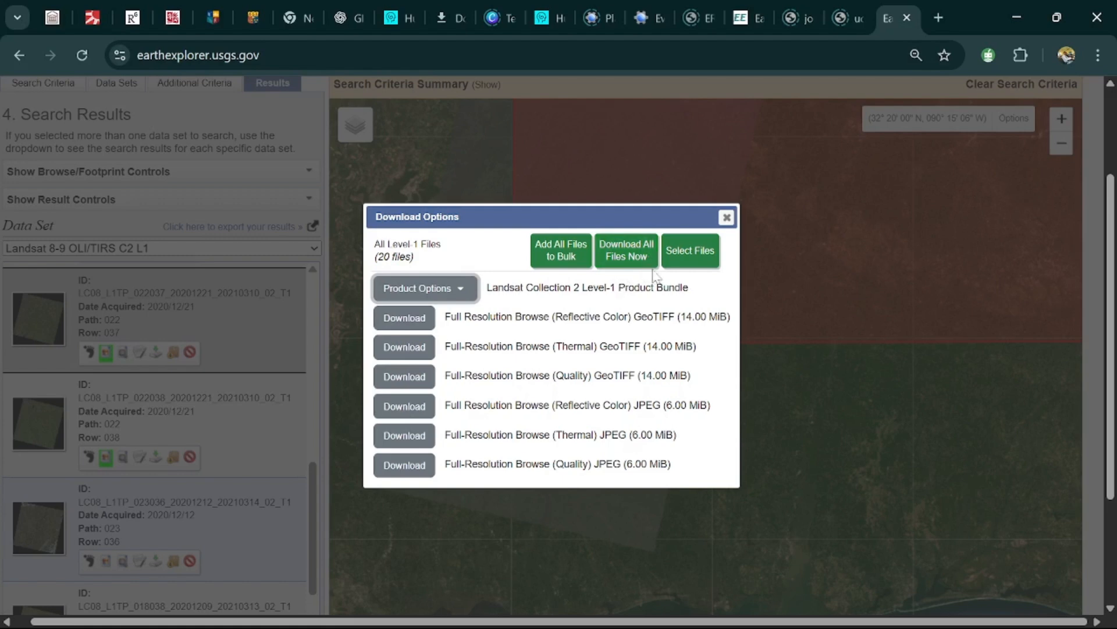
pyautogui.click(466, 291)
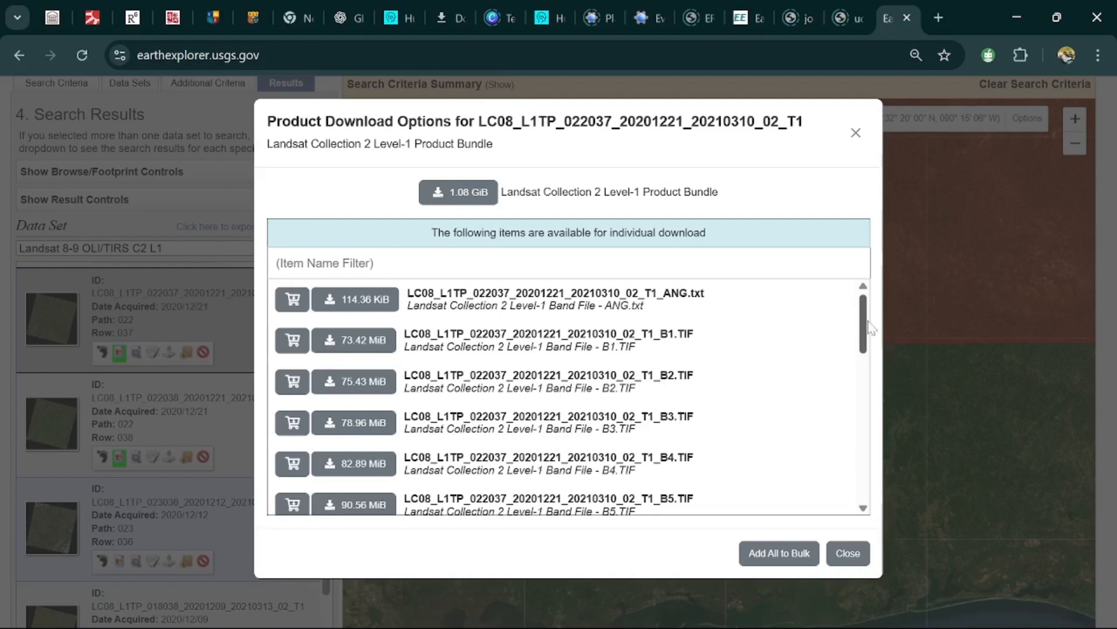
pyautogui.moveTo(868, 321); pyautogui.dragTo(852, 434)
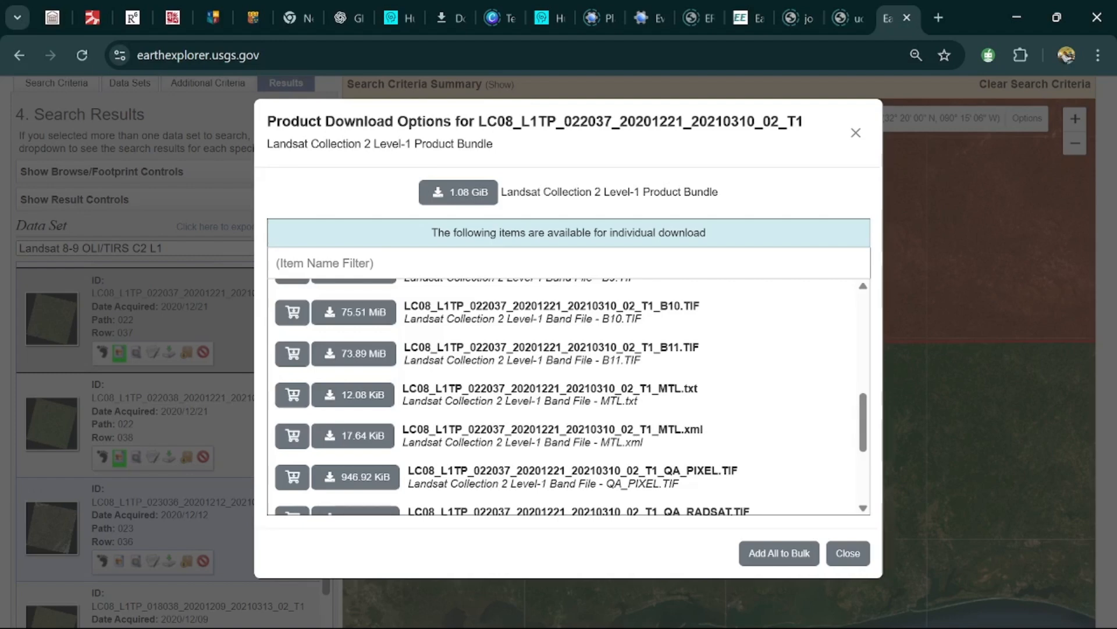
pyautogui.scroll(5, 568, 396)
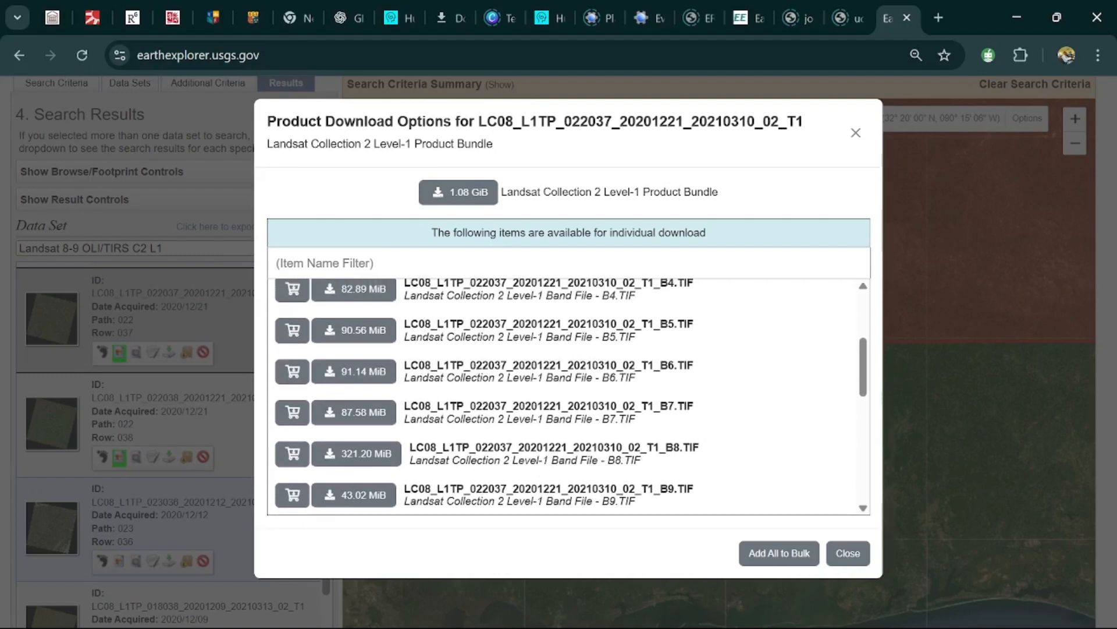
pyautogui.scroll(2, 569, 396)
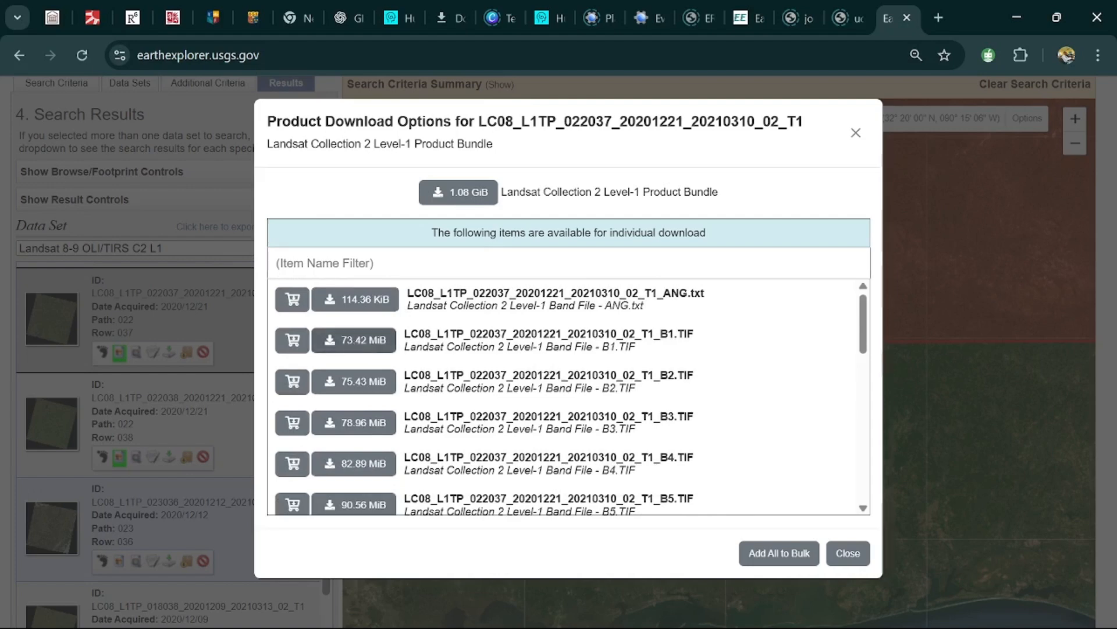
pyautogui.scroll(-1, 348, 414)
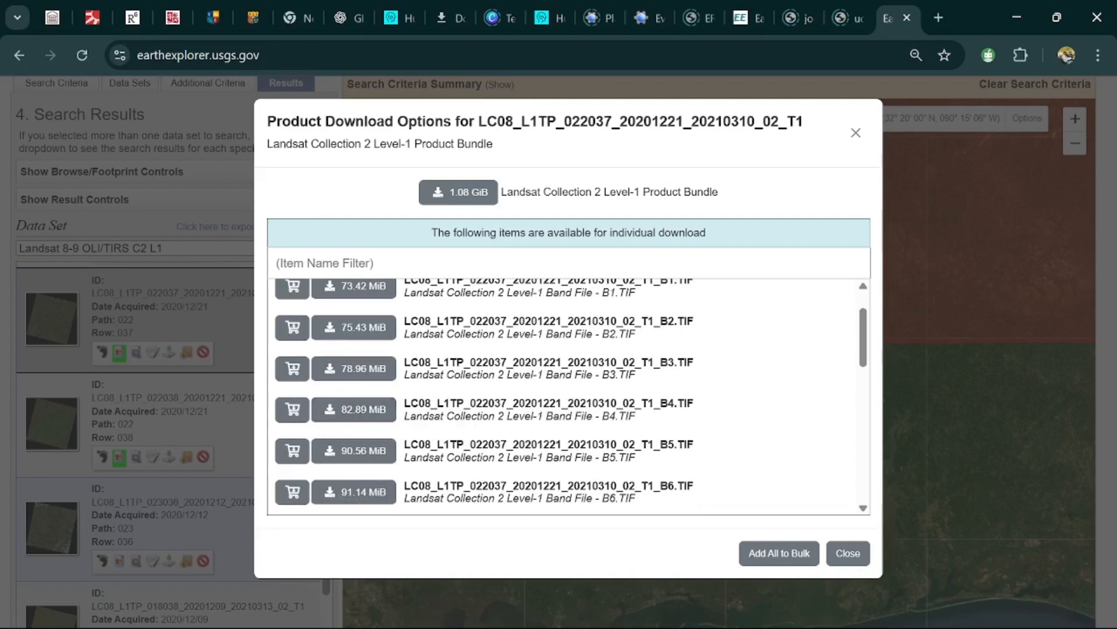
# Step: Download the scene's band 4 file, LC08_L1TP_022037_20201221_20210310_02_T1_B4.TIF, and check the download's progress
pyautogui.click(350, 413)
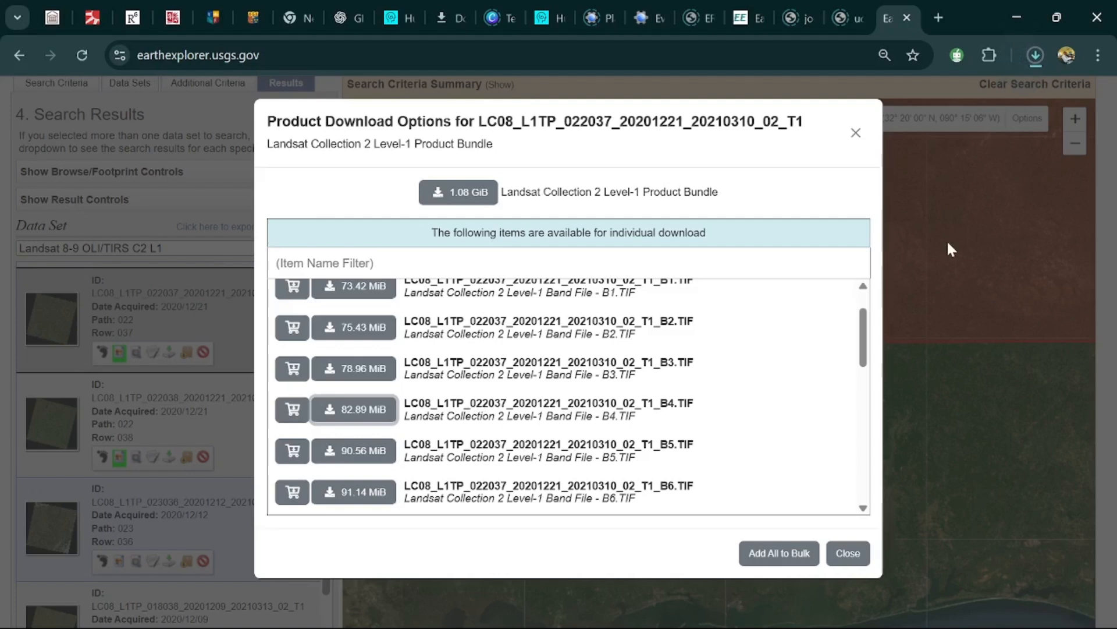
pyautogui.click(1038, 54)
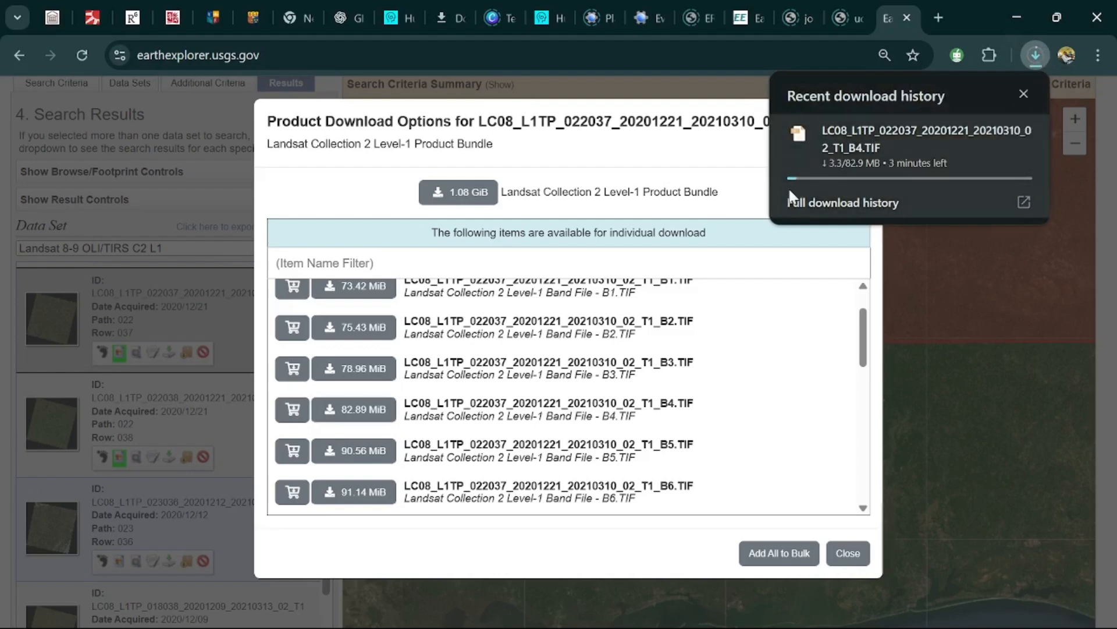
pyautogui.click(757, 183)
# Step: Switch to the untitled ArcMap document and collapse the legends of the three Landsat raster layers
pyautogui.moveTo(638, 618)
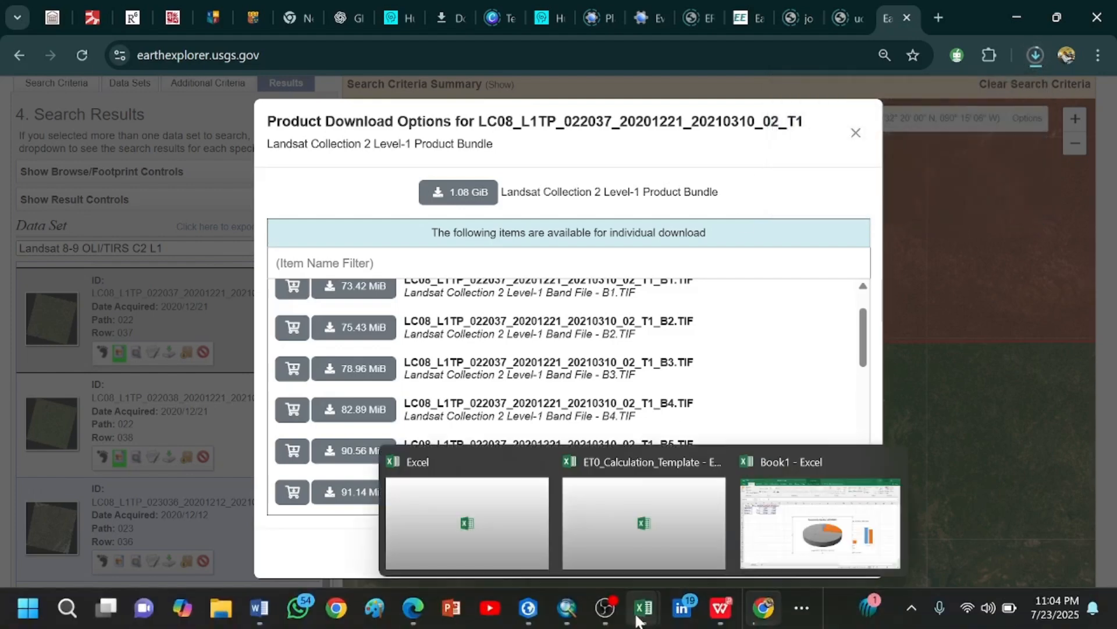
pyautogui.moveTo(563, 612)
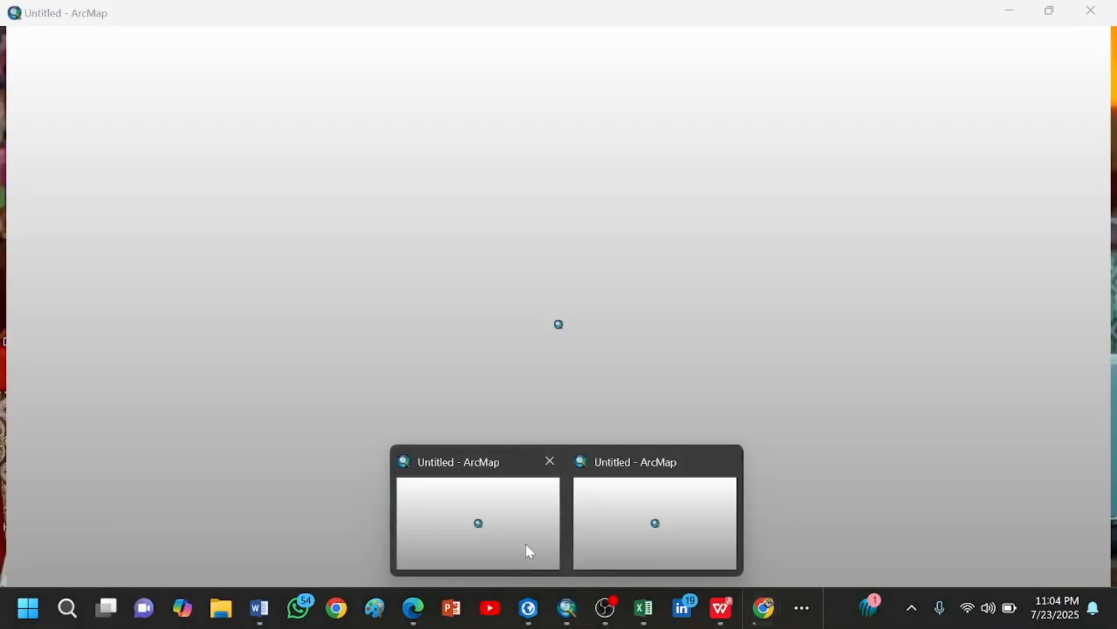
pyautogui.click(526, 543)
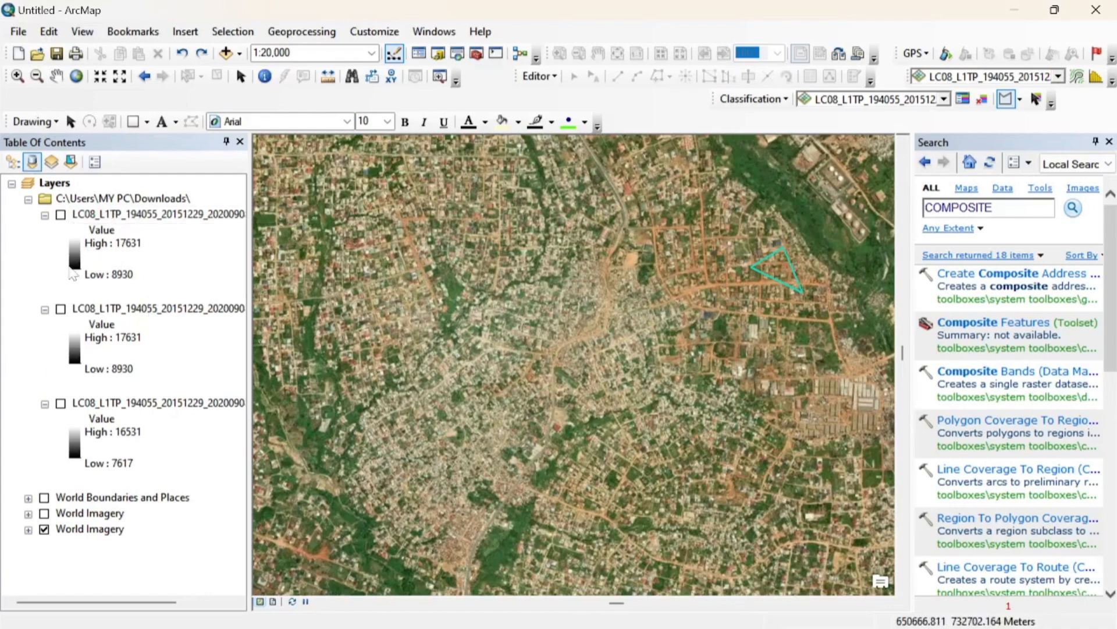
pyautogui.click(45, 215)
pyautogui.click(45, 230)
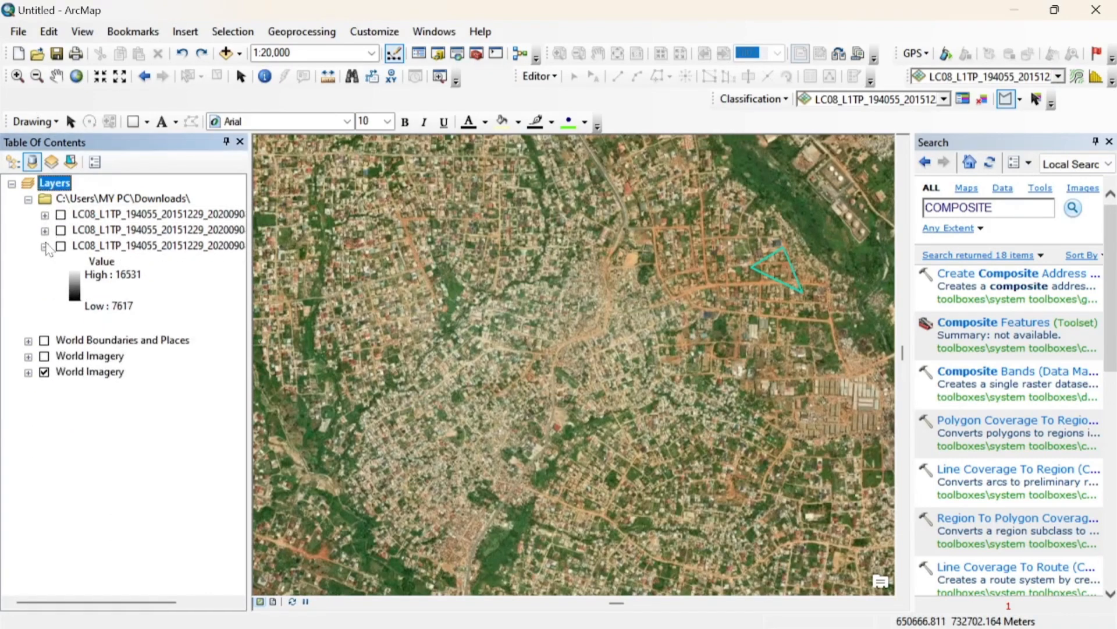
pyautogui.click(45, 246)
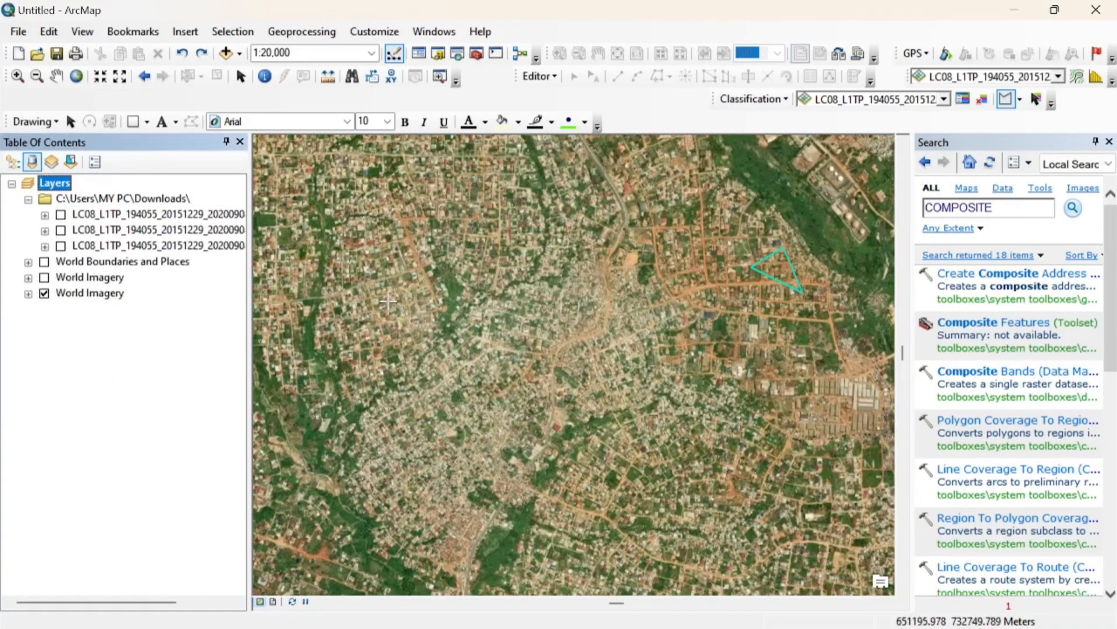
pyautogui.scroll(-2, 551, 336)
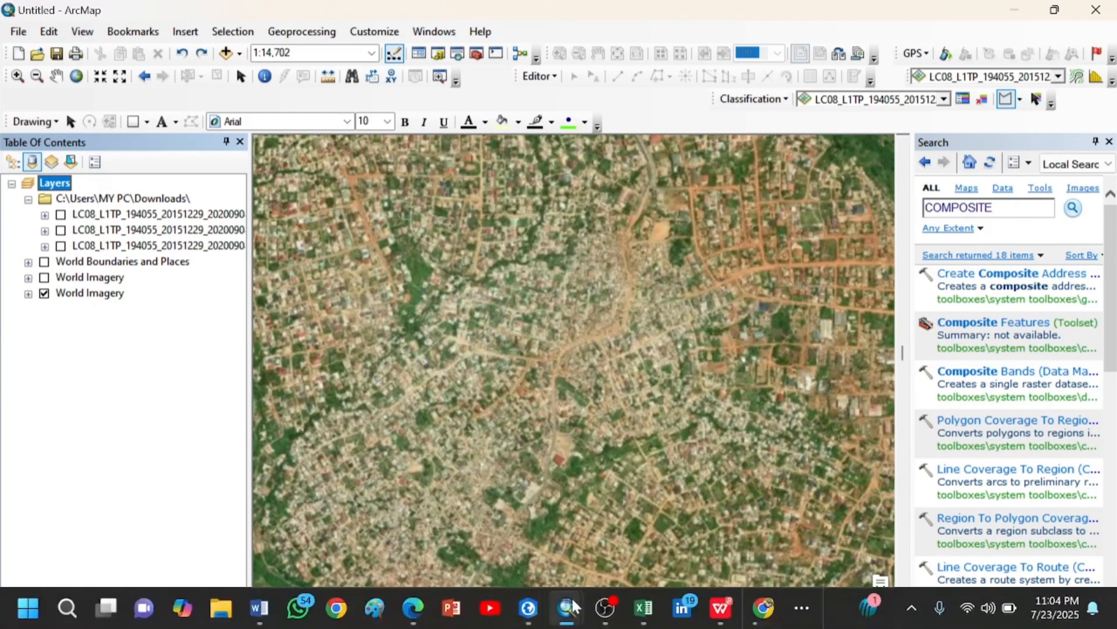
# Step: Remove the three LC08_L1TP_194055_20151229 raster layers from the map and turn off the visible World Imagery basemap
pyautogui.moveTo(574, 596)
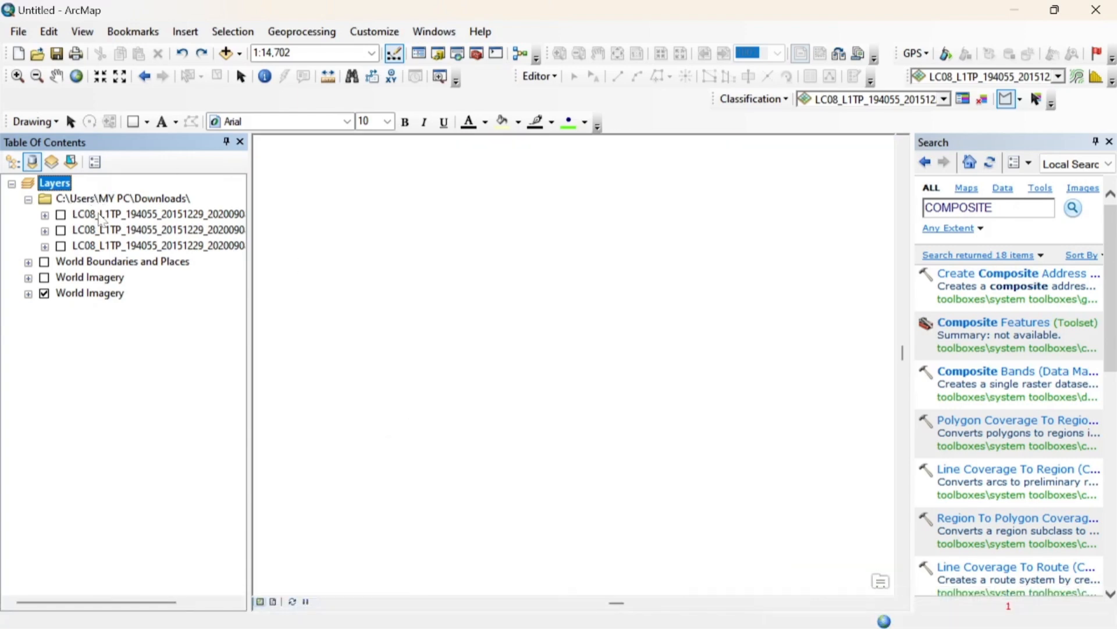
pyautogui.click(100, 216)
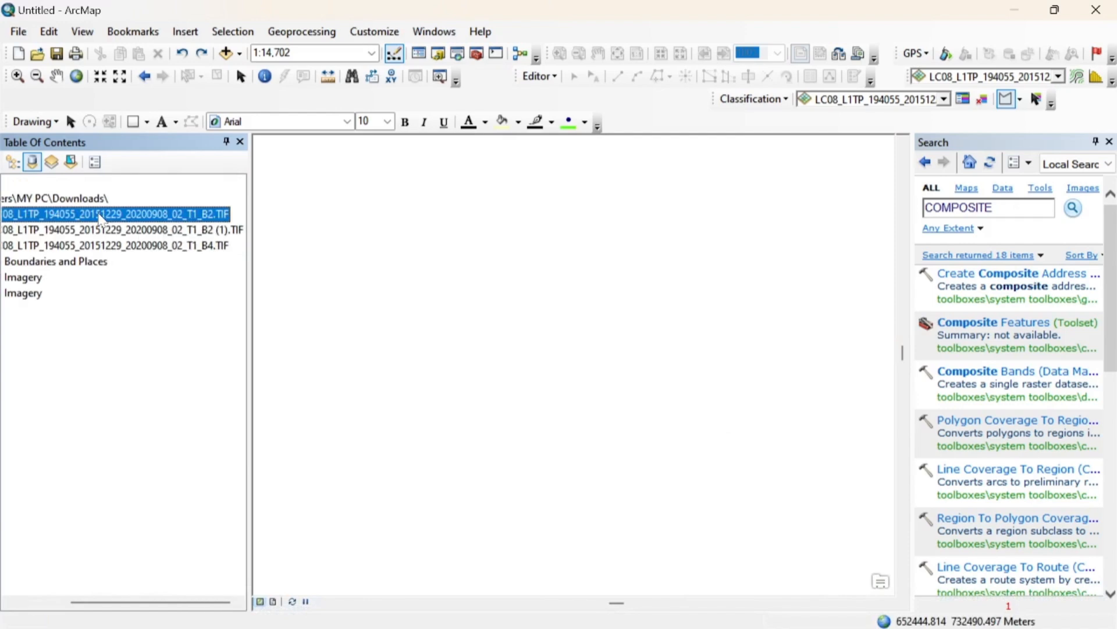
pyautogui.keyDown('shift'); pyautogui.click(93, 252); pyautogui.keyUp('shift')
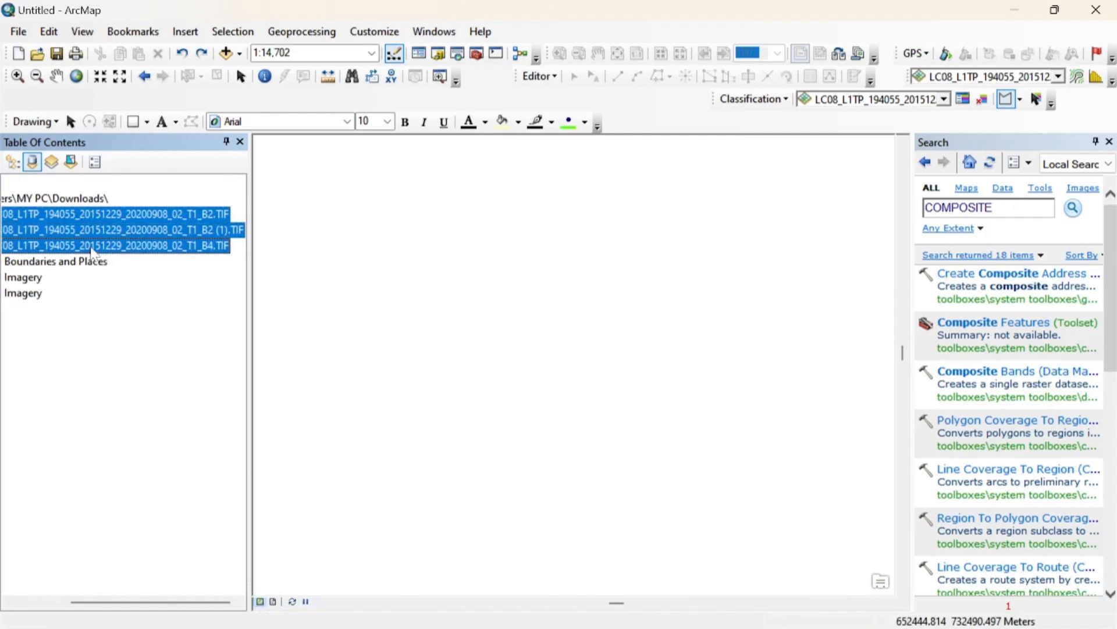
pyautogui.rightClick(117, 211)
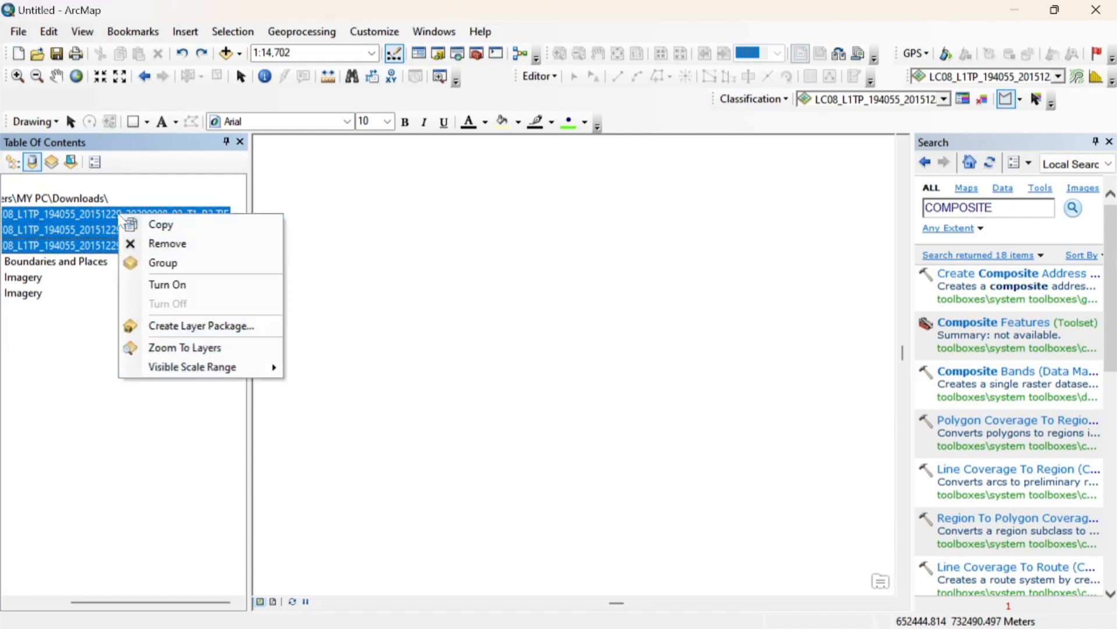
pyautogui.click(169, 243)
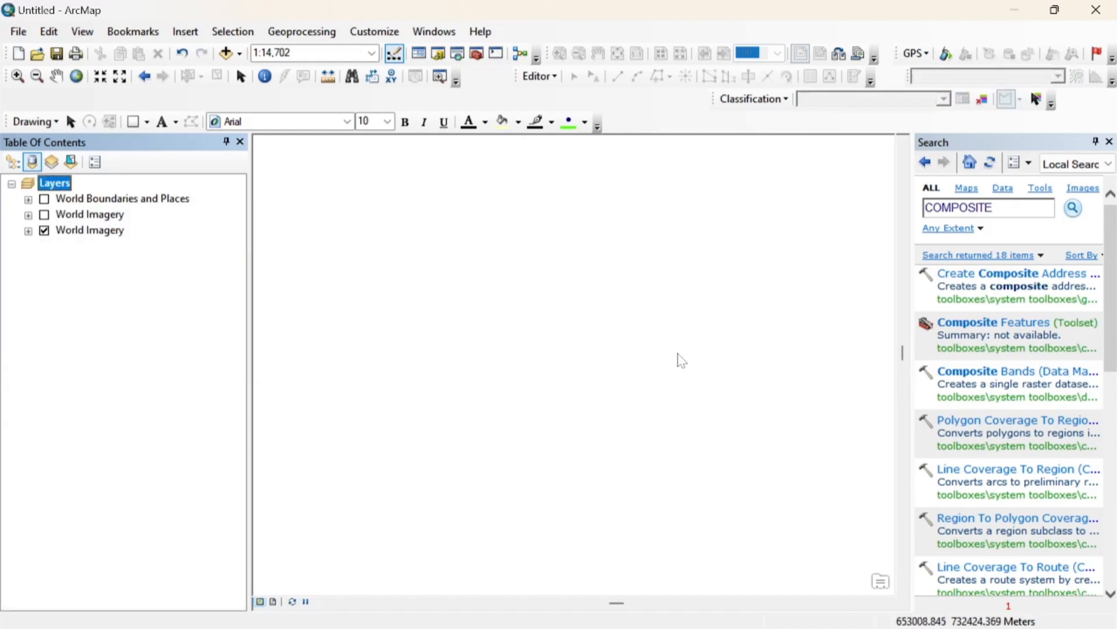
pyautogui.click(45, 230)
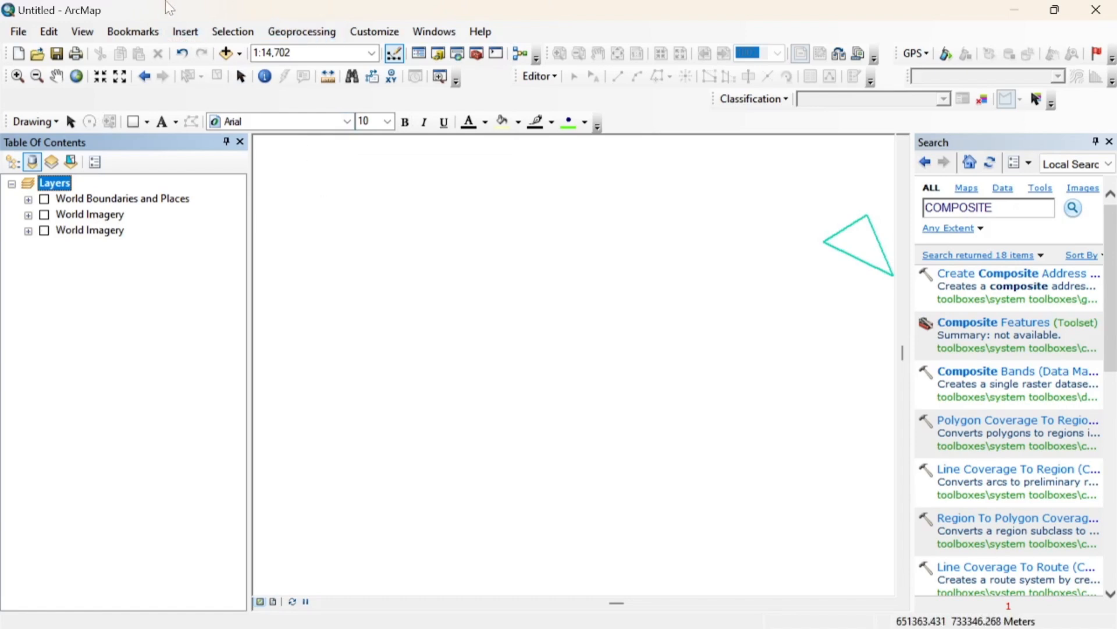
# Step: Add the rasters LC08_L1TP_194055_20151229_20200908_02_T1_B2.TIF and LC08_L1TP_194055_20151229_20200908_02_T1_B4.TIF from the Downloads folder to the map
pyautogui.click(226, 54)
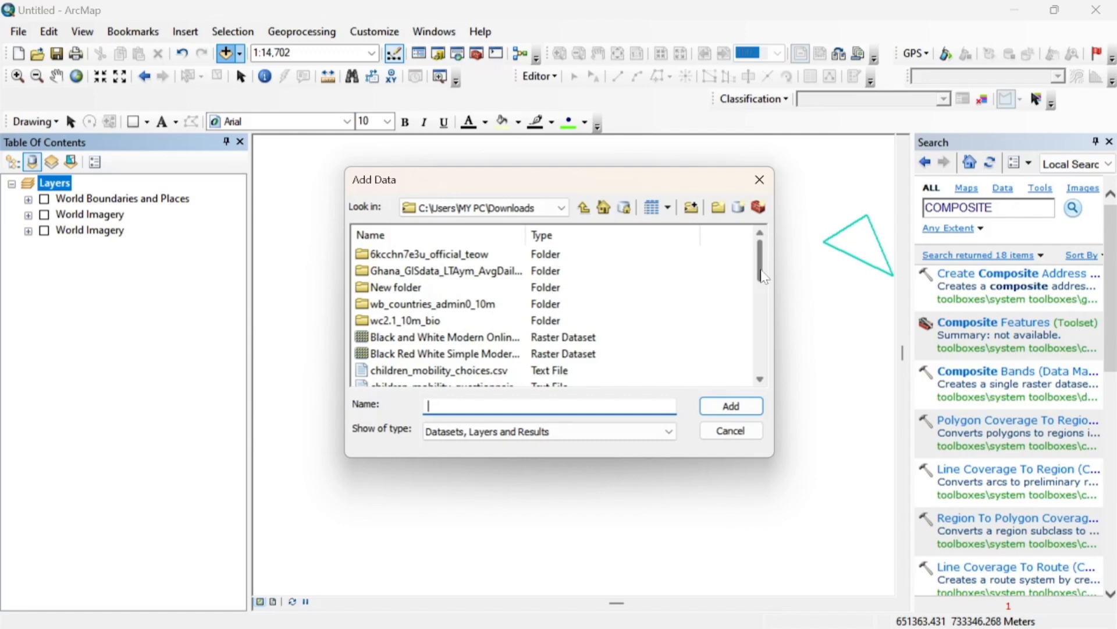
pyautogui.moveTo(761, 270)
pyautogui.mouseDown()
pyautogui.moveTo(760, 297)
pyautogui.moveTo(757, 251)
pyautogui.mouseUp()
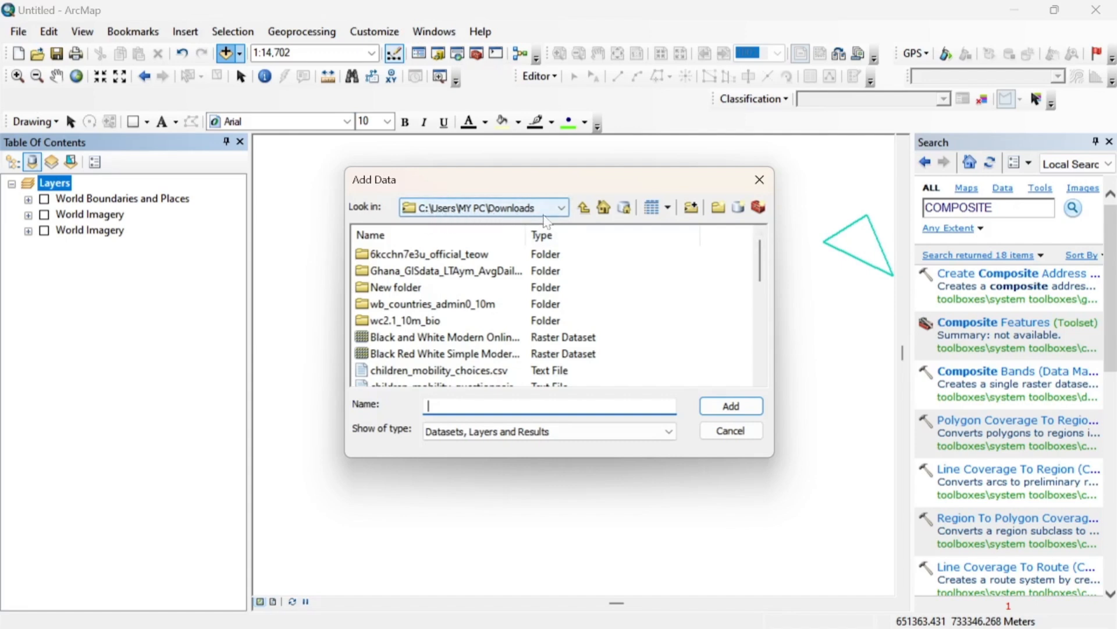
pyautogui.moveTo(760, 272); pyautogui.dragTo(761, 327)
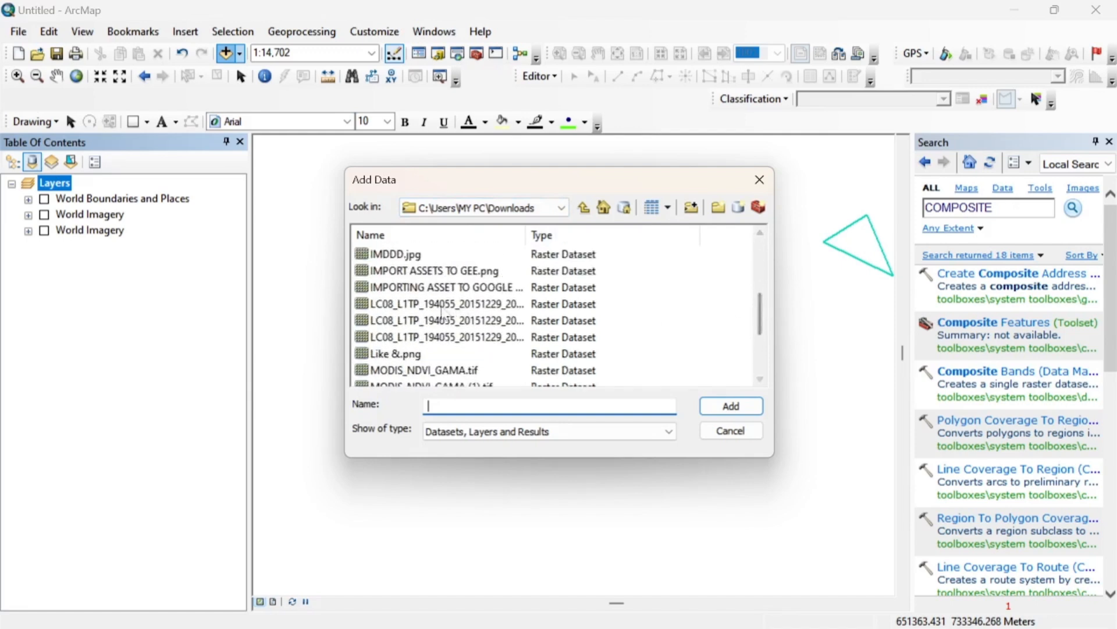
pyautogui.click(429, 304)
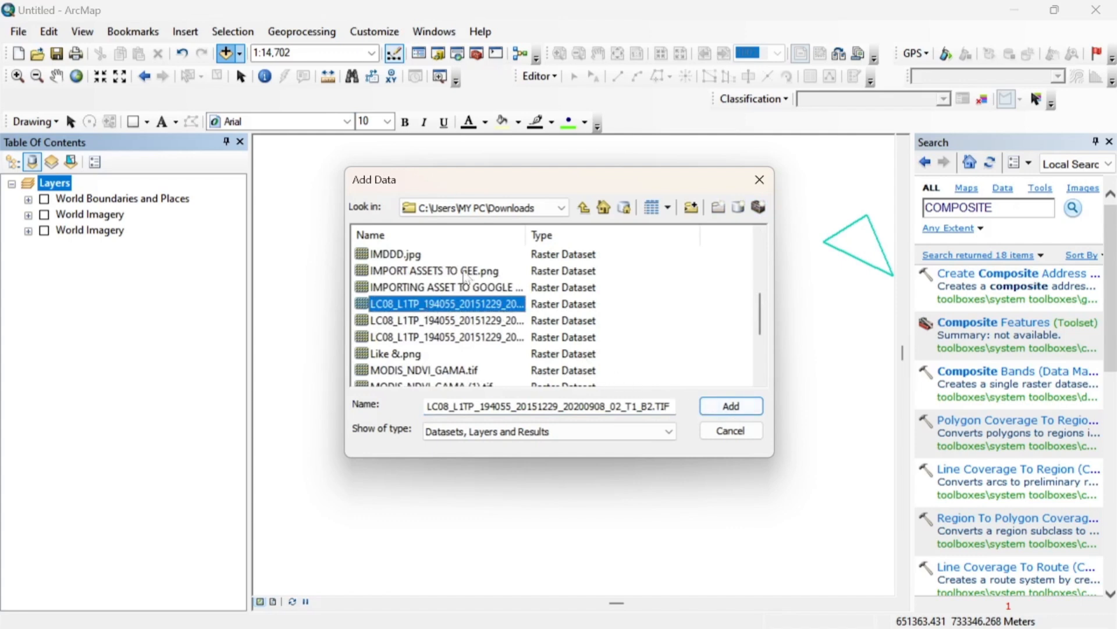
pyautogui.moveTo(527, 234); pyautogui.dragTo(649, 235)
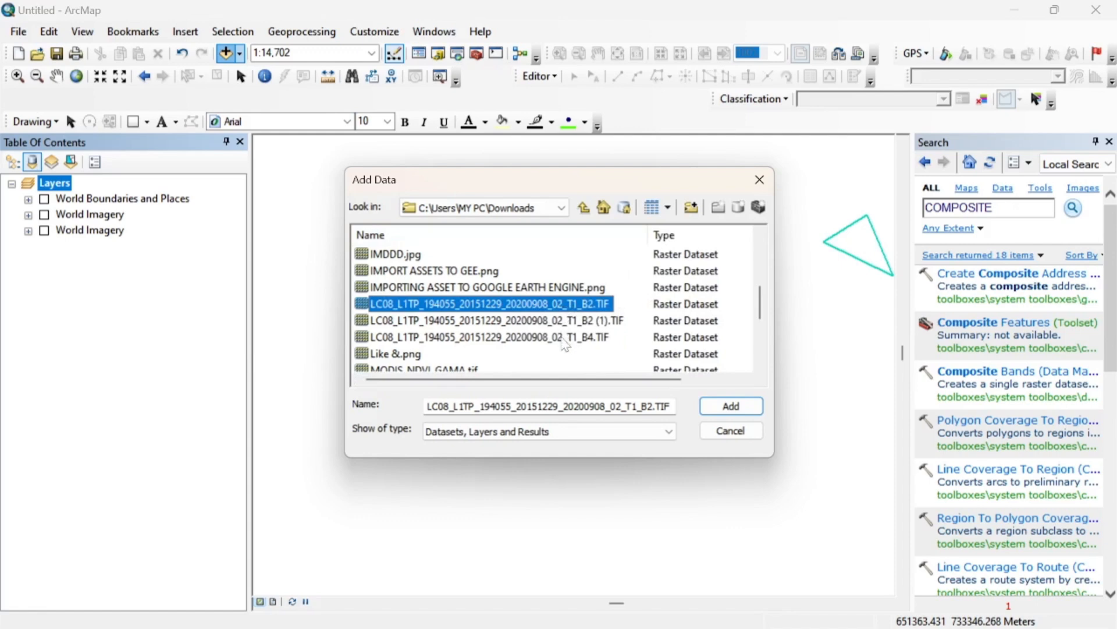
pyautogui.keyDown('ctrl'); pyautogui.click(563, 337); pyautogui.keyUp('ctrl')
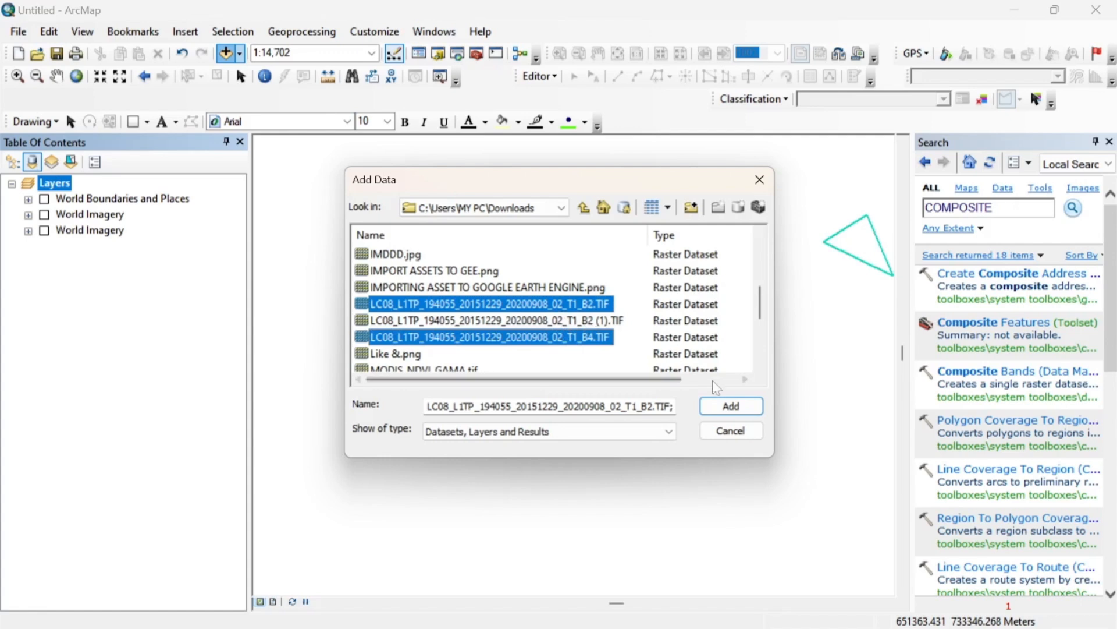
pyautogui.click(732, 406)
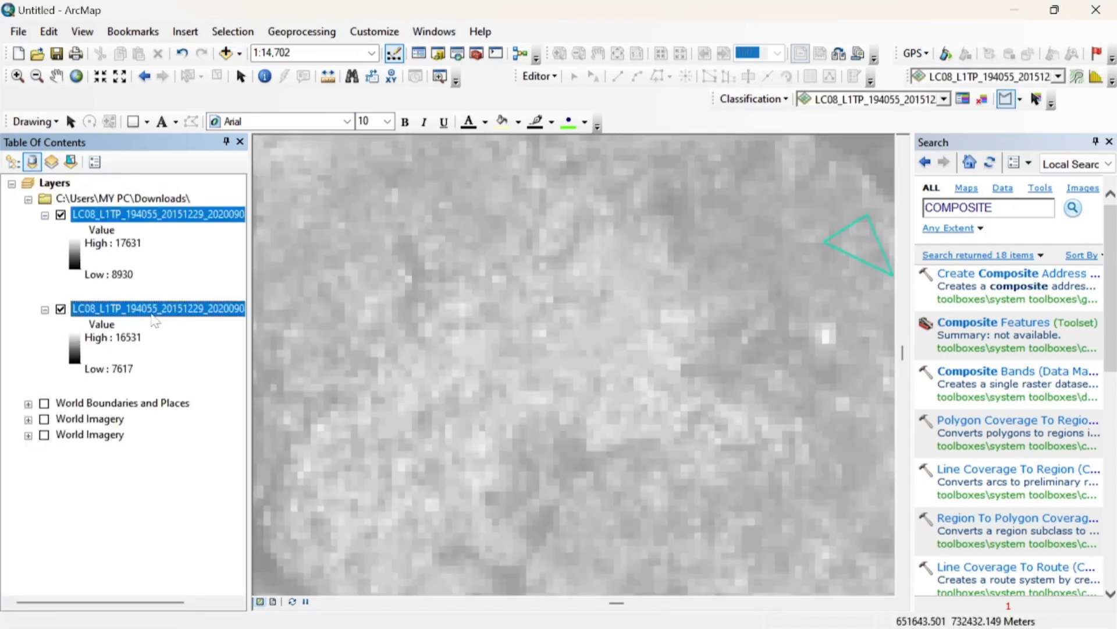
# Step: Zoom the map to the full extent of the Landsat band 4 raster layer
pyautogui.rightClick(135, 215)
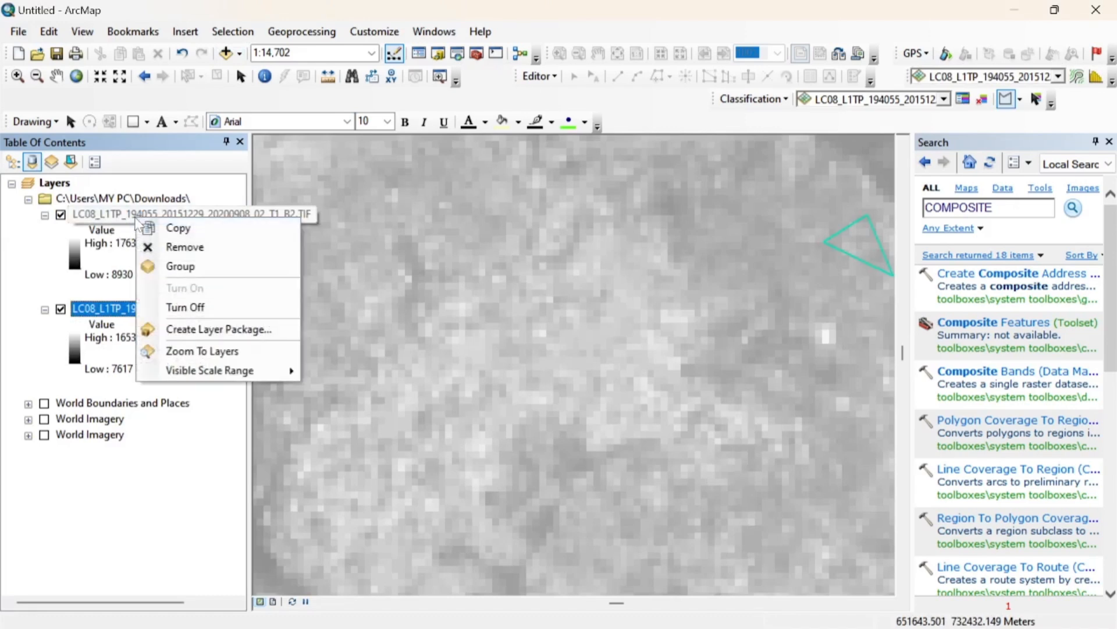
pyautogui.click(101, 216)
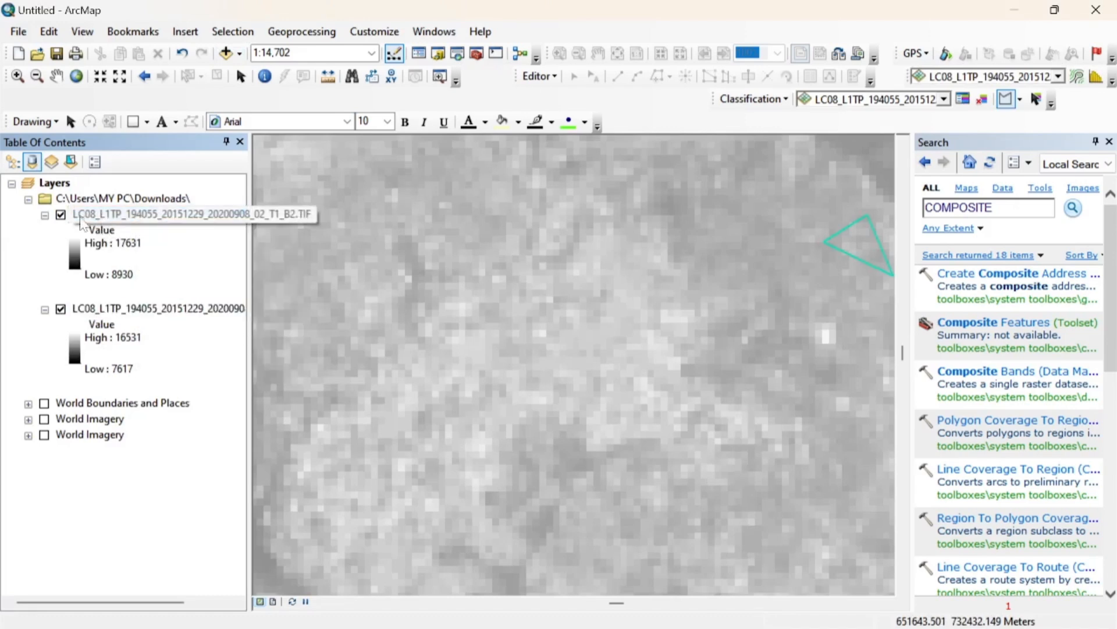
pyautogui.rightClick(140, 307)
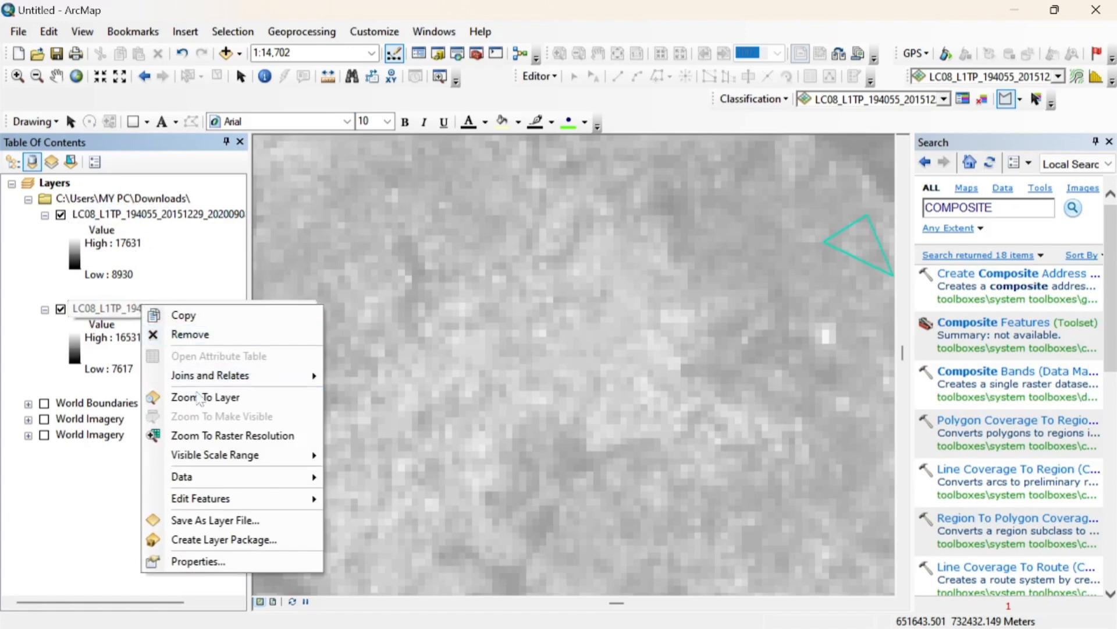
pyautogui.click(205, 398)
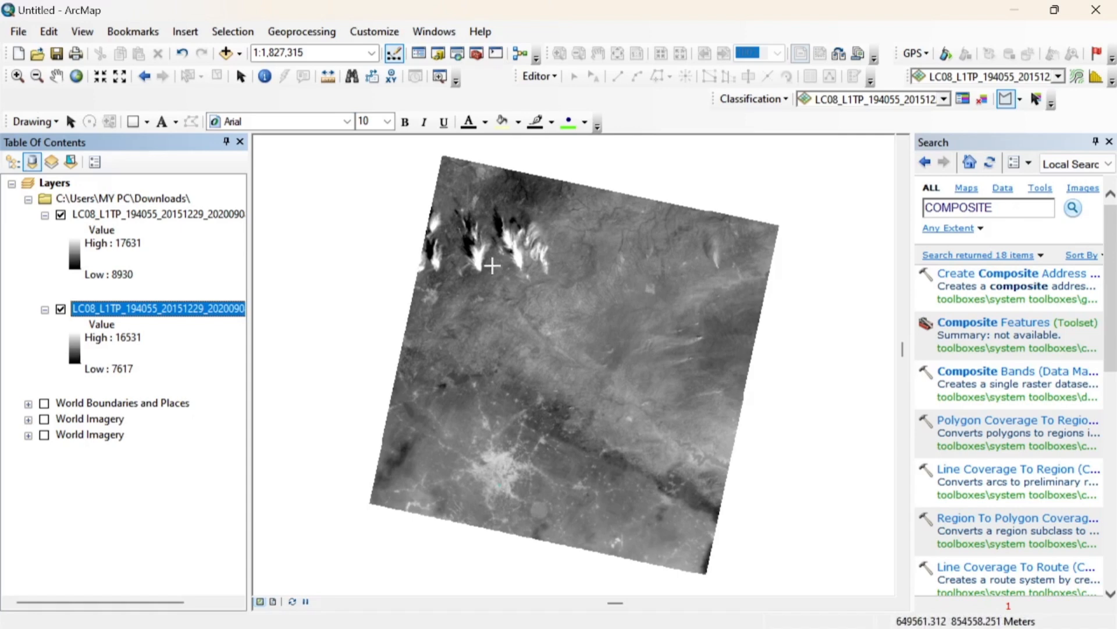
pyautogui.click(329, 33)
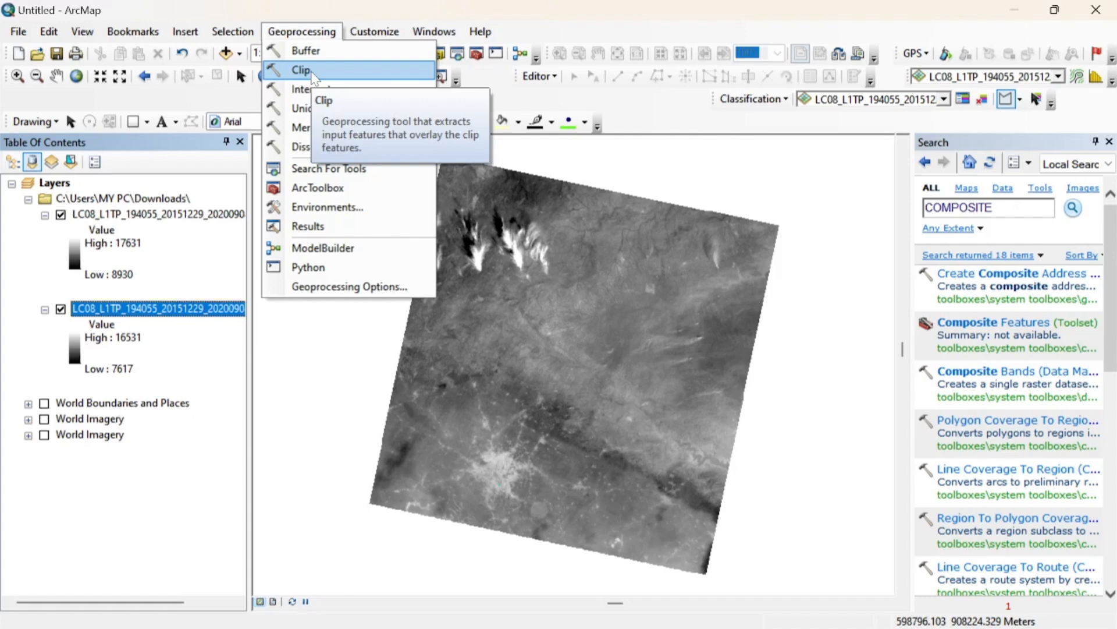
pyautogui.click(12, 261)
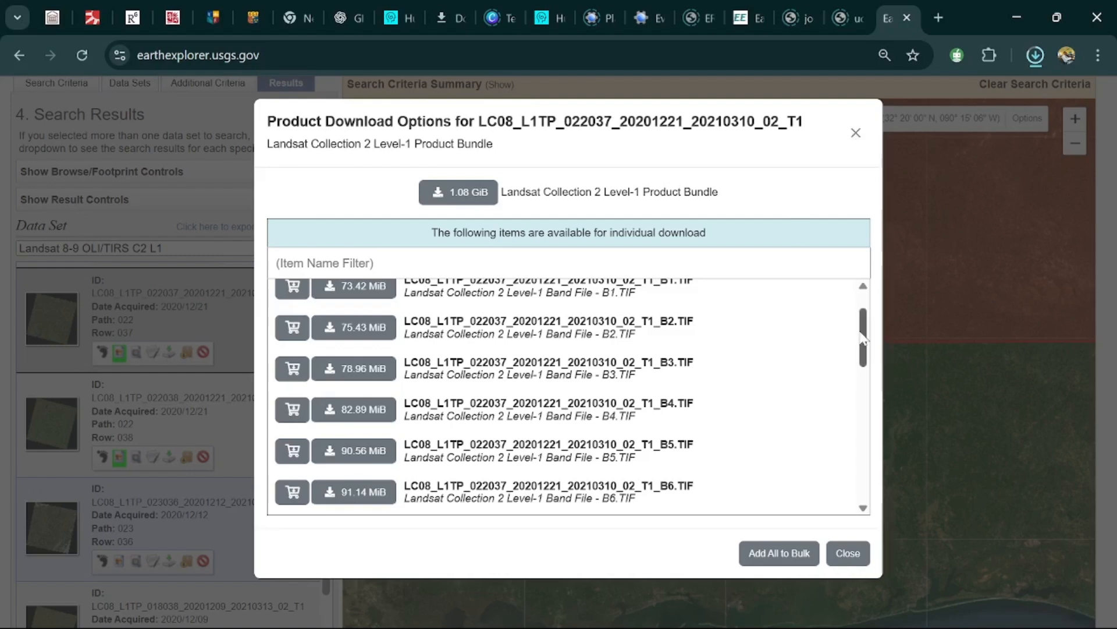
# Step: Switch to EarthExplorer, look through the individual band files of the path 022, row 037 scene, and close the product bundle list
pyautogui.moveTo(863, 336); pyautogui.dragTo(849, 485)
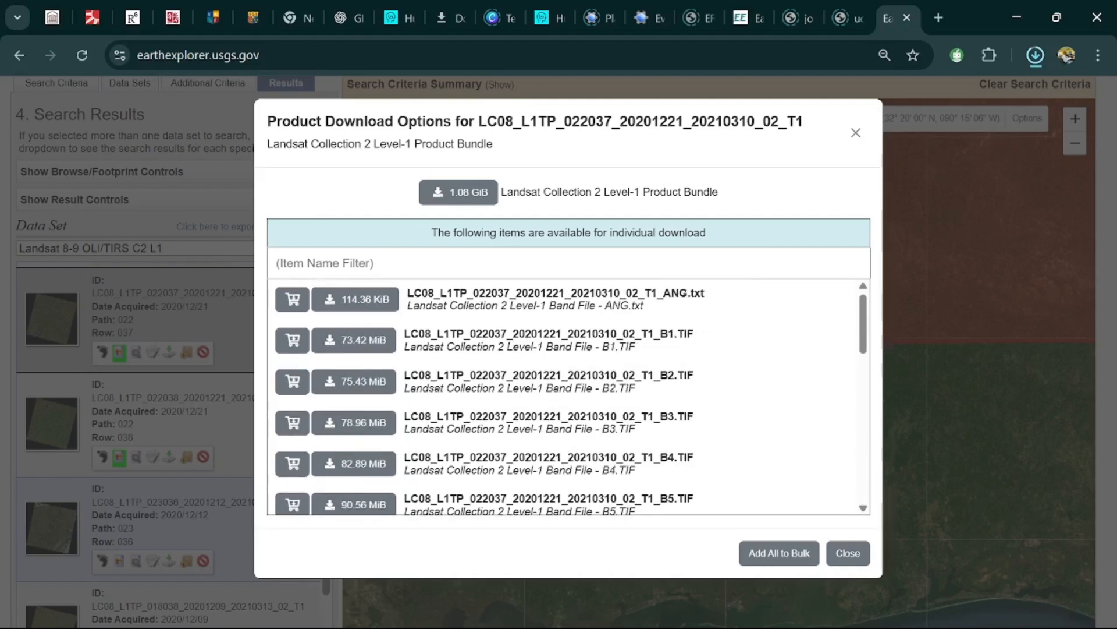
pyautogui.click(855, 133)
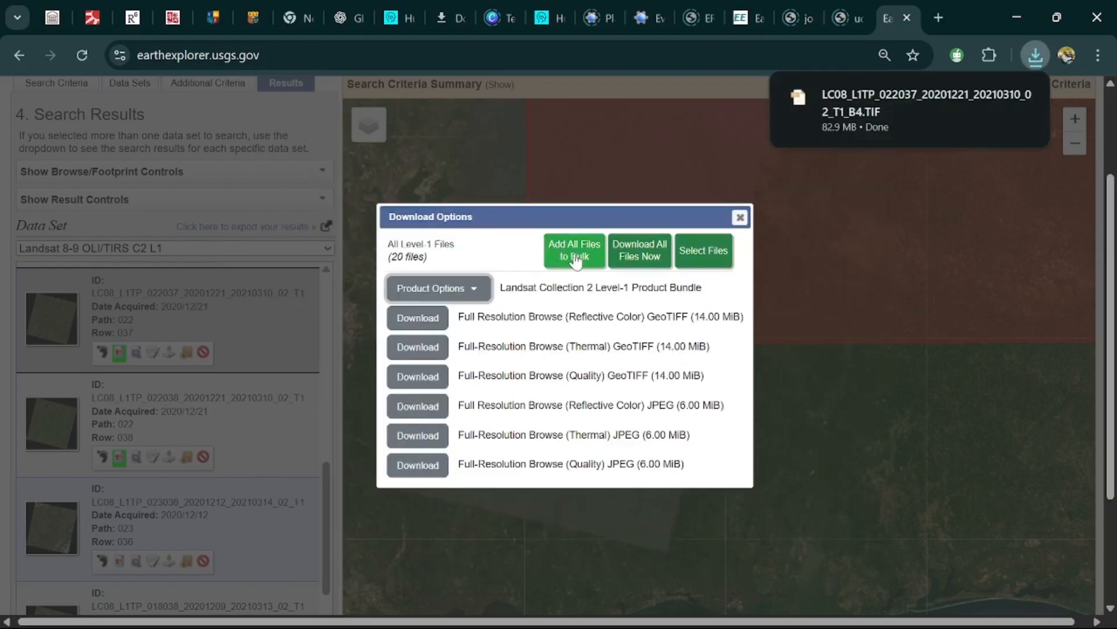